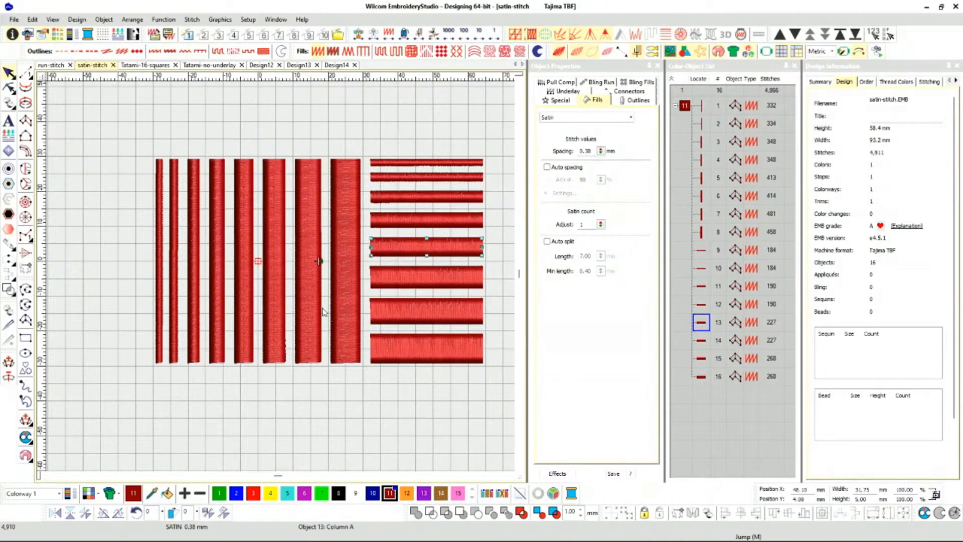
Select the 7 mm wide vertical satin column and switch from TrueView to the plain stitch-line view.
click(309, 339)
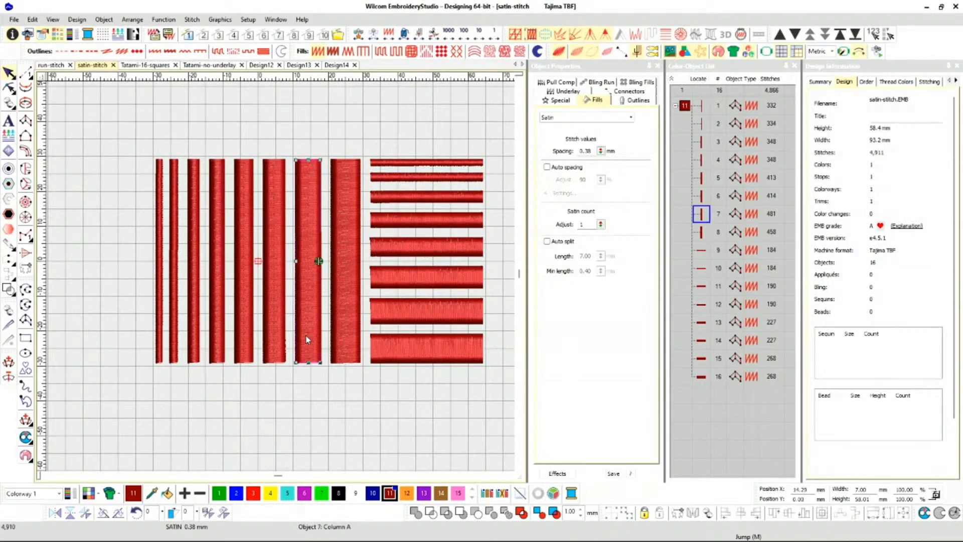
scroll(312, 317, up, 1)
scroll(280, 275, down, 2)
scroll(280, 275, up, 1)
key(t)
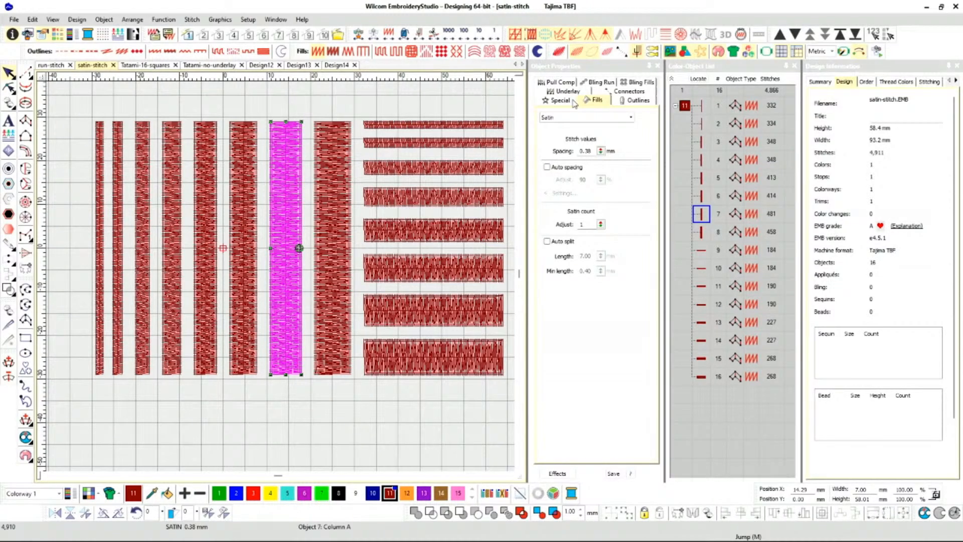
Go through the vertical satin columns one by one in the object list to locate each in the design.
click(706, 195)
key(Up)
key(Up)
key(Down)
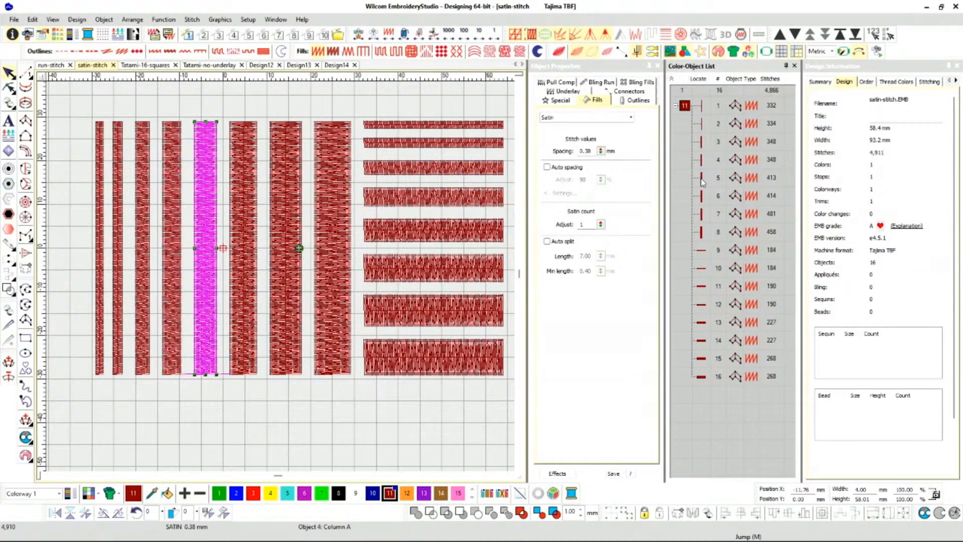
key(Down)
key(Down)
key(Down)
key(Up)
Select vertical satin columns 3 to 8 together, extending the selection from the widest column towards the narrower ones.
ctrl+click(702, 231)
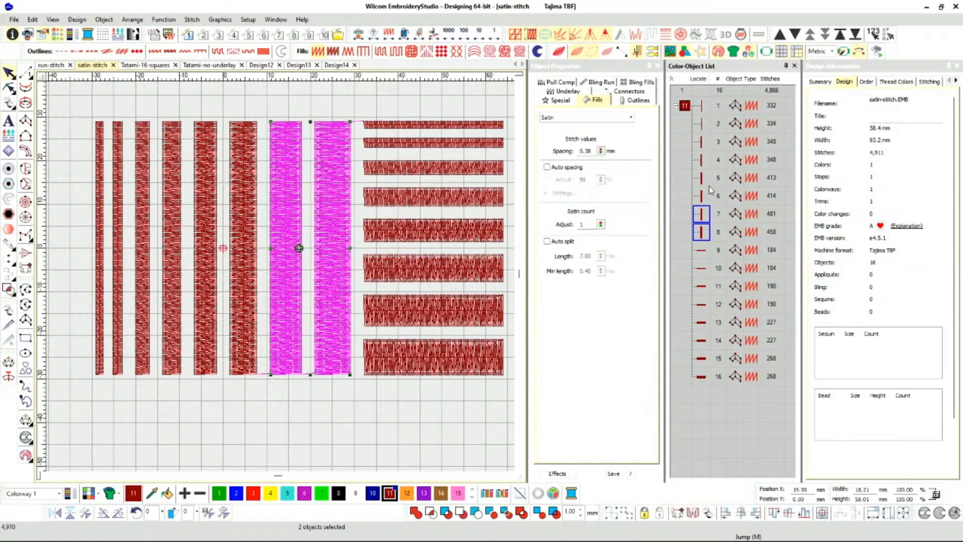
ctrl+click(703, 199)
ctrl+click(702, 179)
ctrl+click(702, 160)
ctrl+click(702, 142)
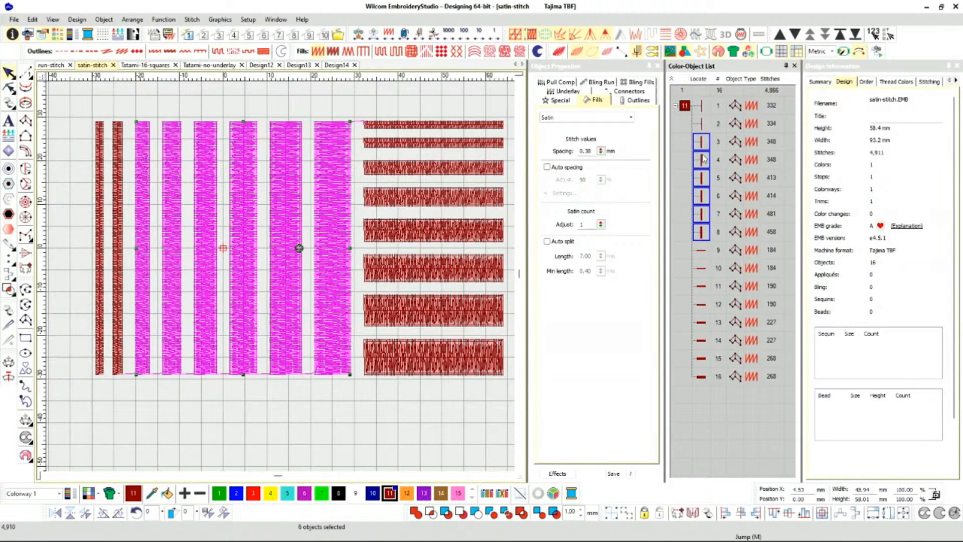
Set the stitch spacing of the widest vertical satin column to 0.75 mm.
click(704, 251)
click(706, 234)
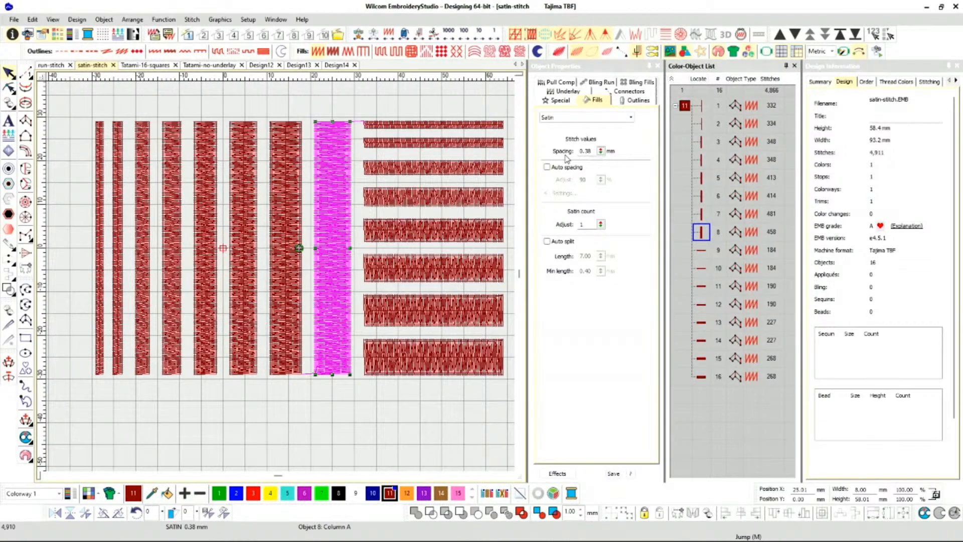
scroll(283, 280, up, 5)
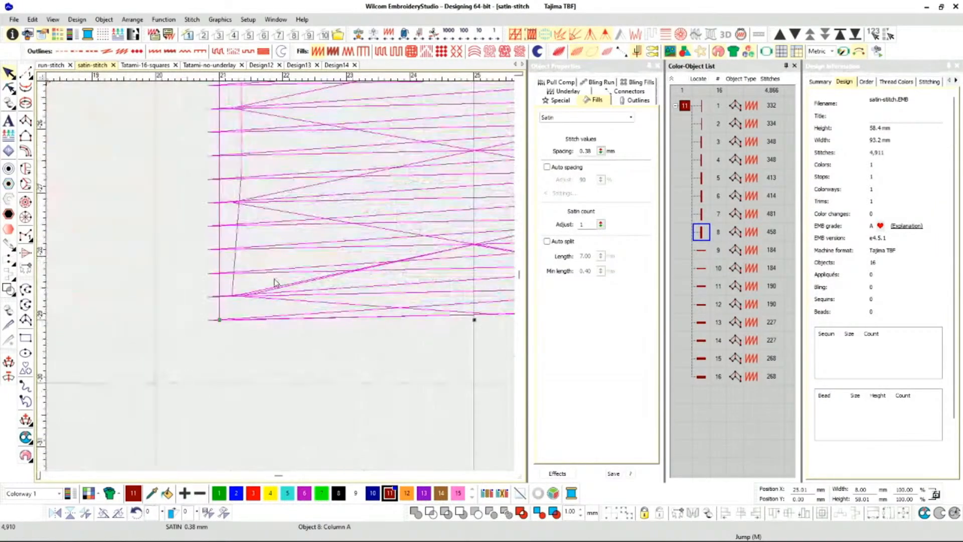
scroll(280, 281, up, 3)
click(282, 267)
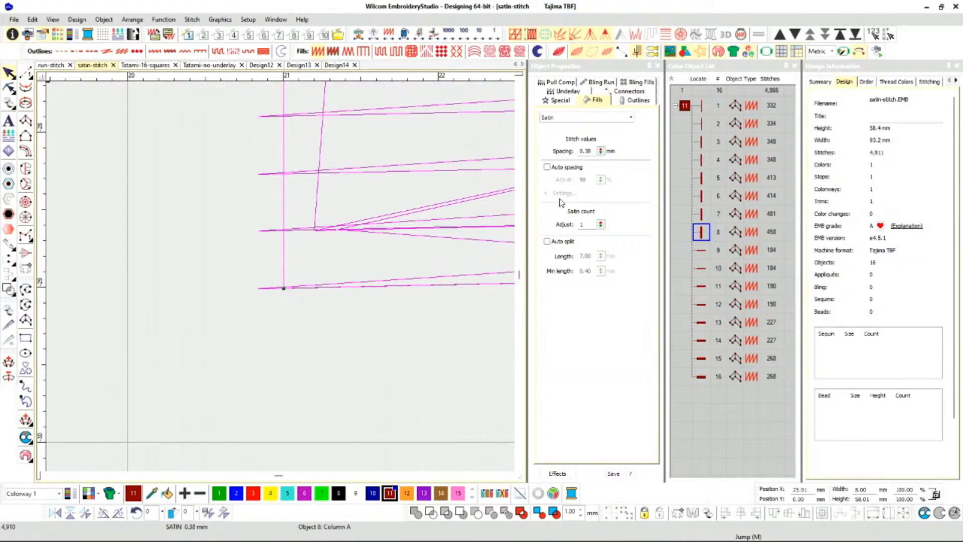
click(585, 150)
drag(585, 151, 596, 151)
text(75)
key(Return)
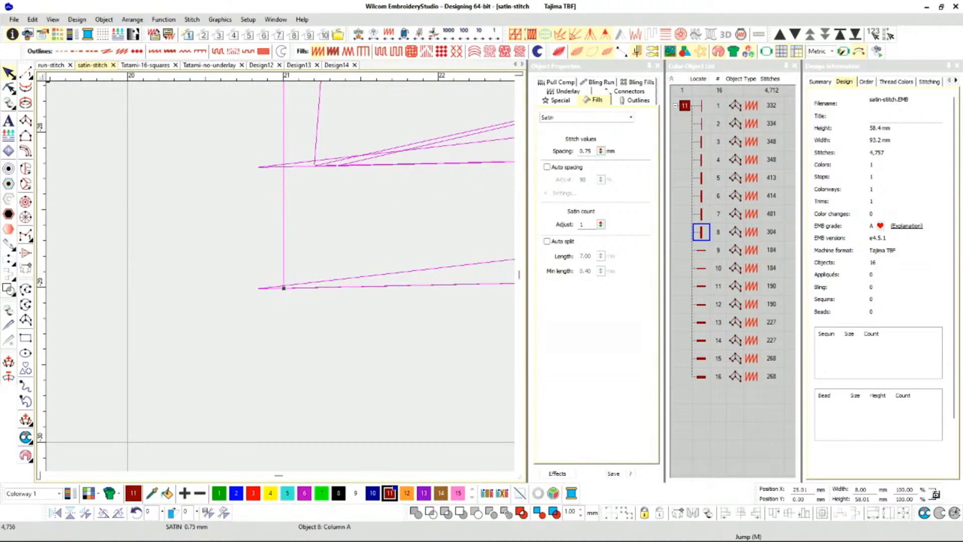
Inspect the widened stitches in TrueView and undo the spacing change.
key(t)
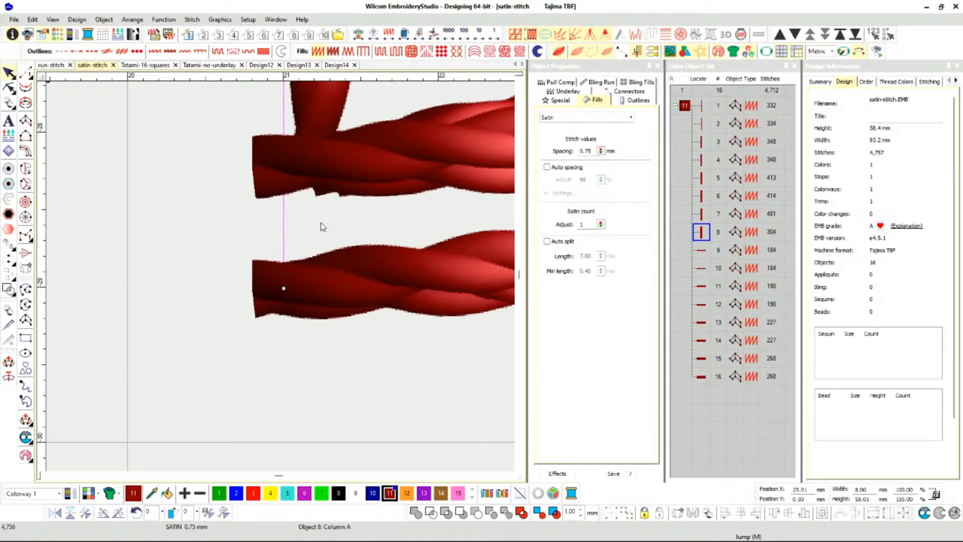
scroll(321, 226, down, 3)
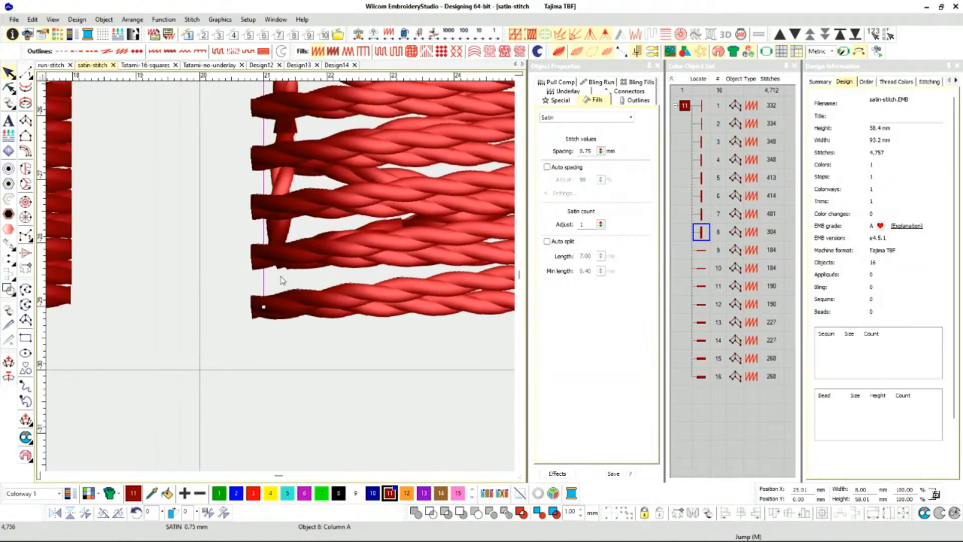
key(ctrl+z)
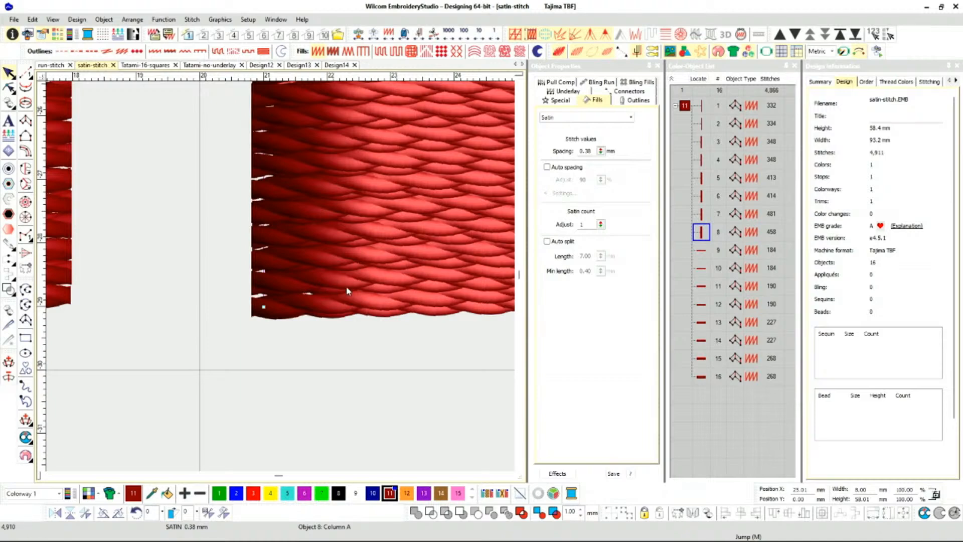
scroll(313, 281, down, 2)
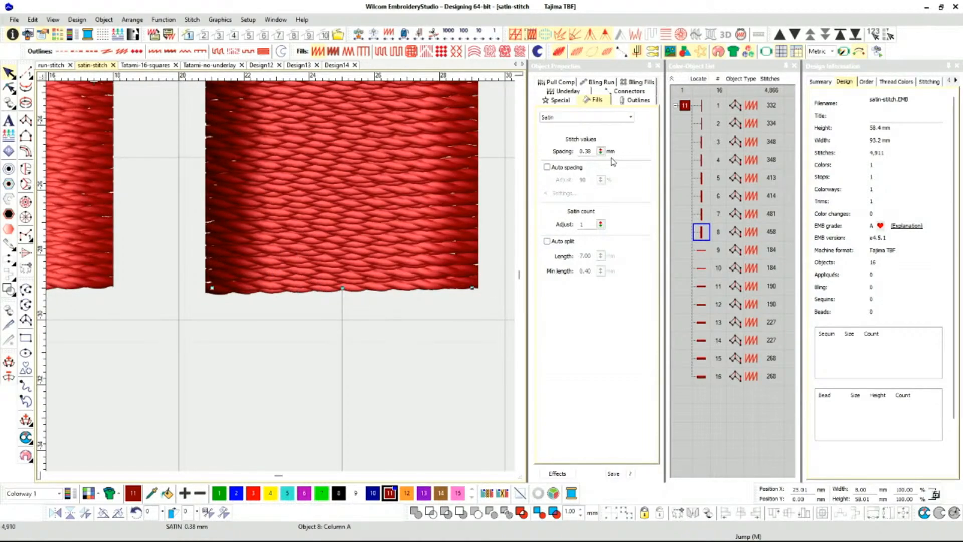
Try Auto spacing on the widest vertical column and switch it back off.
click(547, 168)
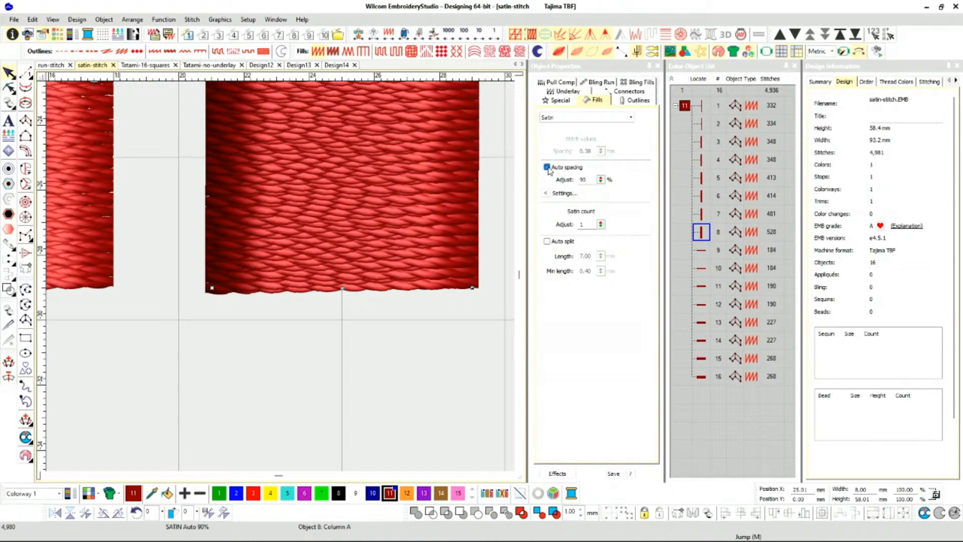
click(547, 167)
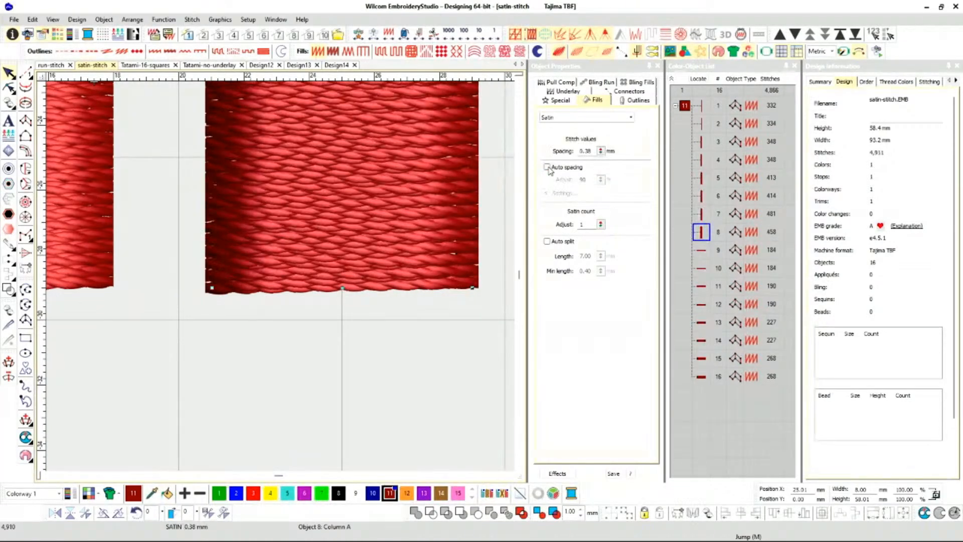
scroll(265, 200, down, 3)
scroll(265, 200, down, 3)
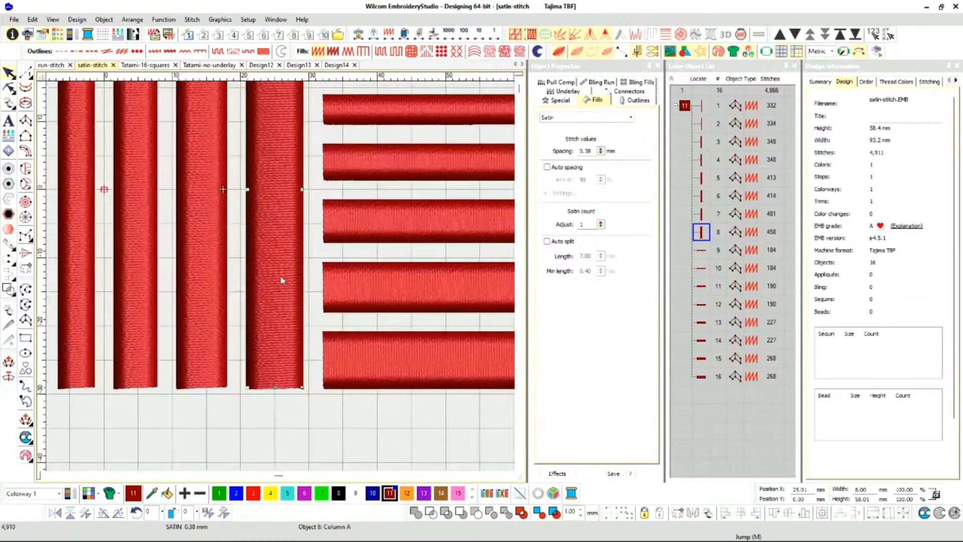
scroll(284, 268, up, 3)
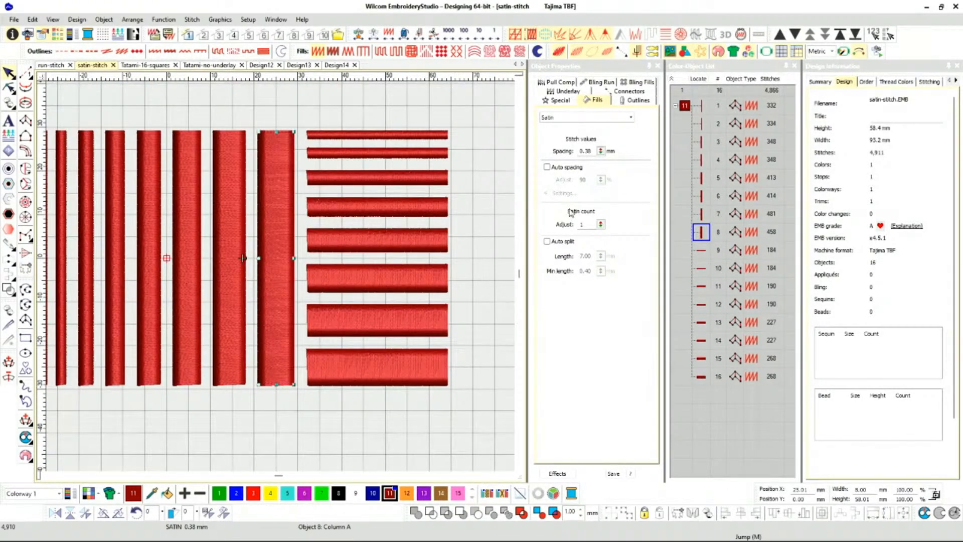
Apply Auto spacing at 90% to the widest vertical column, examine its stitch lines, and undo the change.
click(548, 170)
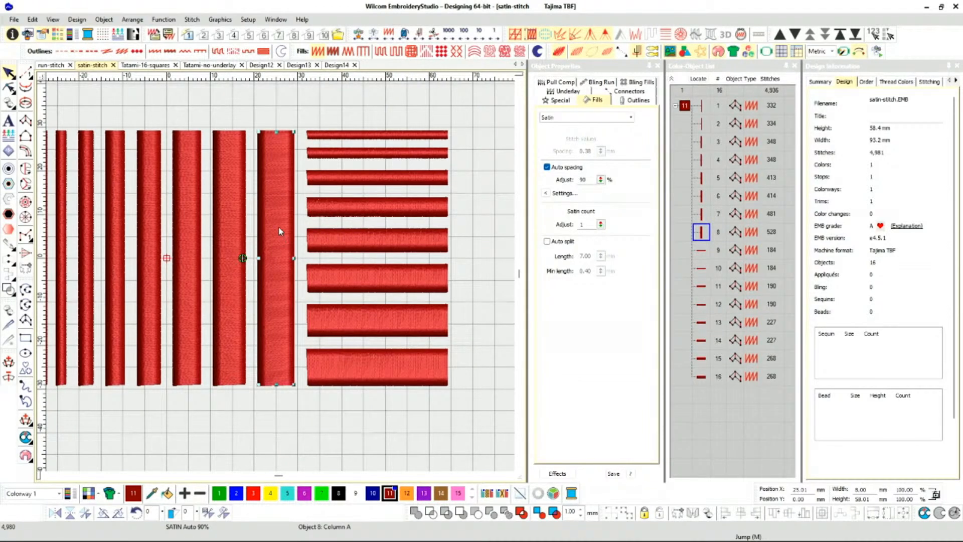
scroll(278, 231, up, 5)
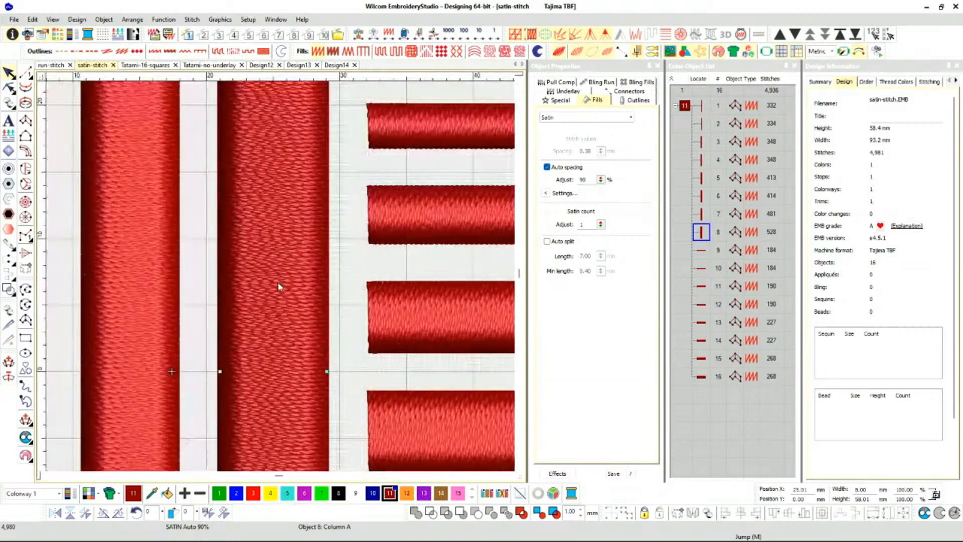
key(t)
scroll(261, 289, up, 3)
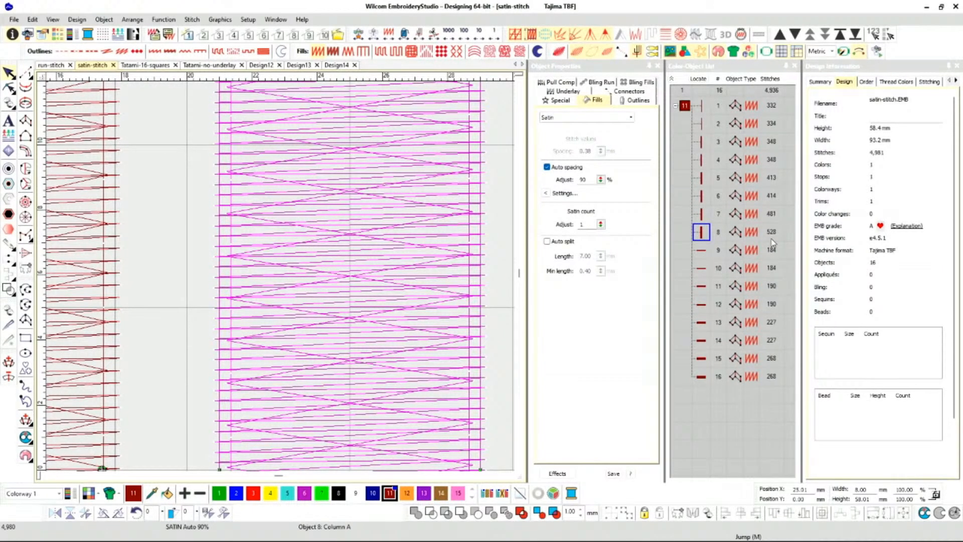
key(ctrl+z)
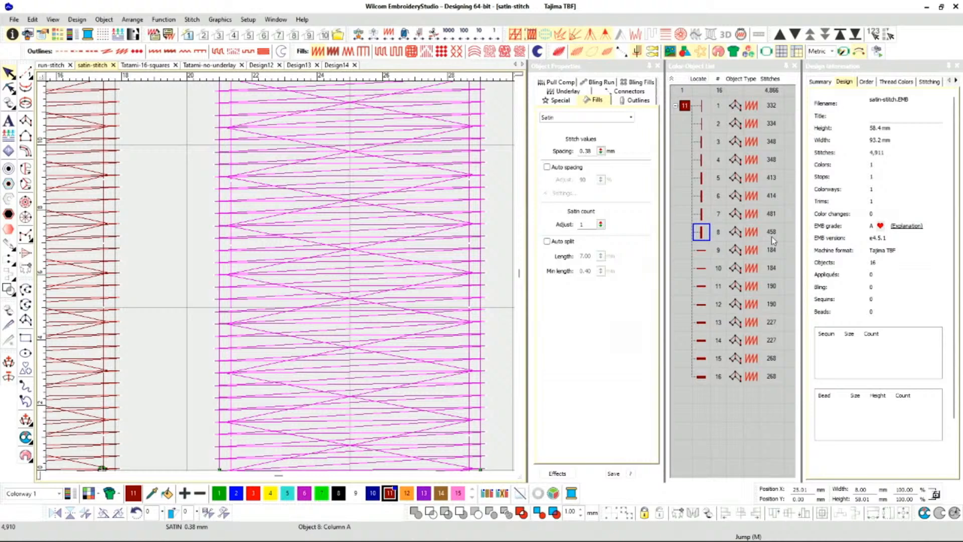
Compare the column's stitch lines with Auto spacing on and off, leave it off, and restore TrueView.
click(548, 167)
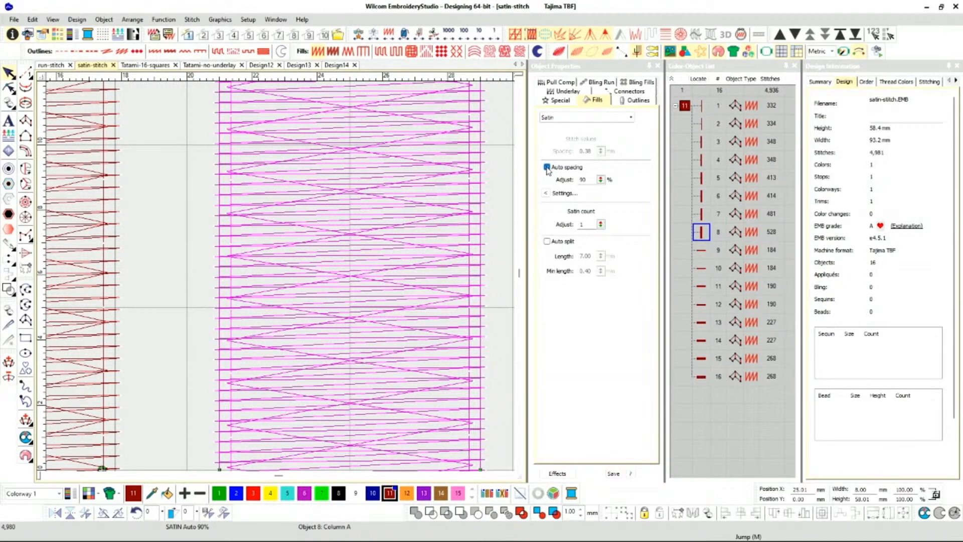
click(547, 168)
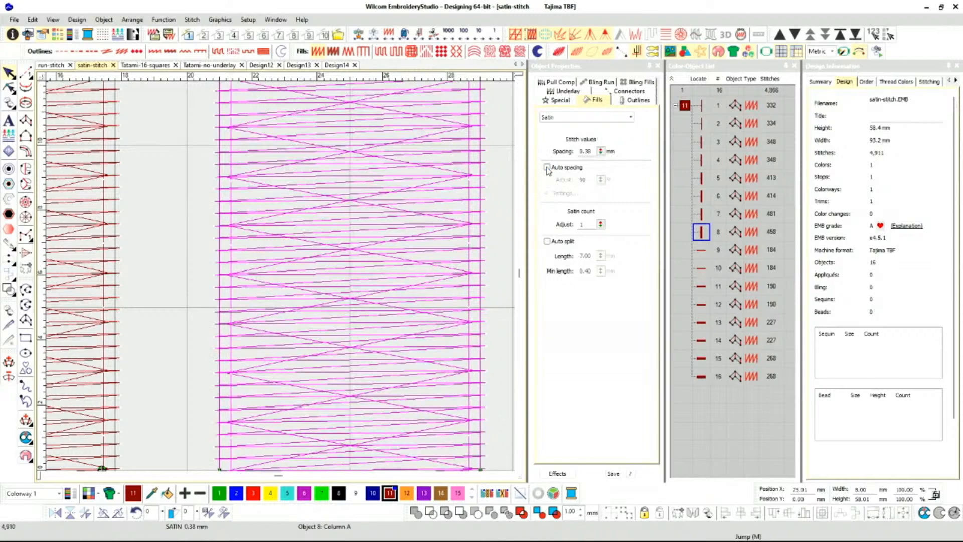
scroll(279, 275, down, 2)
scroll(279, 274, down, 3)
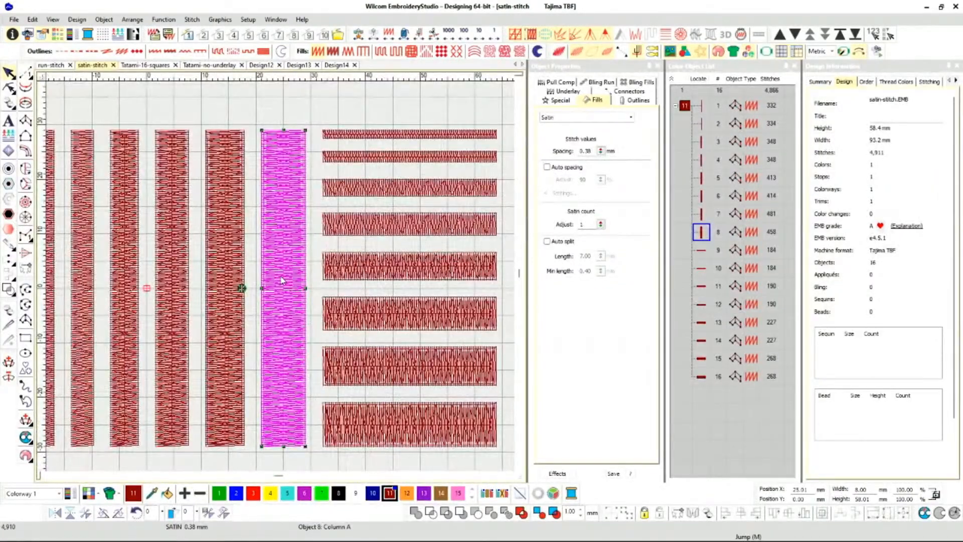
key(t)
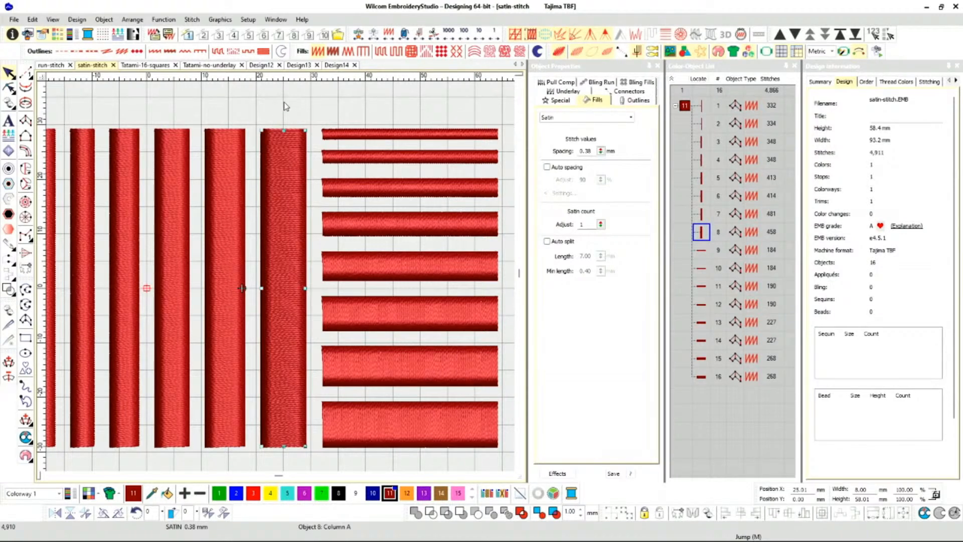
Check the Special and Fills properties of the widest vertical satin column.
key(Escape)
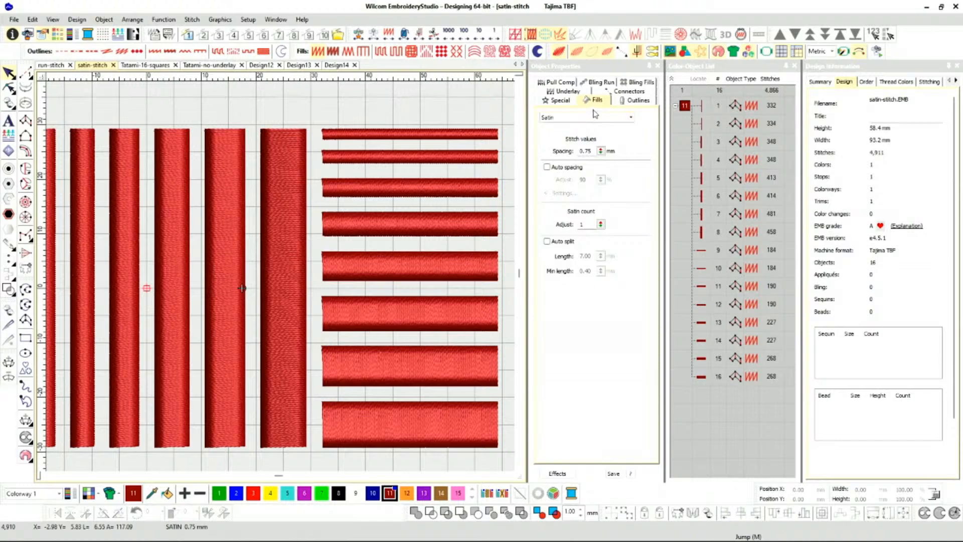
click(301, 211)
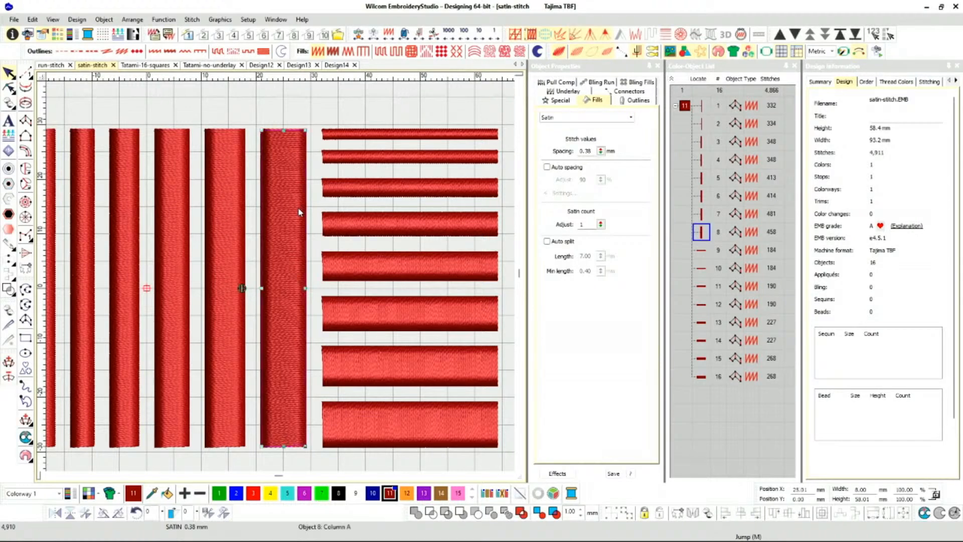
click(569, 102)
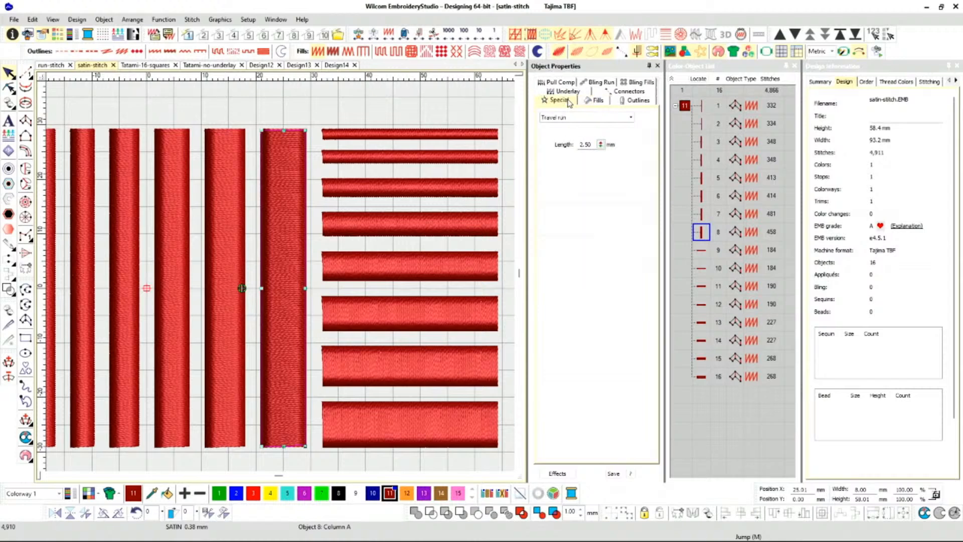
click(599, 100)
click(554, 106)
scroll(259, 247, down, 4)
scroll(282, 280, up, 4)
scroll(346, 267, down, 2)
Isolate the 7 mm wide vertical column by hiding all other objects.
click(349, 304)
key(h)
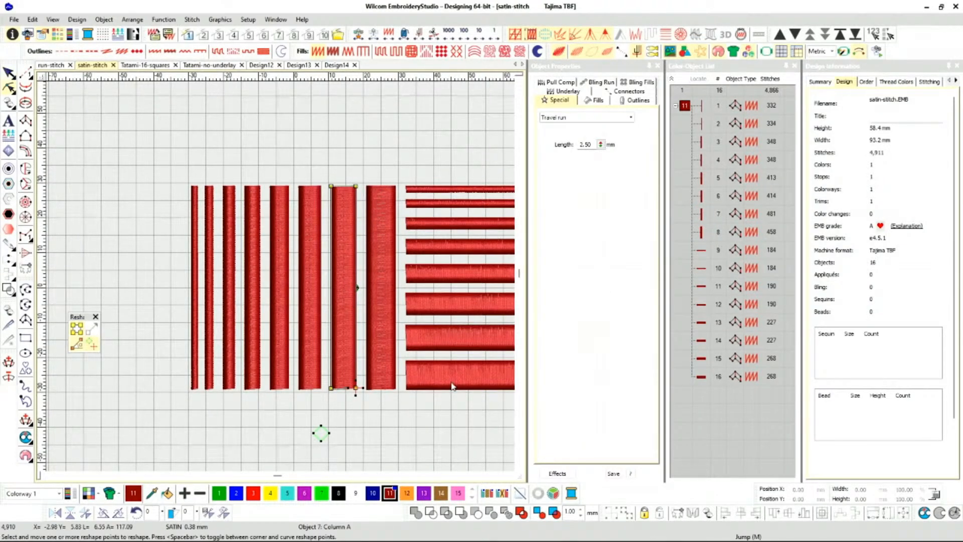
right_click(349, 355)
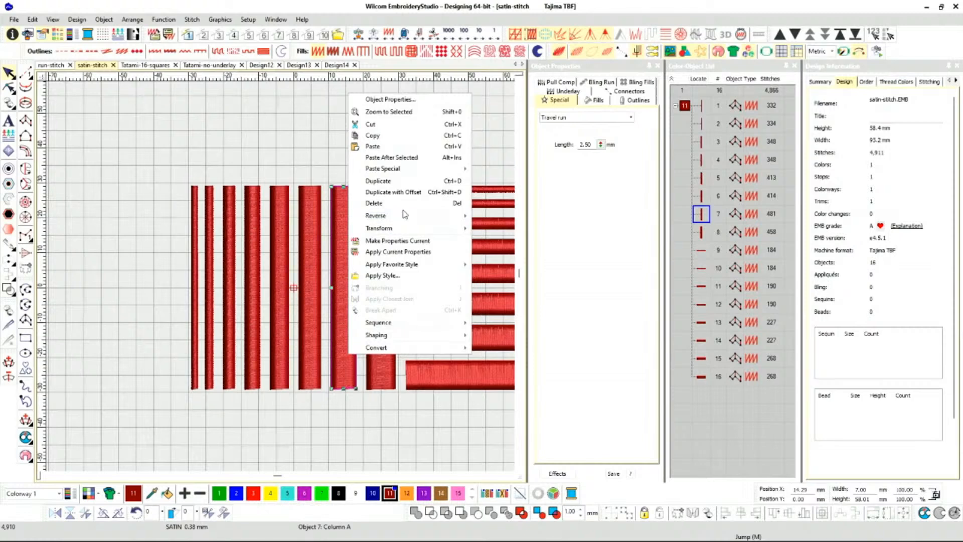
click(400, 23)
right_click(702, 214)
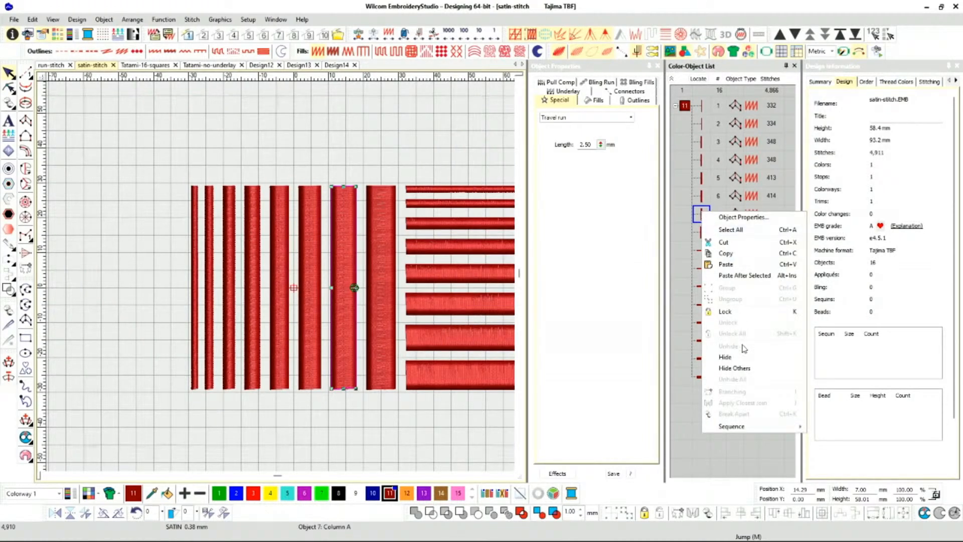
click(746, 370)
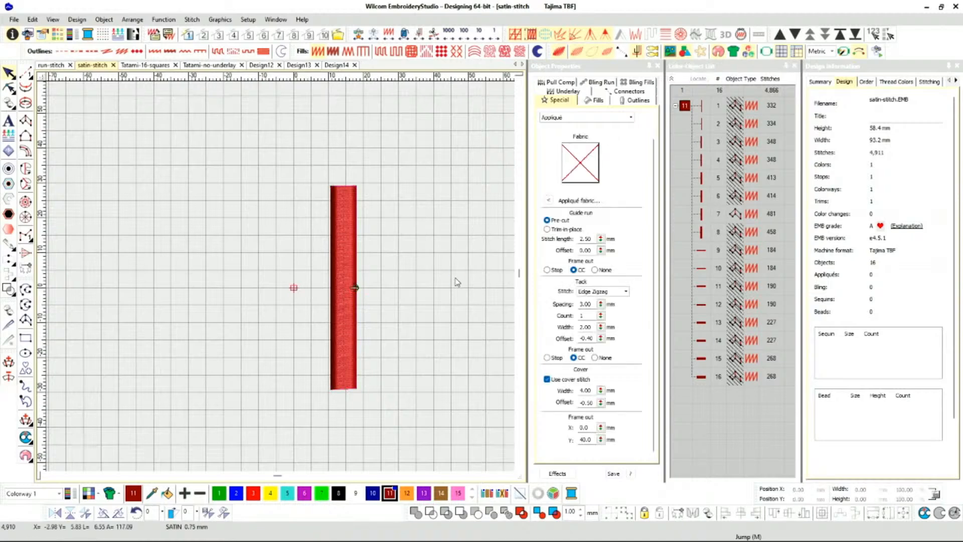
Set the width of the isolated vertical satin column to 5 mm.
scroll(364, 283, up, 3)
click(239, 315)
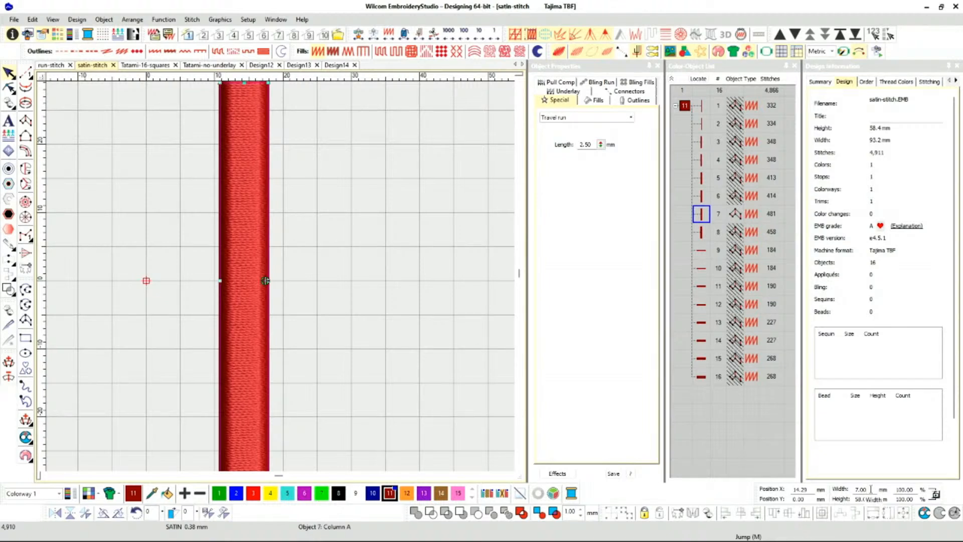
drag(871, 489, 859, 490)
text(5)
key(Return)
Reshape the isolated column by stretching it sideways to about 50 mm wide, then undo the widening and leave reshaping.
key(h)
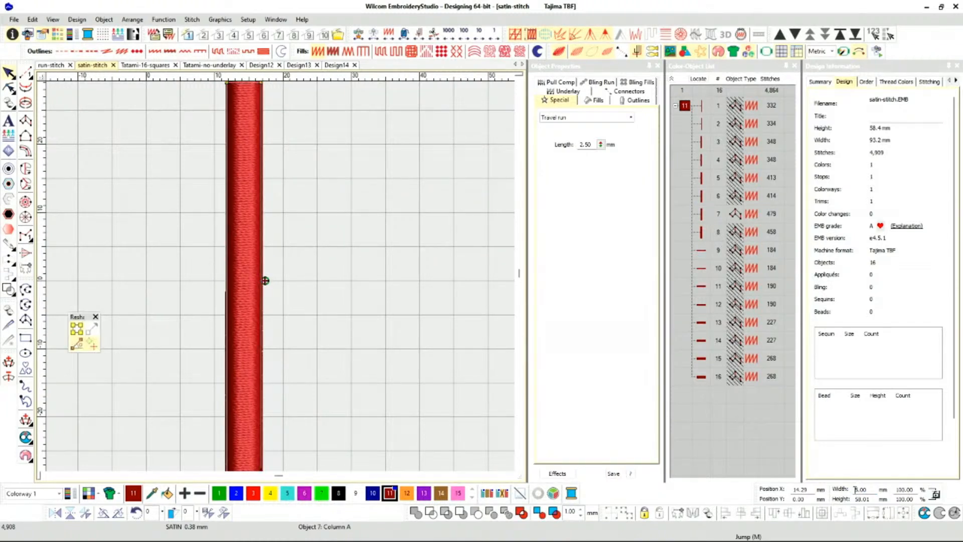
key(0)
scroll(282, 280, down, 2)
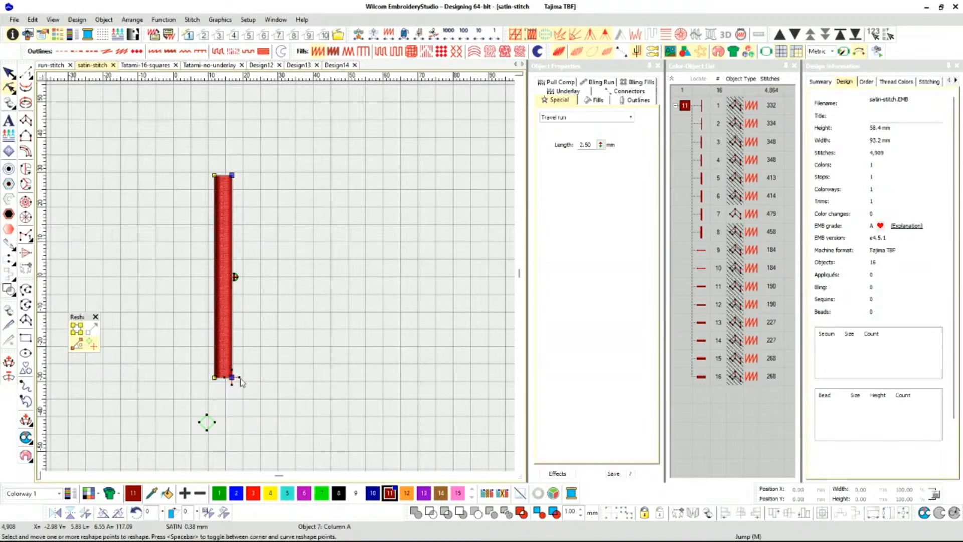
drag(231, 377, 391, 379)
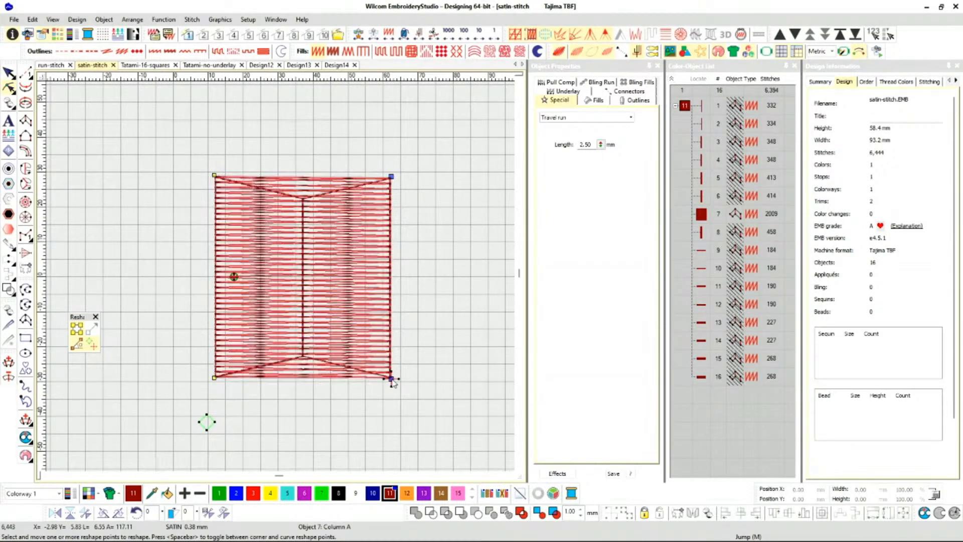
key(ctrl+z)
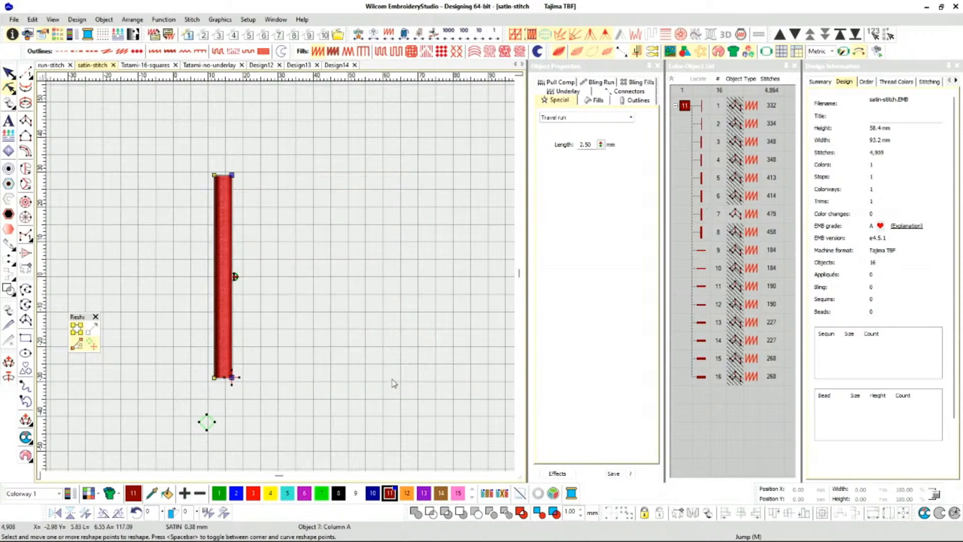
click(8, 74)
click(86, 188)
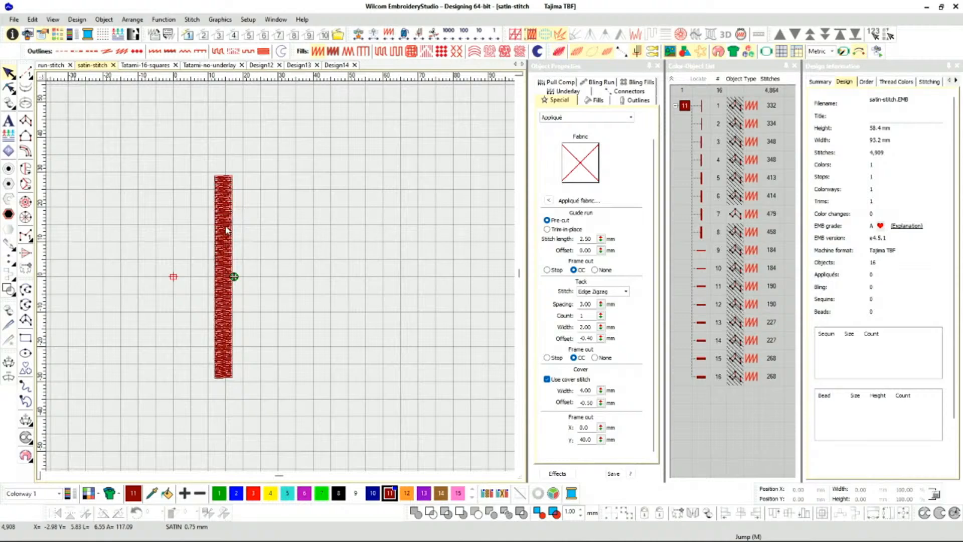
Add a slanted stitch angle line across the isolated column near its lower end.
scroll(280, 275, up, 3)
scroll(283, 280, up, 1)
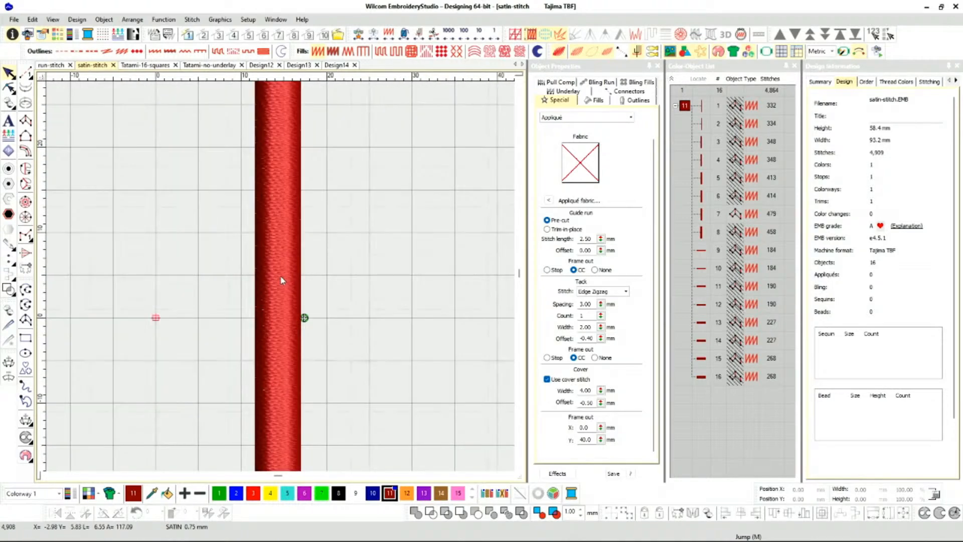
click(280, 277)
click(7, 357)
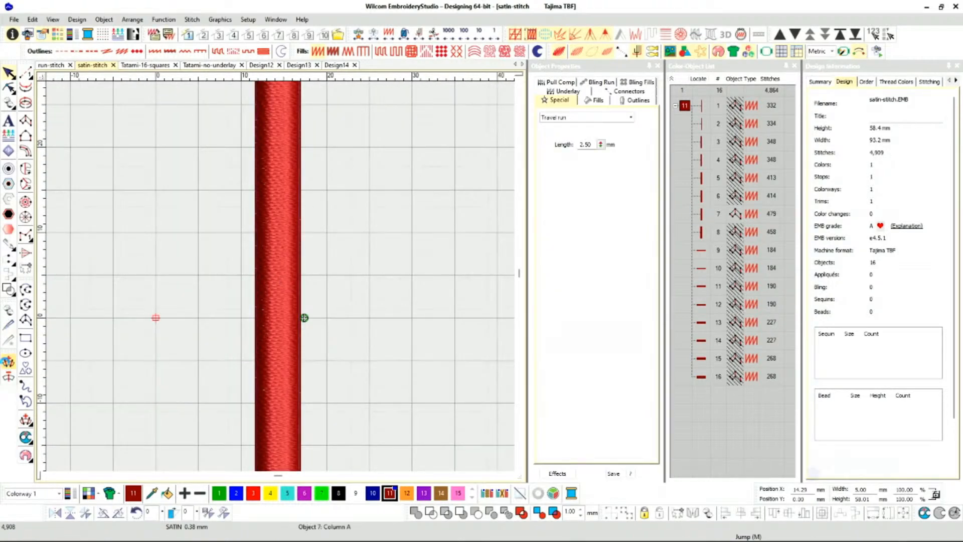
scroll(312, 308, down, 2)
click(243, 408)
click(326, 360)
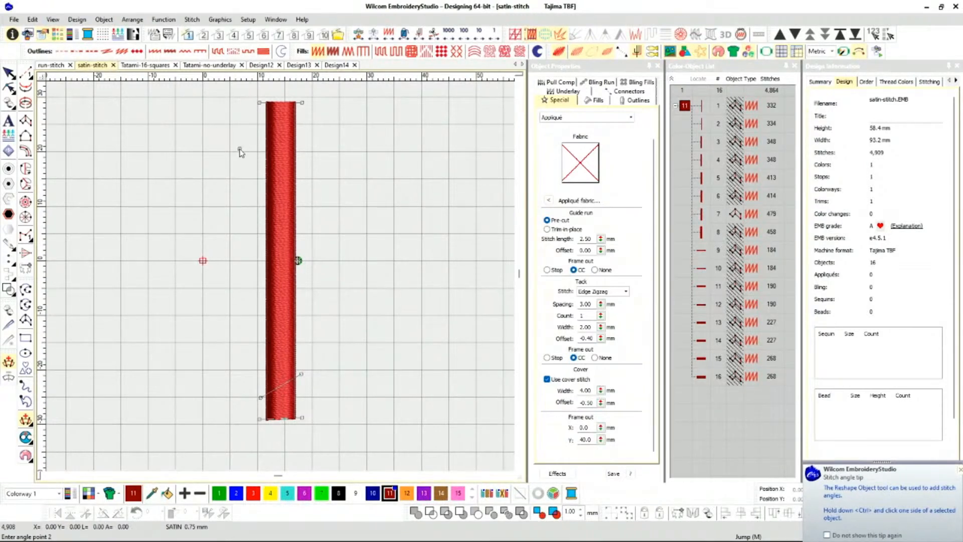
Add a matching slanted stitch angle line near the column's upper end and apply the stitch angles.
click(296, 137)
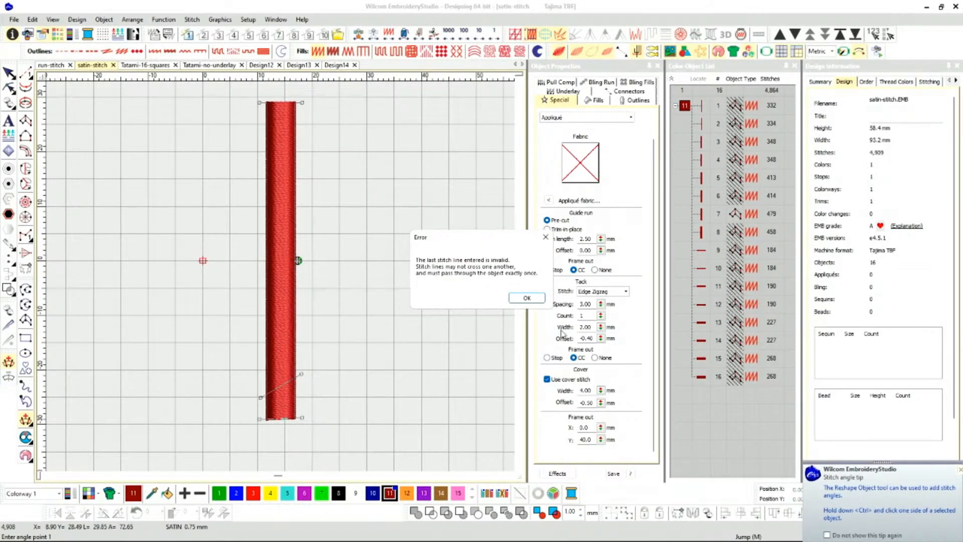
click(532, 296)
click(242, 183)
click(238, 141)
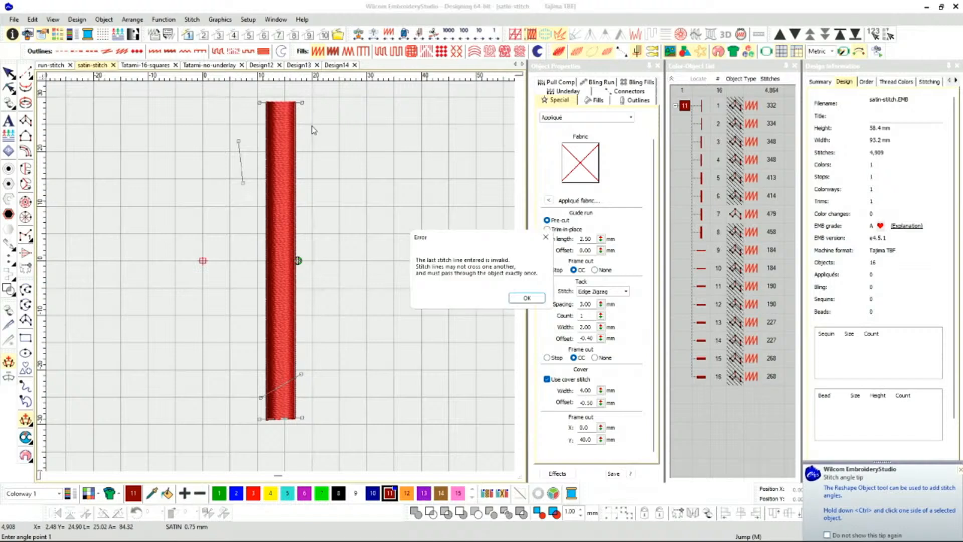
click(526, 297)
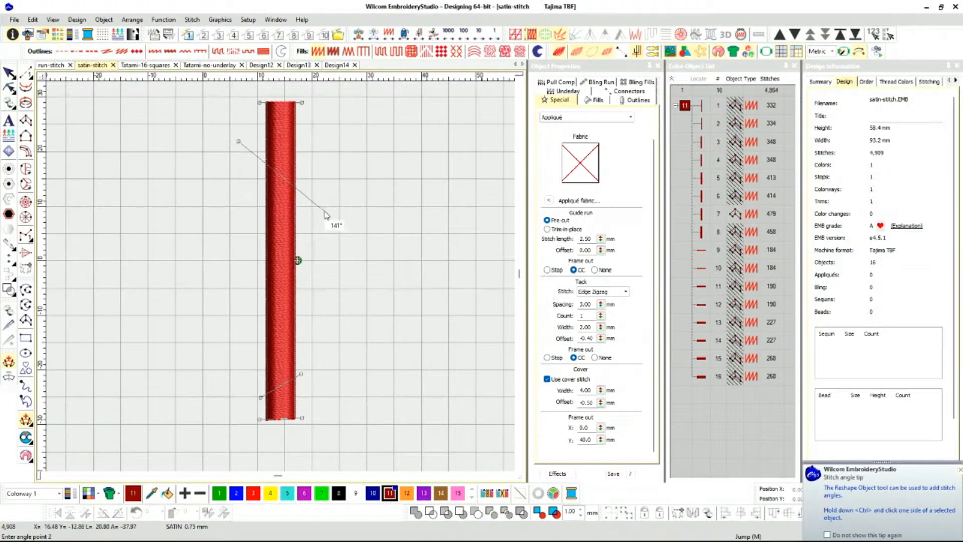
click(316, 119)
key(Return)
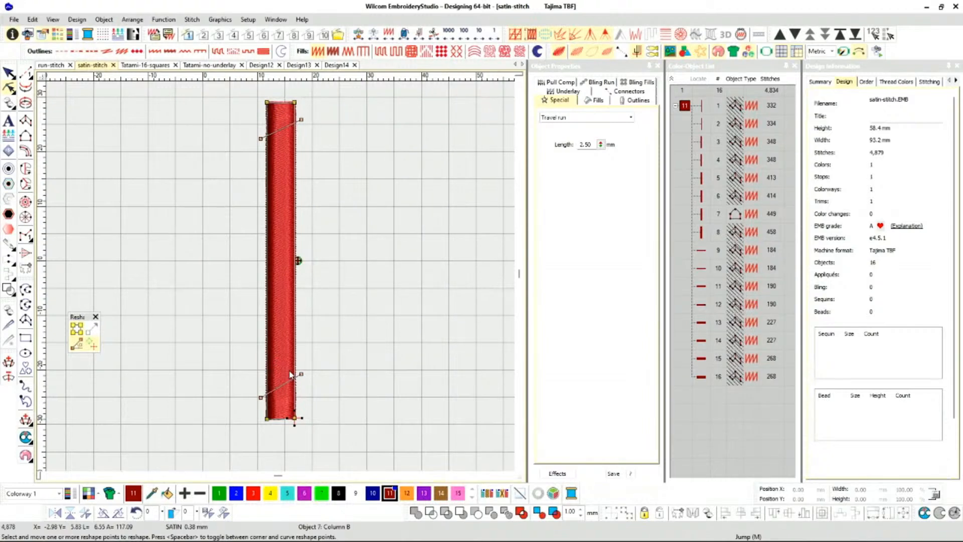
Slant the column's upper and lower ends by moving one corner at each, then undo the reshaping and the added stitch angles.
scroll(302, 438, up, 2)
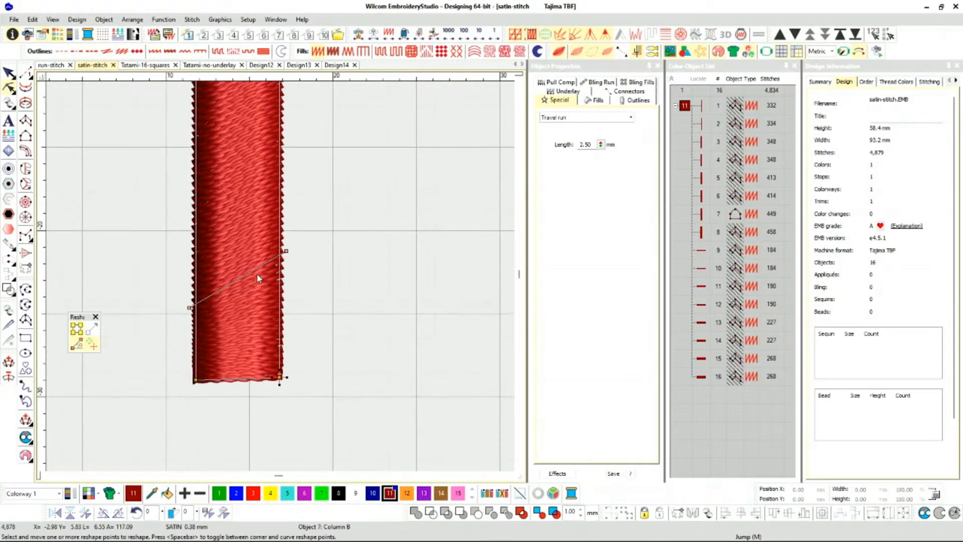
scroll(253, 230, down, 3)
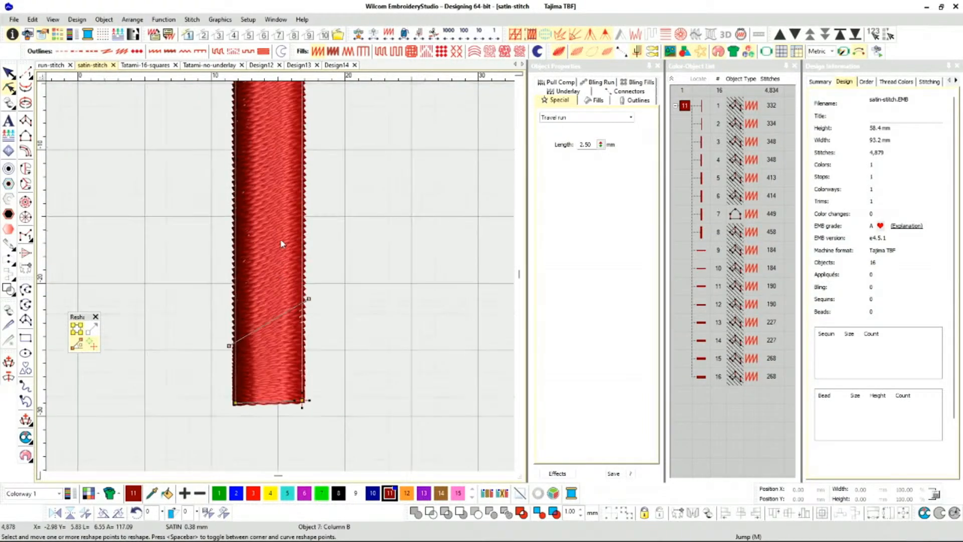
scroll(288, 182, up, 1)
scroll(280, 256, down, 1)
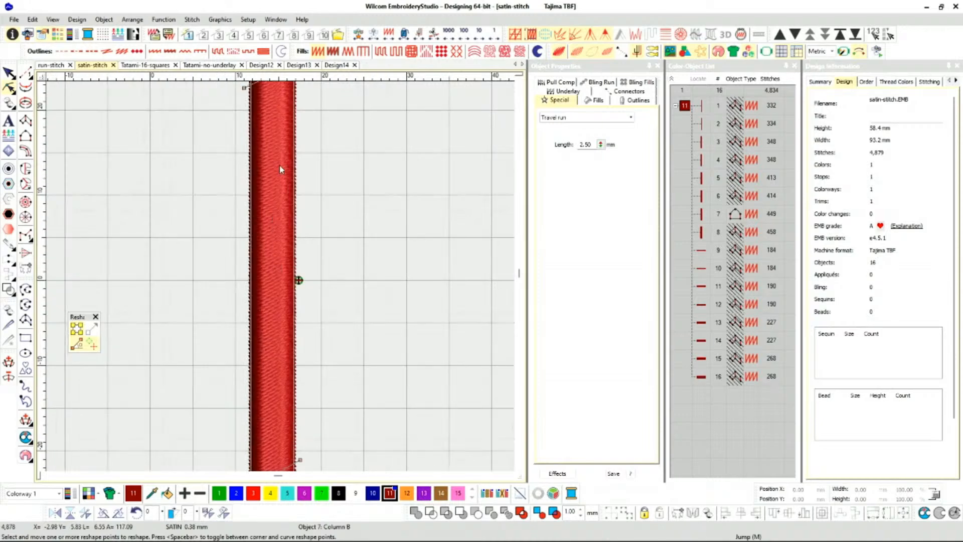
scroll(282, 259, down, 1)
scroll(281, 270, up, 3)
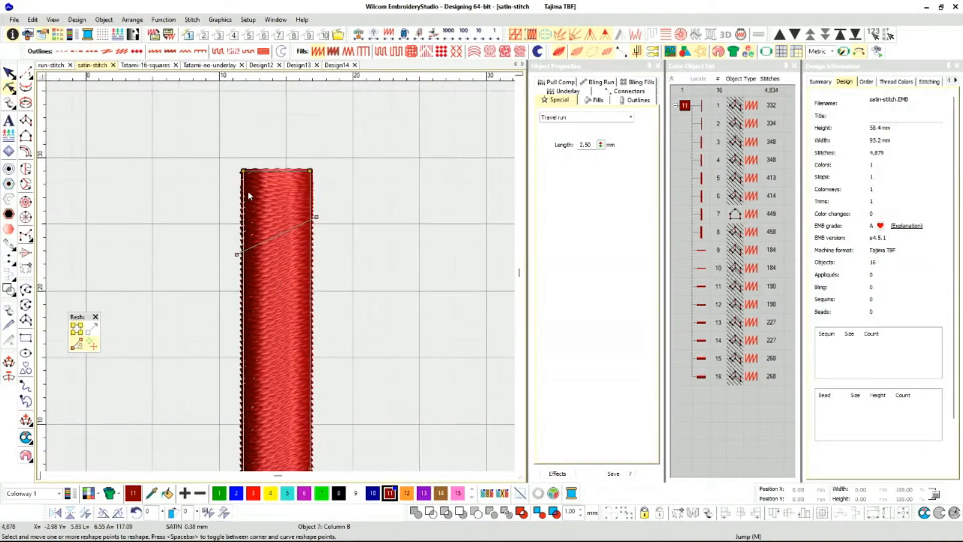
drag(243, 170, 244, 197)
scroll(299, 232, down, 5)
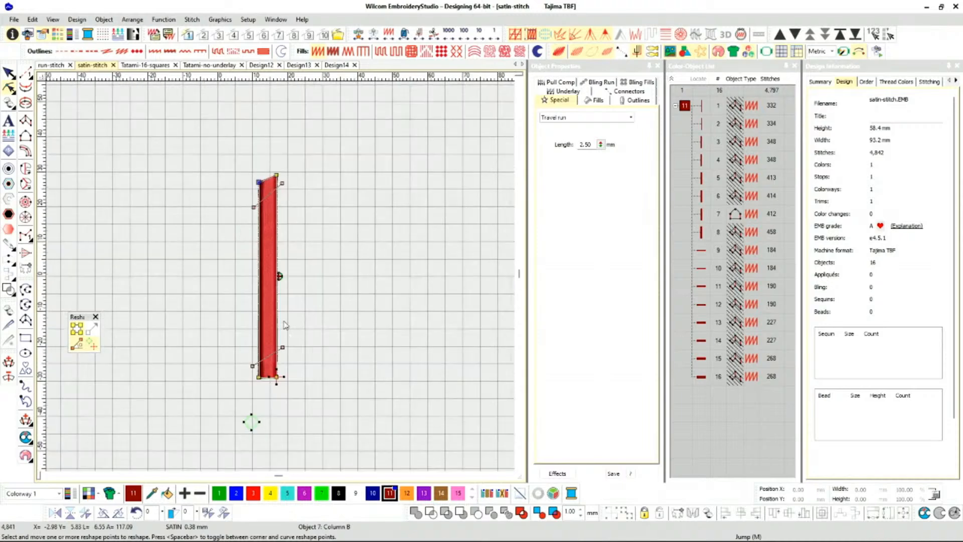
scroll(285, 311, up, 5)
drag(308, 269, 311, 246)
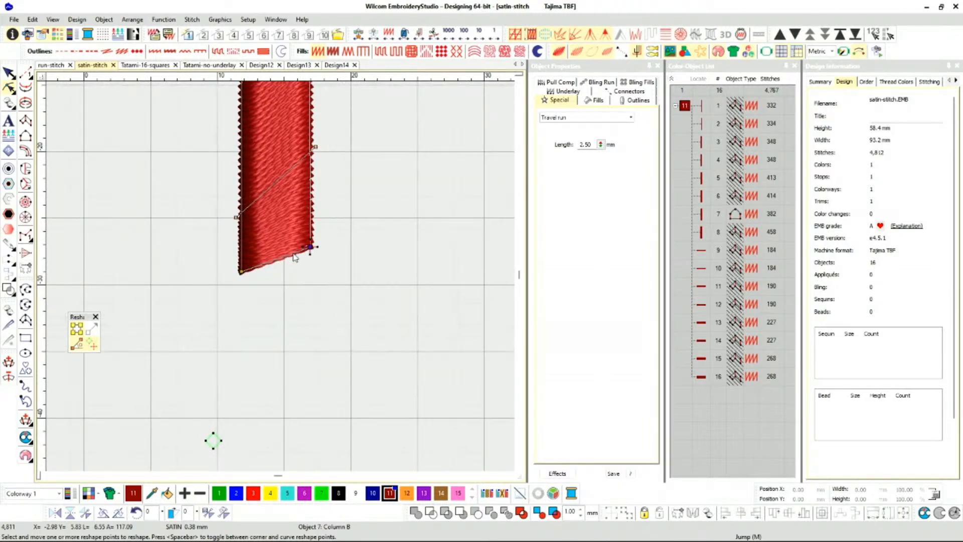
key(ctrl+z)
key(ctrl+z)
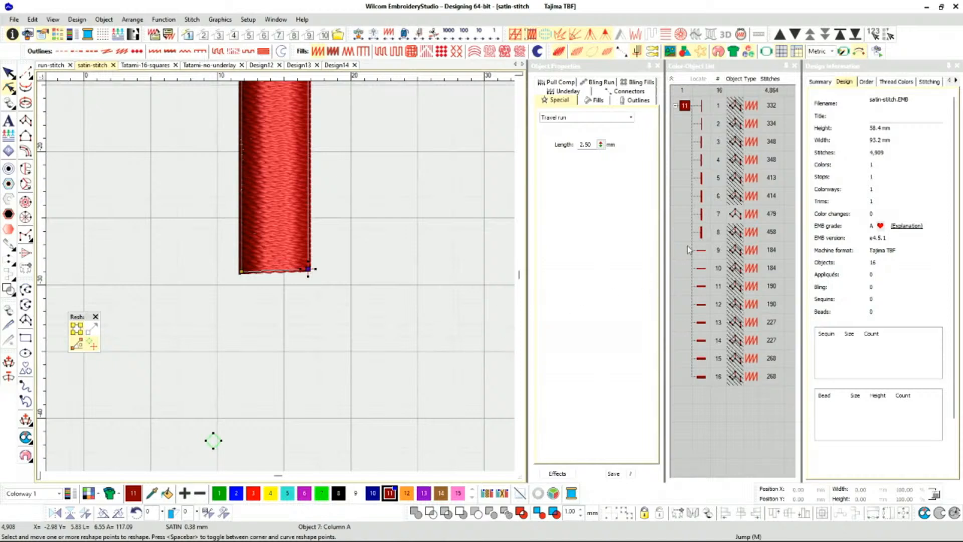
Unhide all objects and isolate the 6 mm wide vertical column by hiding the others.
right_click(705, 232)
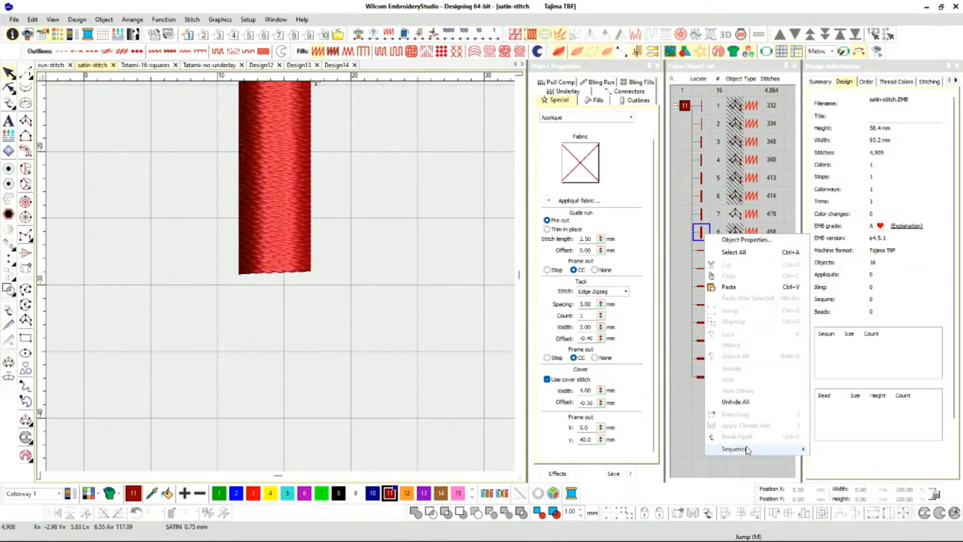
click(736, 402)
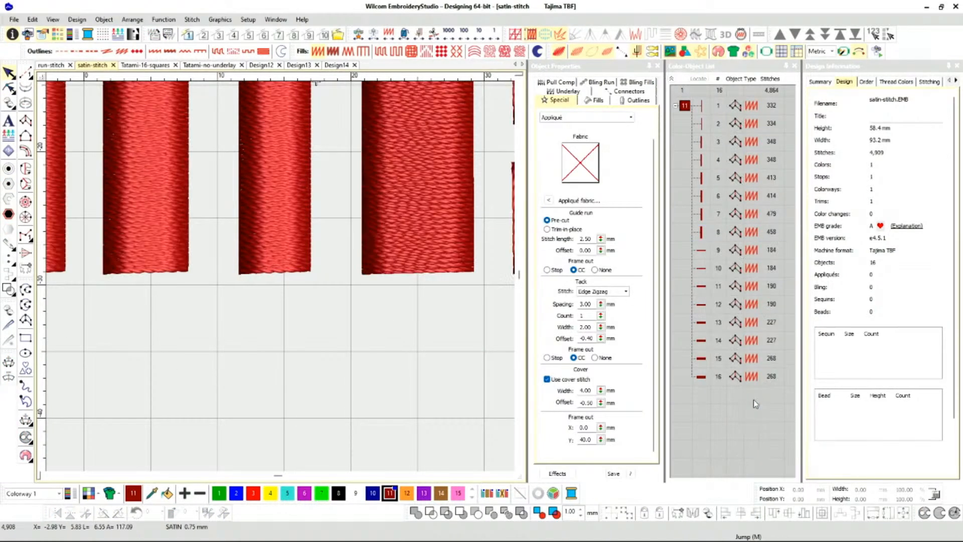
click(701, 197)
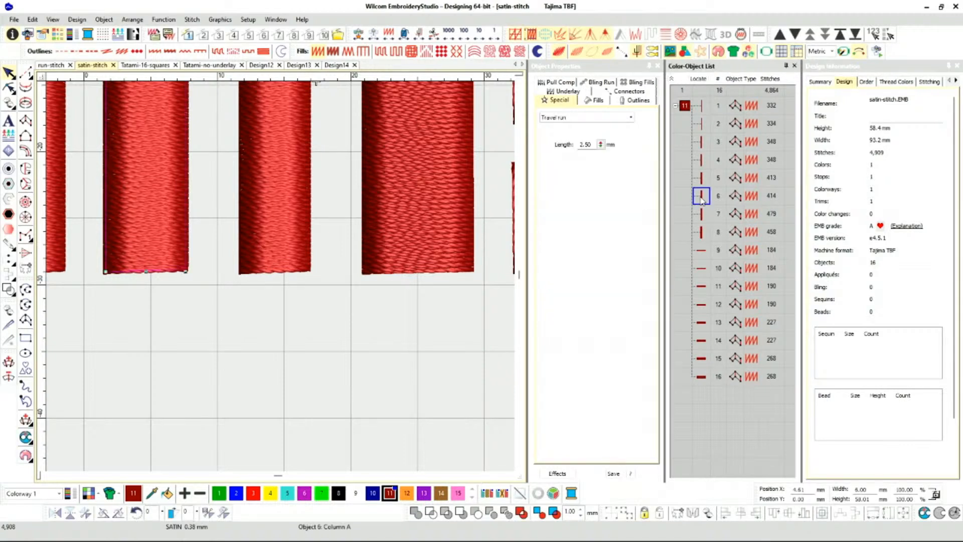
right_click(701, 196)
click(729, 357)
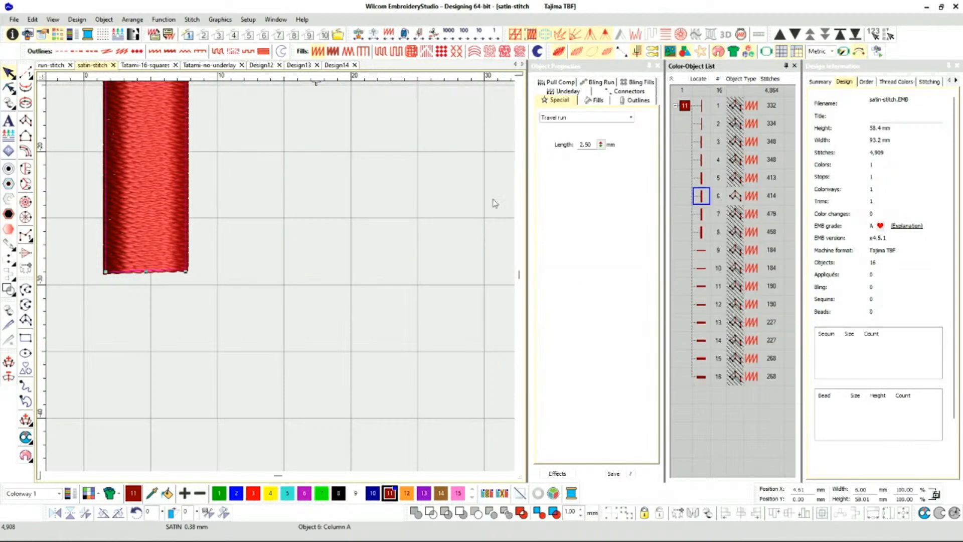
Check the Fills, Special and Underlay properties of the isolated 6 mm wide column.
click(595, 102)
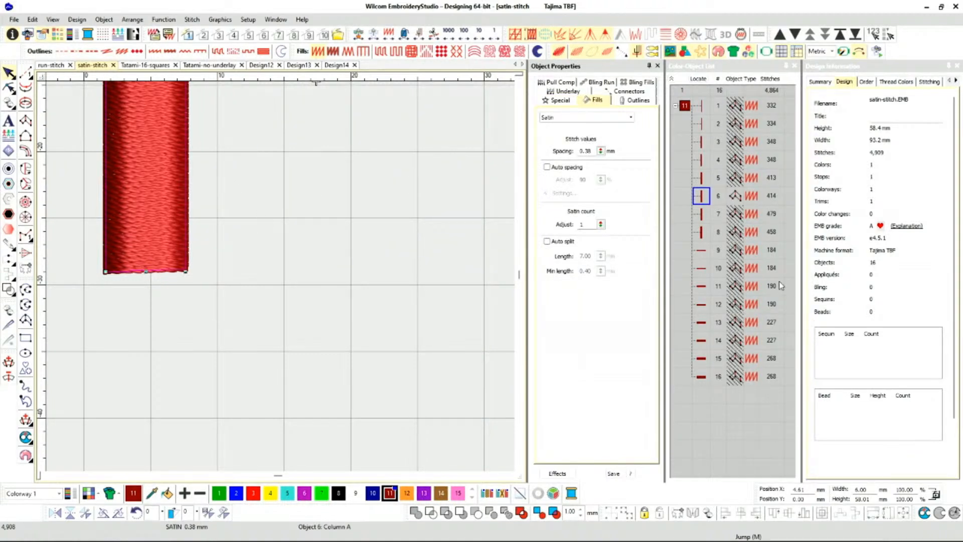
click(569, 101)
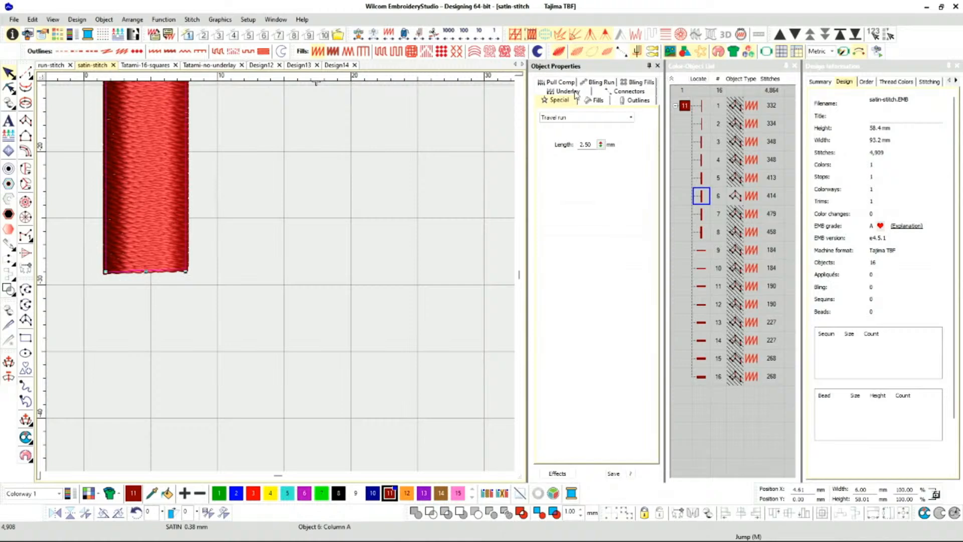
click(576, 93)
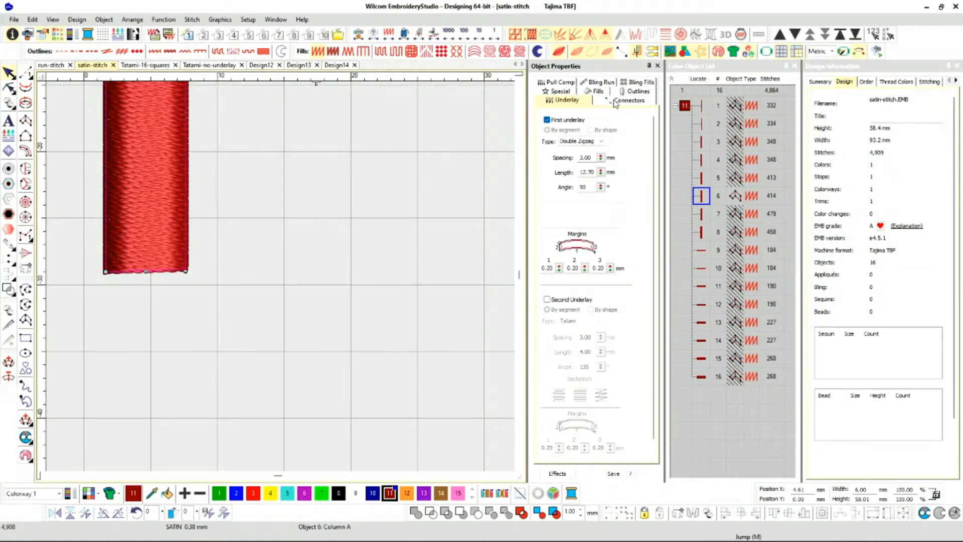
Turn off TrueView and shorten the isolated column from its upper end to about 23 mm high.
key(t)
scroll(156, 168, down, 1)
scroll(281, 279, down, 3)
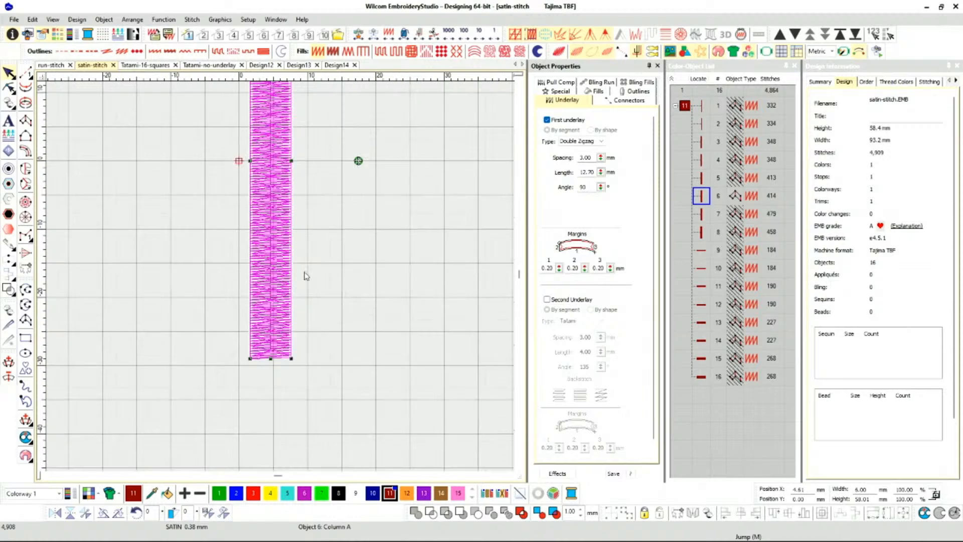
drag(277, 153, 277, 277)
scroll(282, 280, up, 1)
scroll(282, 280, up, 4)
scroll(282, 274, down, 1)
scroll(283, 281, up, 1)
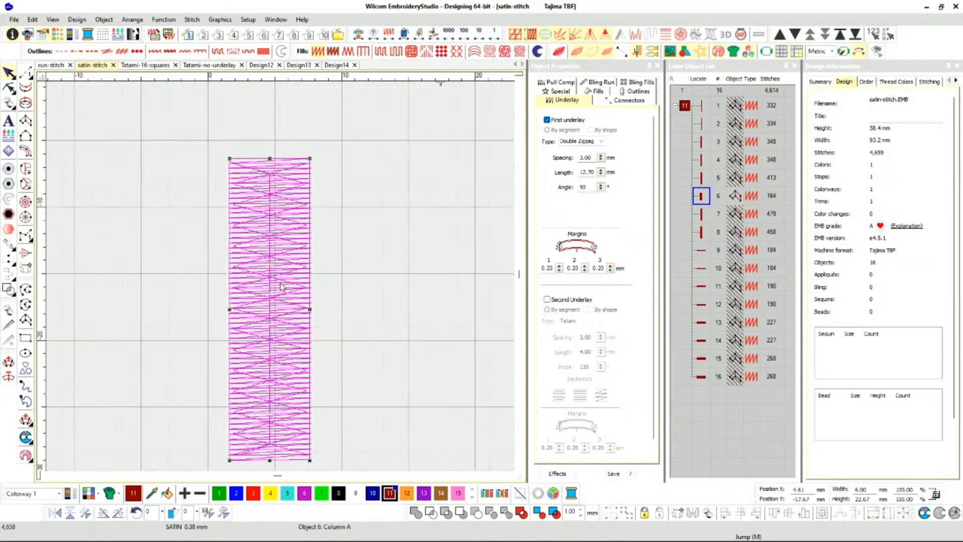
scroll(281, 281, down, 1)
scroll(282, 281, up, 1)
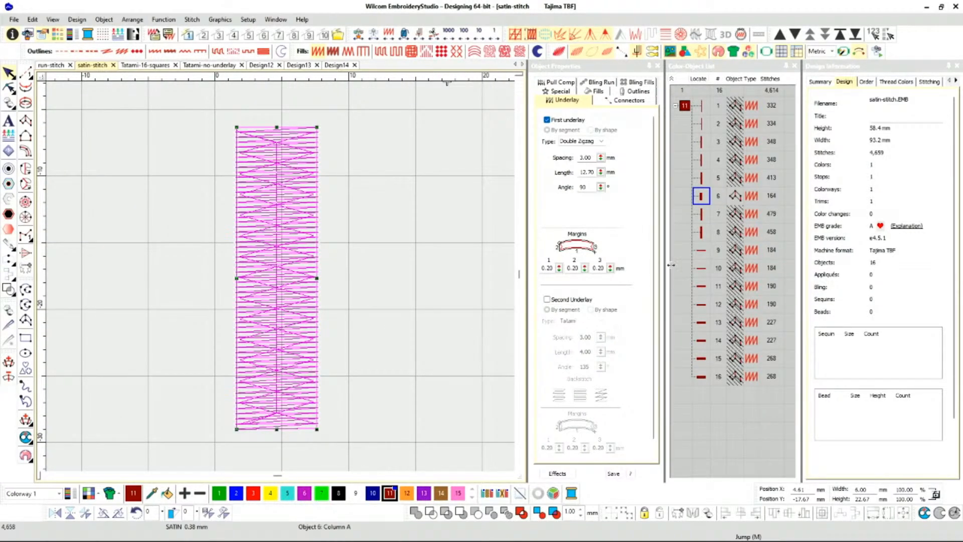
Unhide all objects, delete everything except the shortened column, and select that column.
right_click(707, 201)
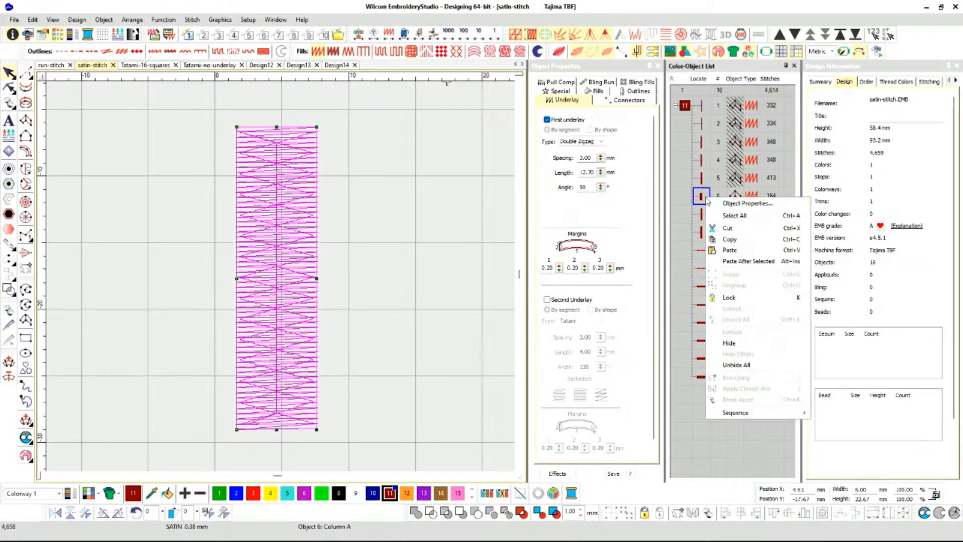
click(736, 365)
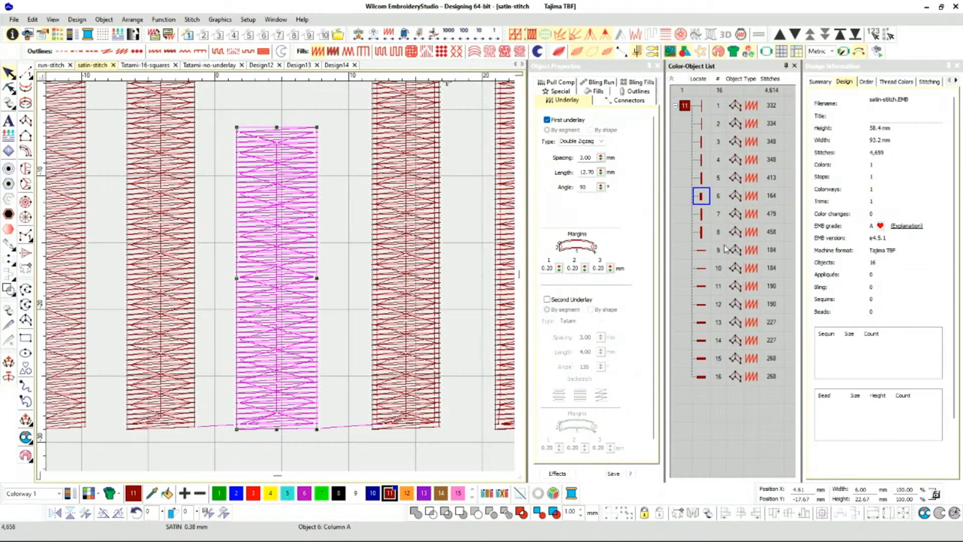
click(685, 107)
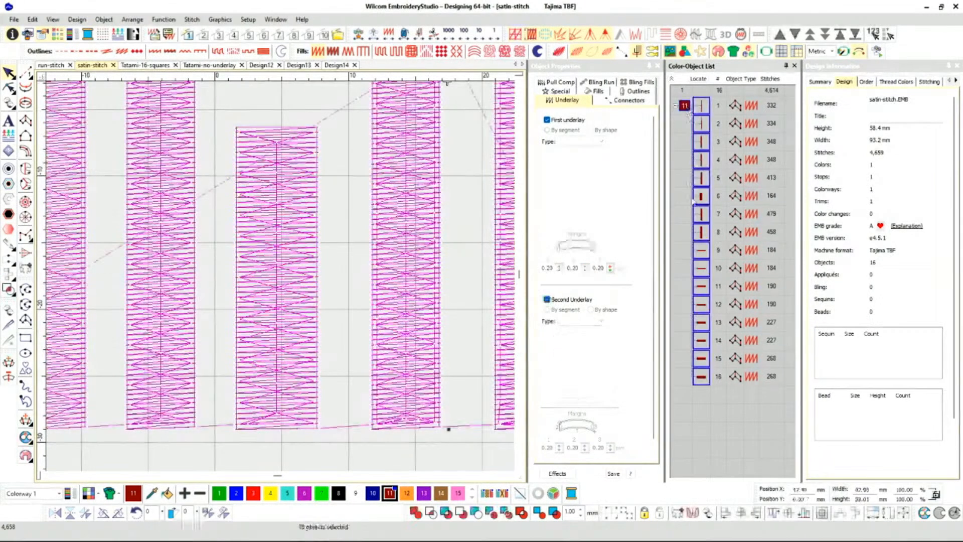
ctrl+click(705, 195)
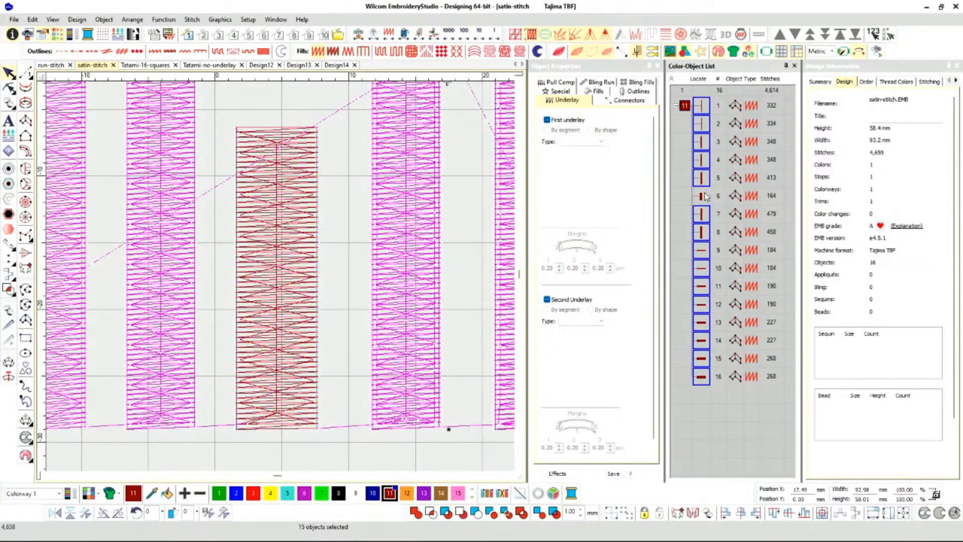
key(Delete)
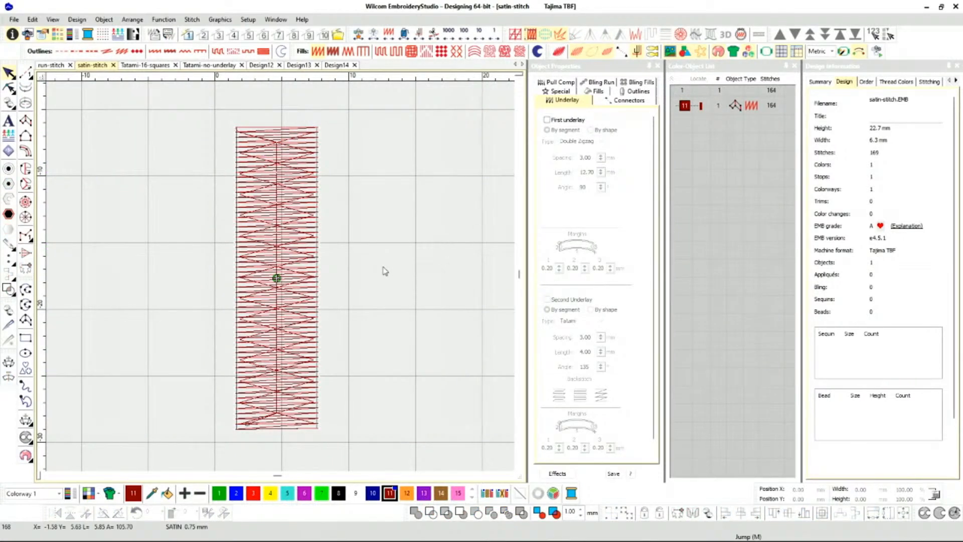
click(282, 339)
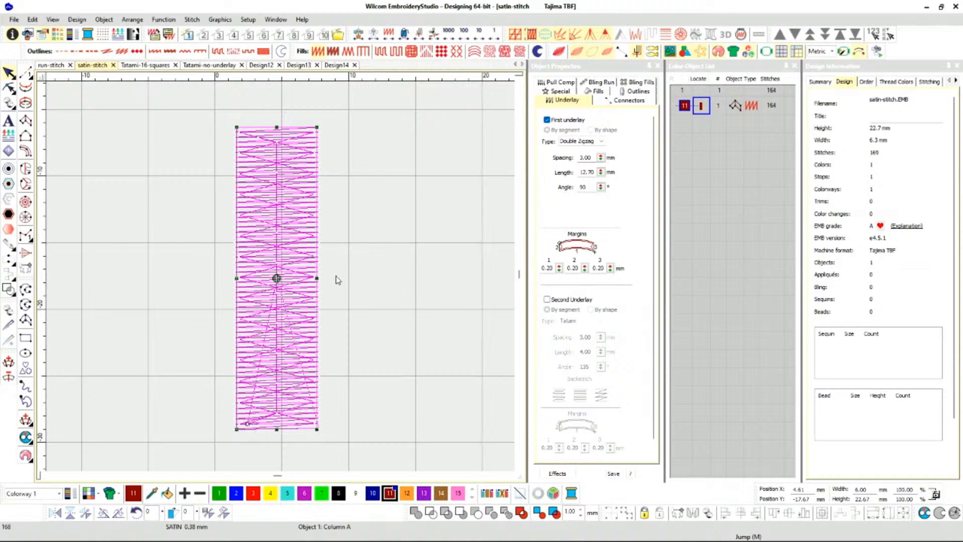
Widen the satin column to about 8.35 mm from its side edge, display it in TrueView and keep it selected.
drag(317, 277, 348, 278)
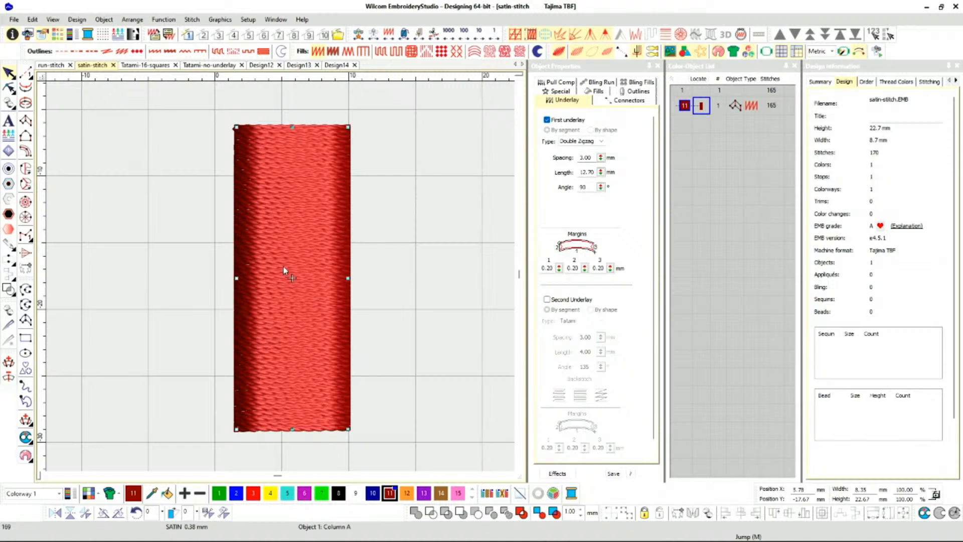
click(432, 250)
click(312, 240)
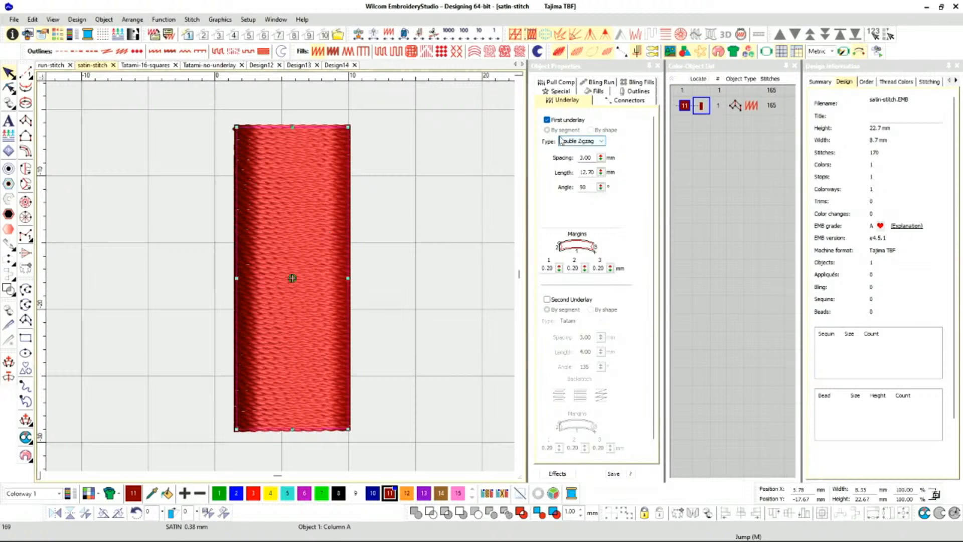
Change the column's first underlay type from Double Zigzag to Tatami.
click(601, 142)
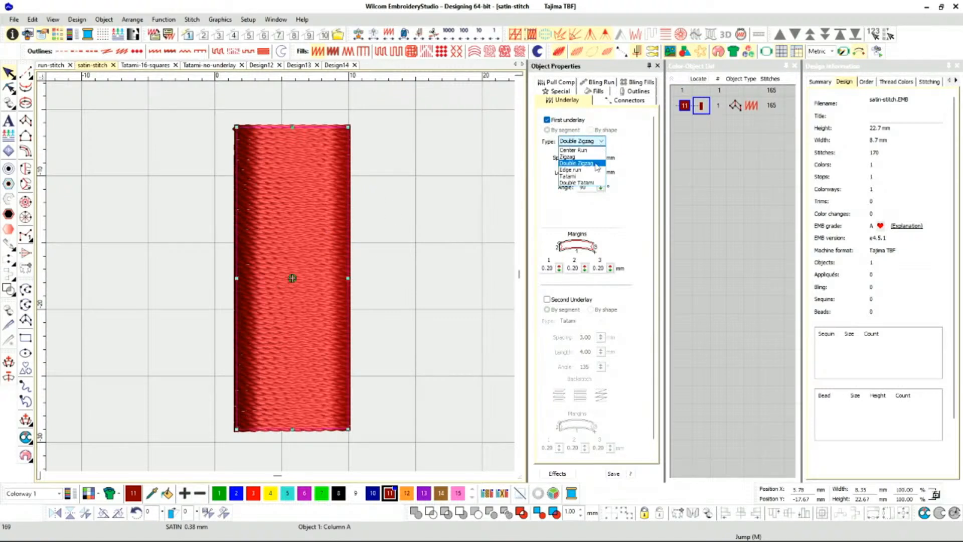
click(595, 165)
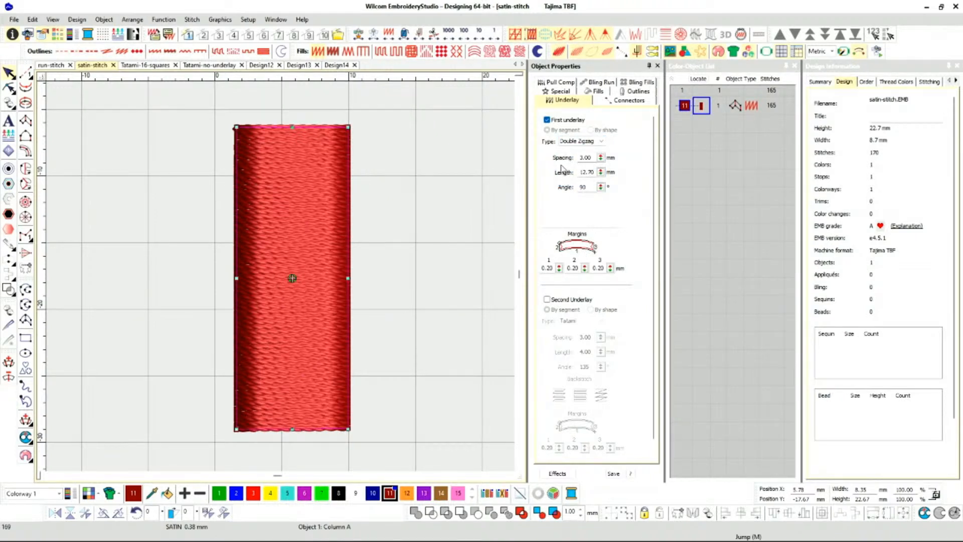
key(Down)
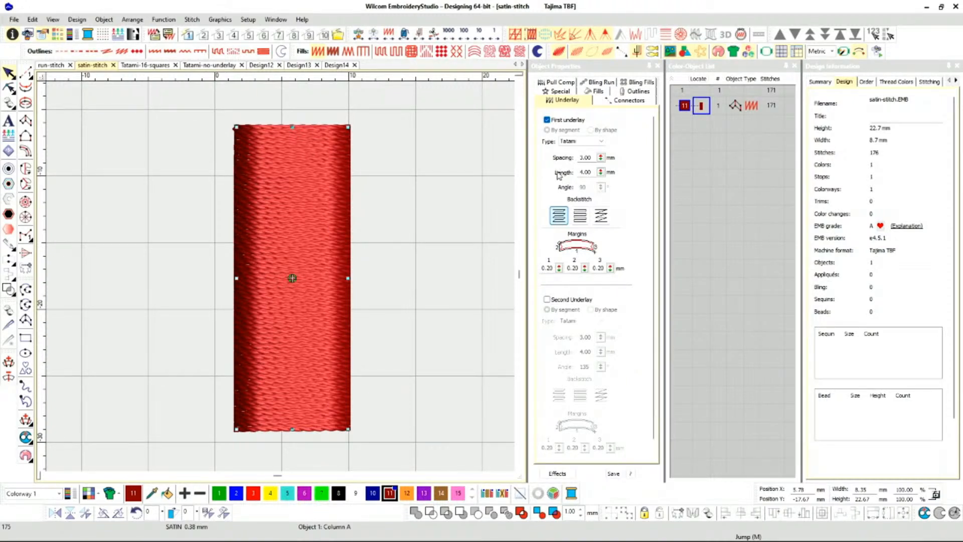
click(442, 228)
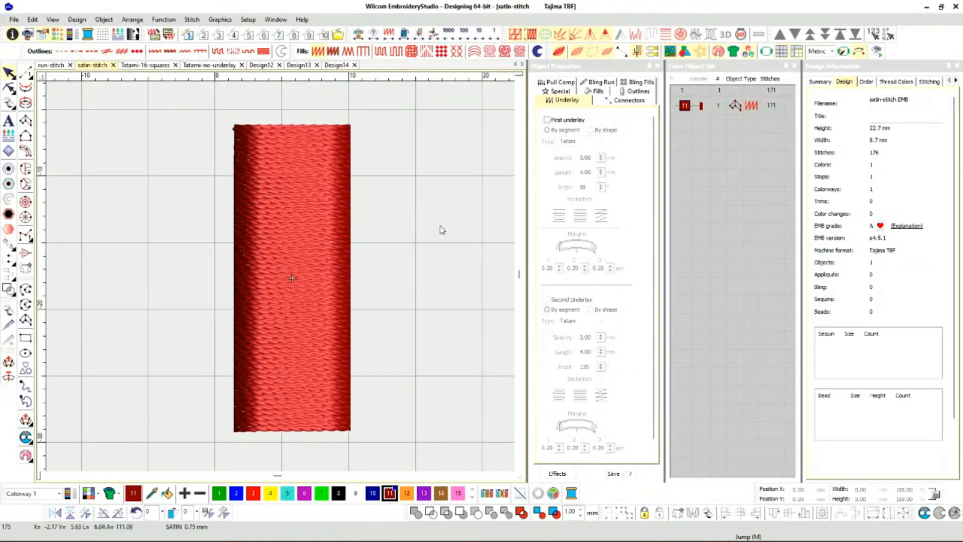
Show the Stitch List for the selected column, narrow it and review its stitches from the start.
click(322, 269)
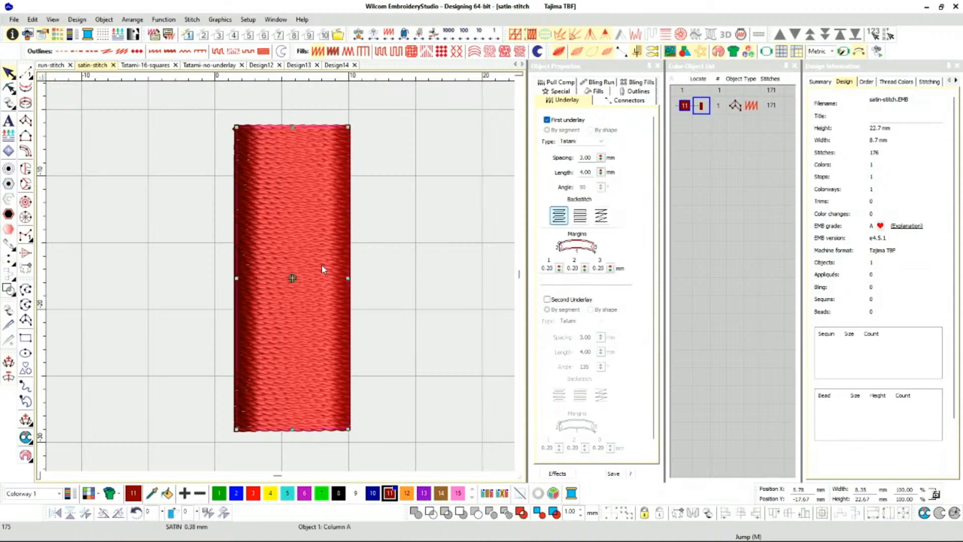
click(105, 40)
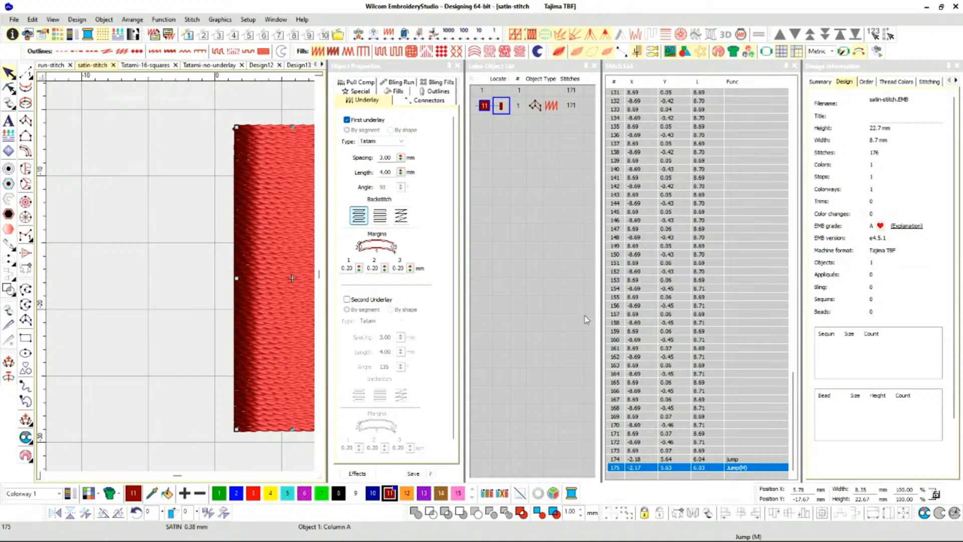
drag(601, 322, 646, 323)
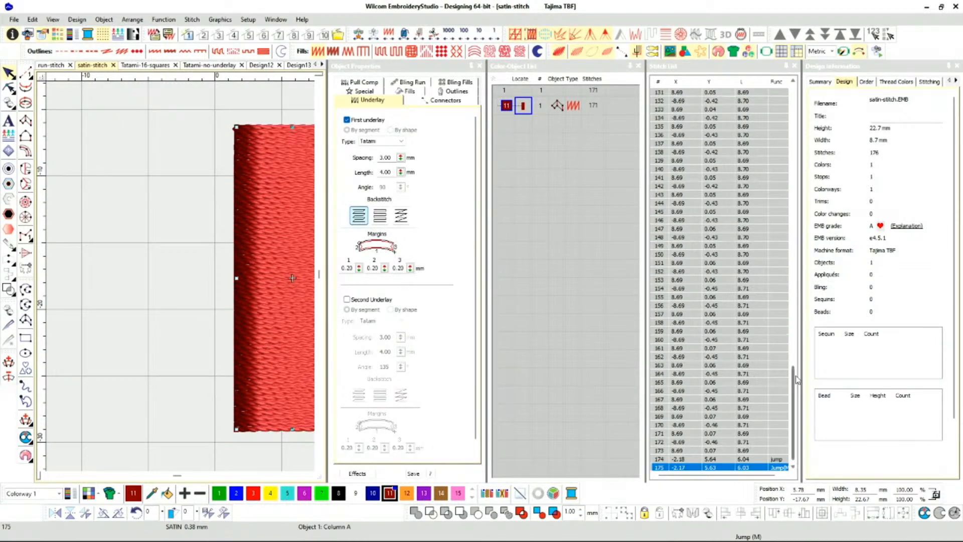
drag(798, 381, 791, 97)
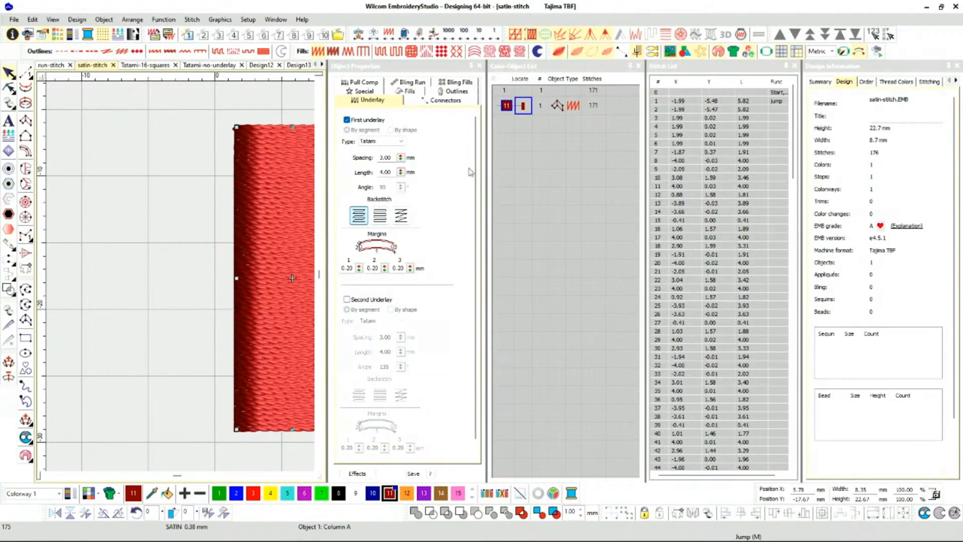
drag(241, 275, 175, 281)
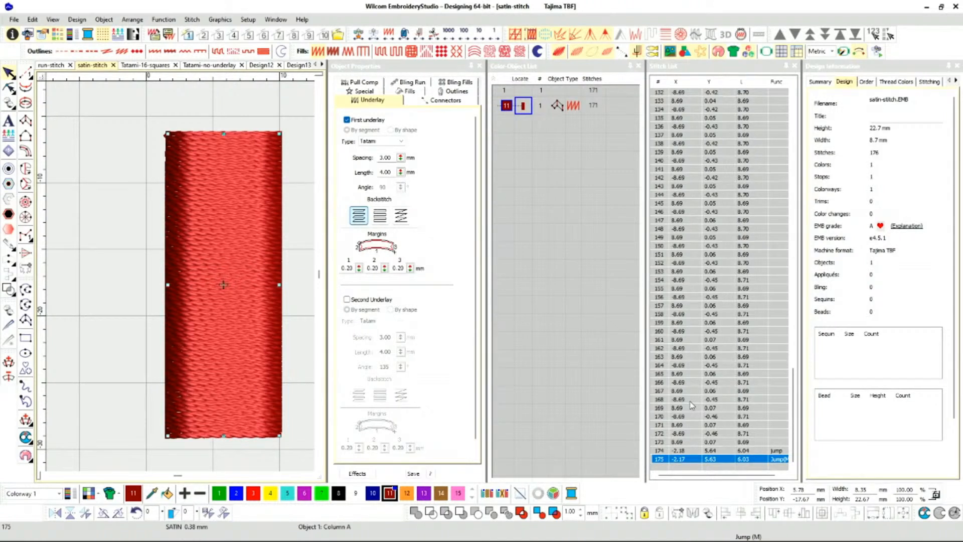
Enable the second underlay as Edge run and set the first underlay type to Double Zigzag.
click(347, 299)
click(400, 142)
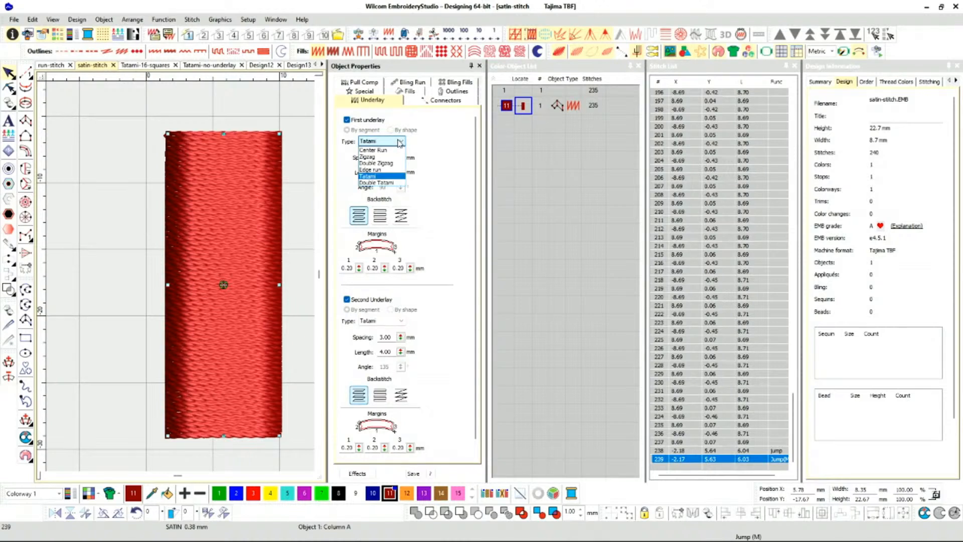
click(388, 163)
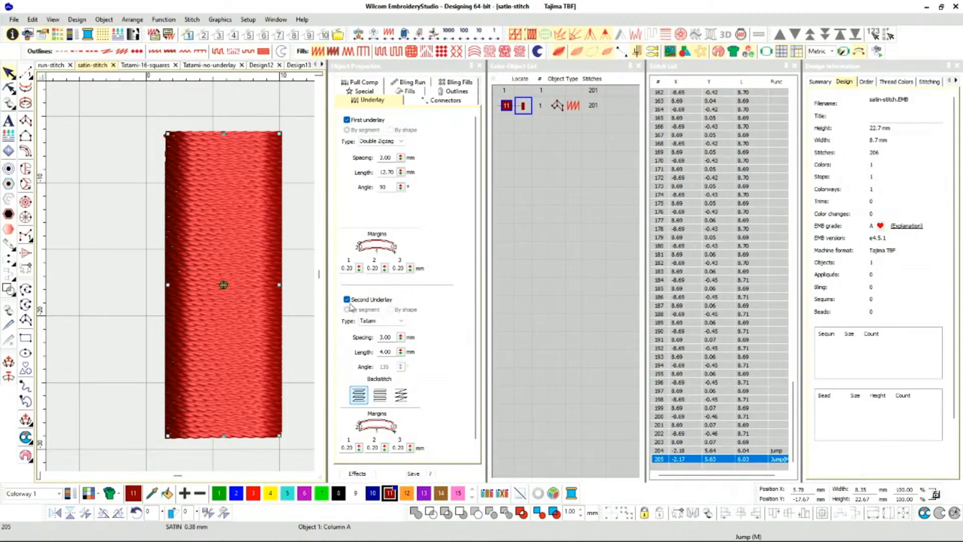
click(400, 321)
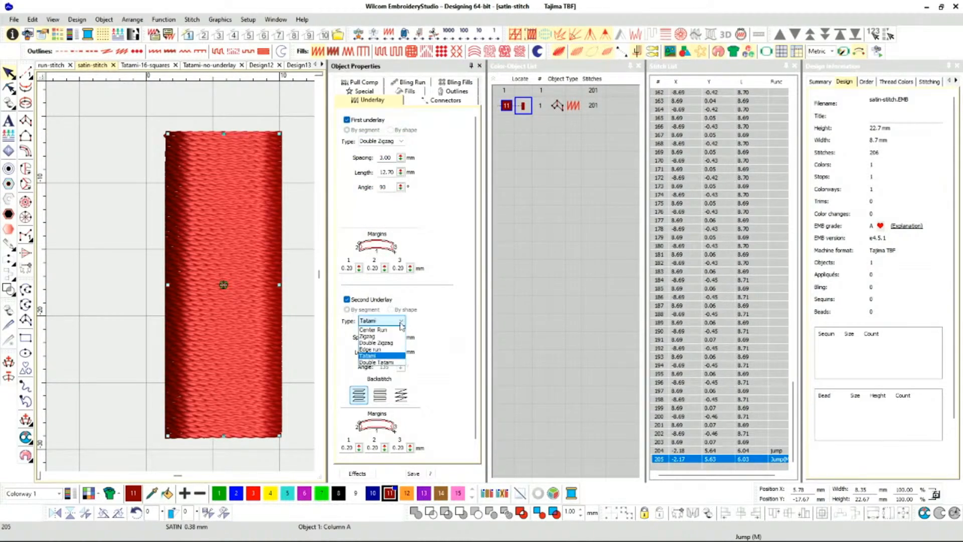
click(391, 349)
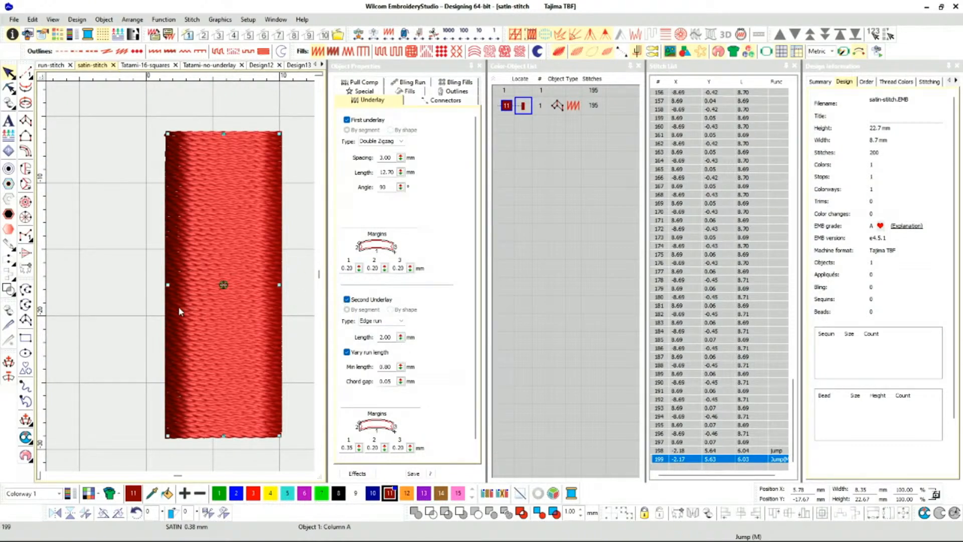
Examine the Stitch List to locate where the underlay stitches end and the satin cover stitches begin.
click(129, 335)
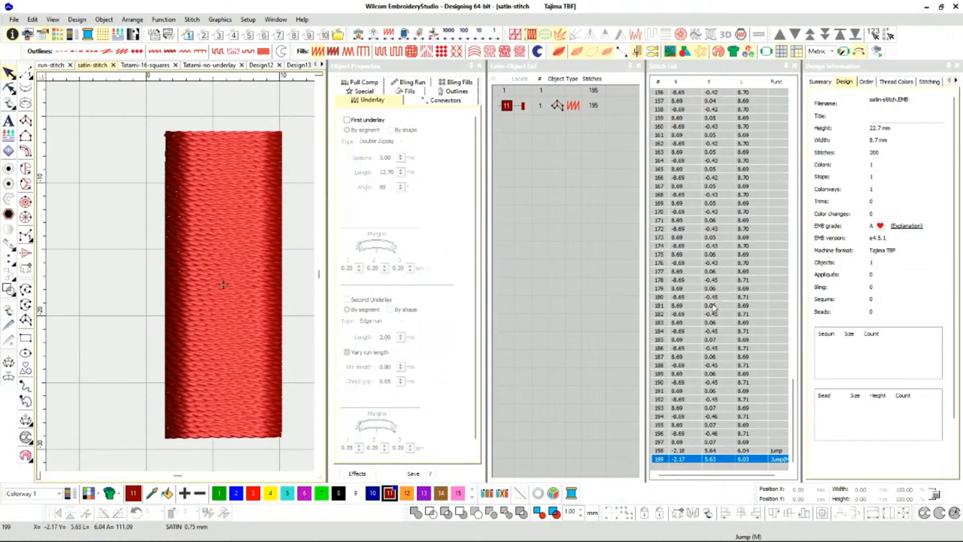
scroll(697, 440, up, 2)
scroll(697, 440, down, 2)
scroll(697, 440, up, 11)
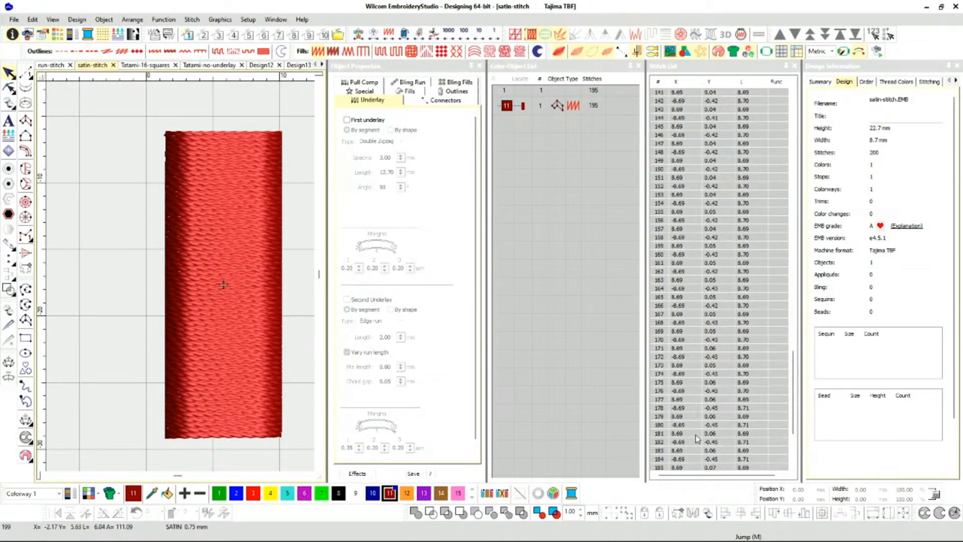
scroll(697, 439, up, 11)
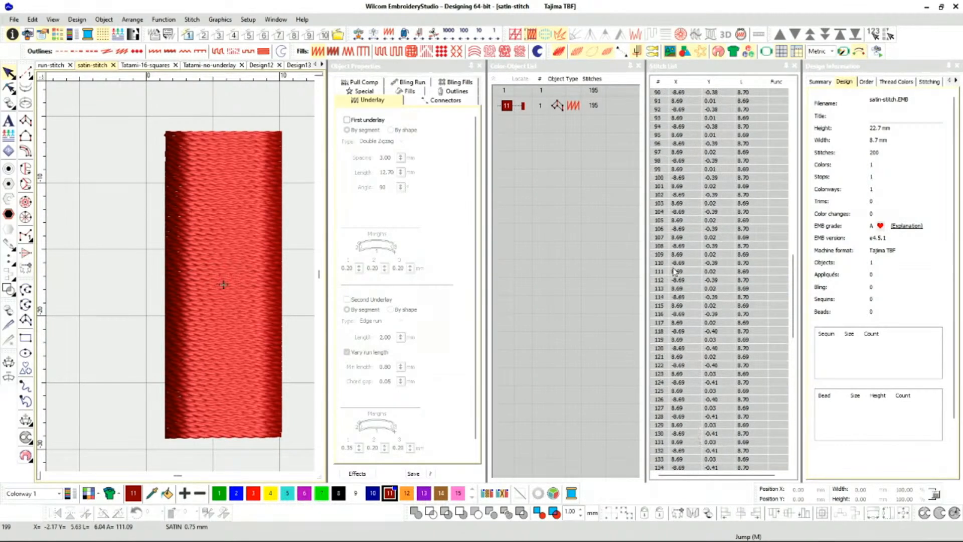
click(685, 152)
scroll(685, 153, up, 5)
click(685, 152)
scroll(685, 153, up, 2)
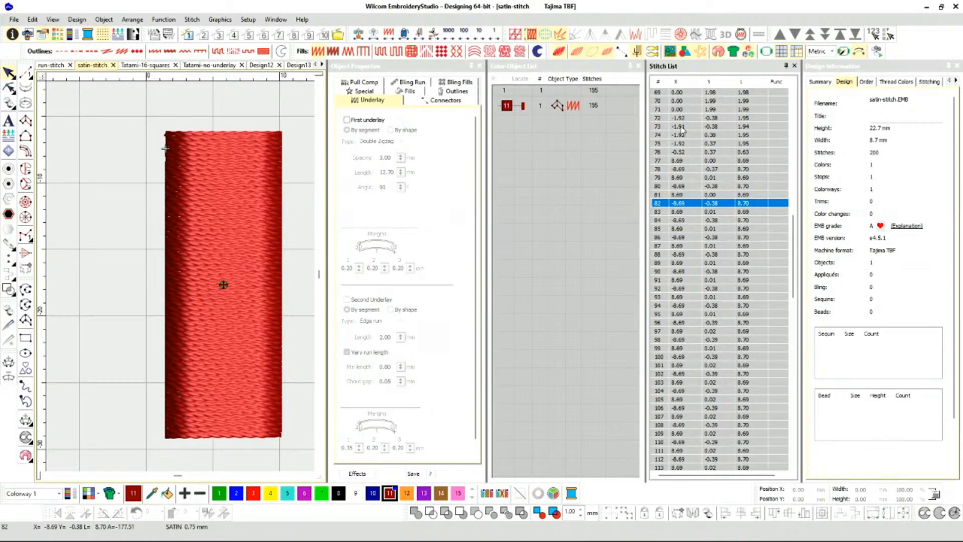
click(682, 110)
click(681, 118)
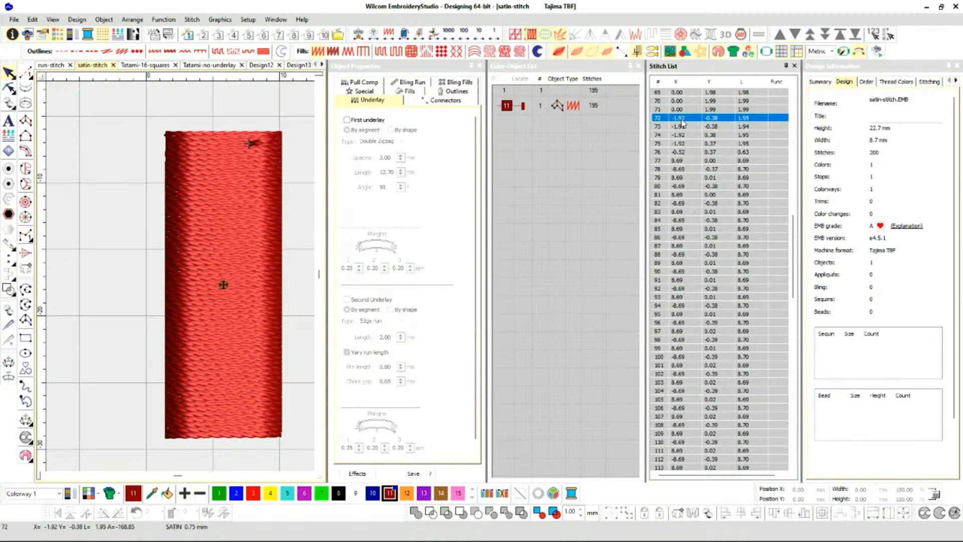
click(681, 109)
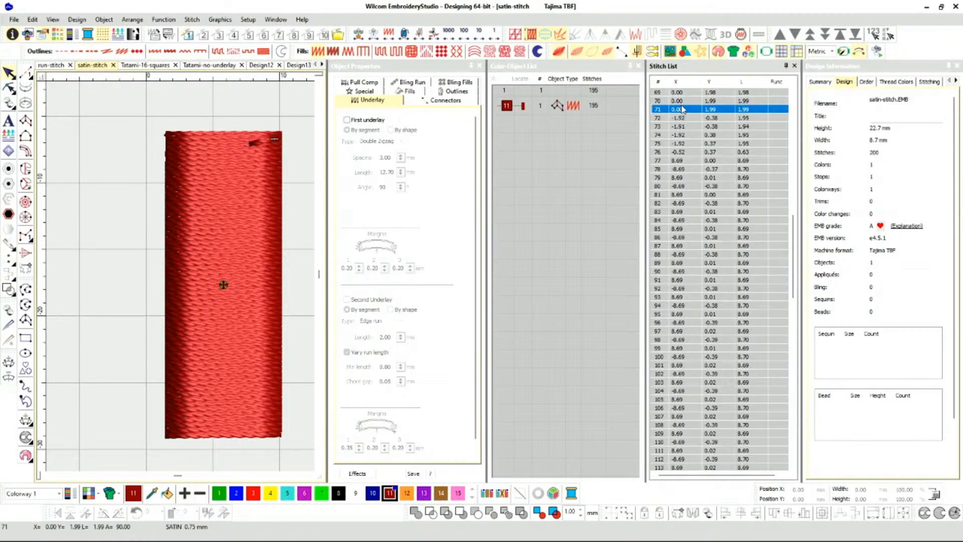
click(681, 102)
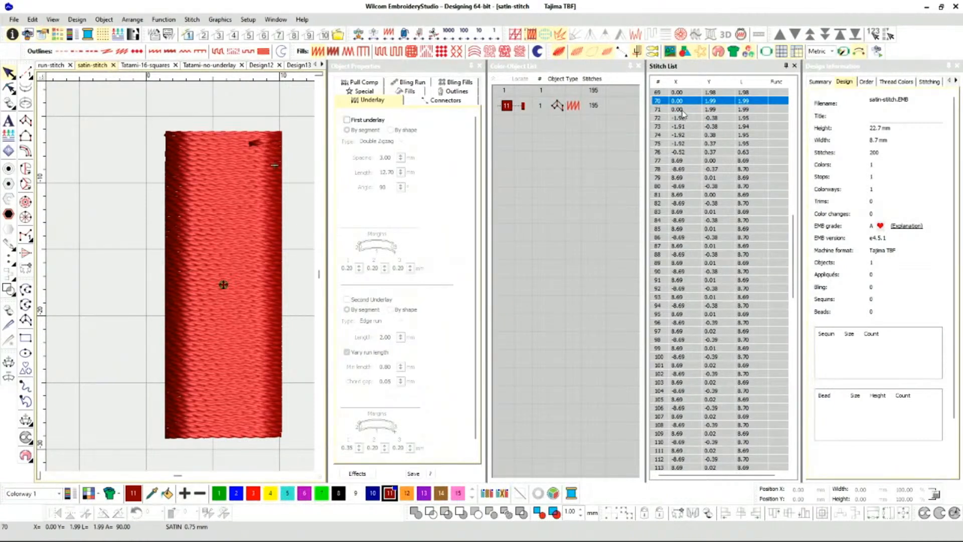
click(682, 110)
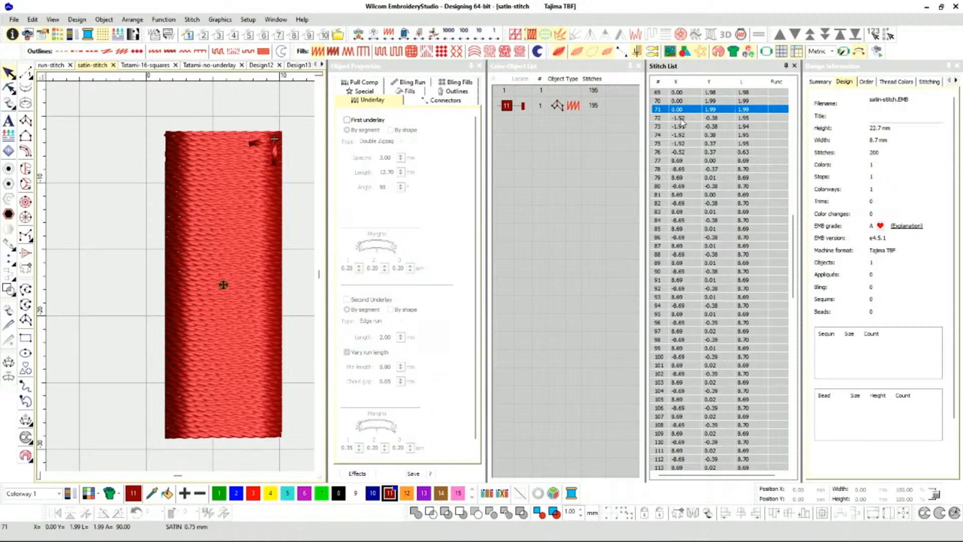
Delete the satin cover stitches from stitch 72 through the end of the Stitch List, leaving only the underlay.
click(683, 119)
scroll(726, 308, down, 14)
scroll(725, 309, down, 15)
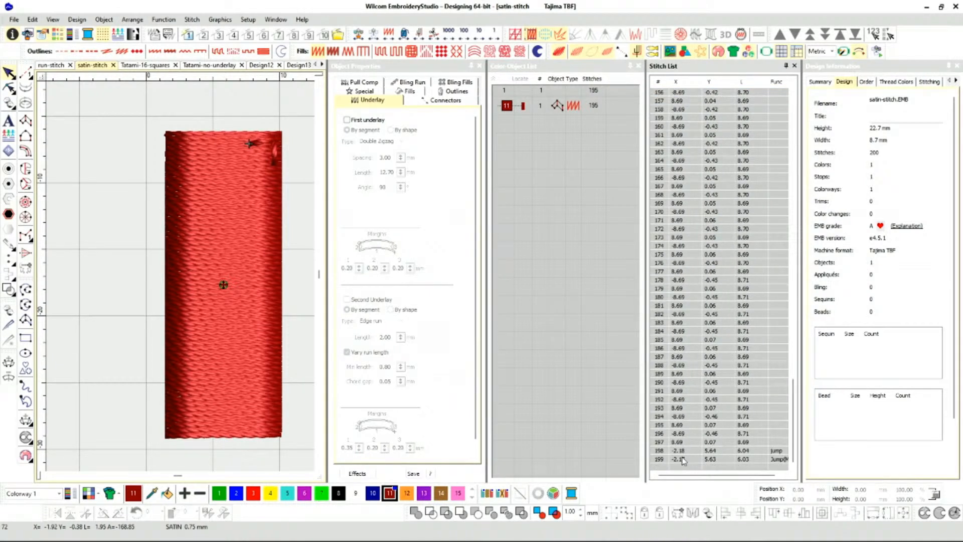
shift+click(682, 460)
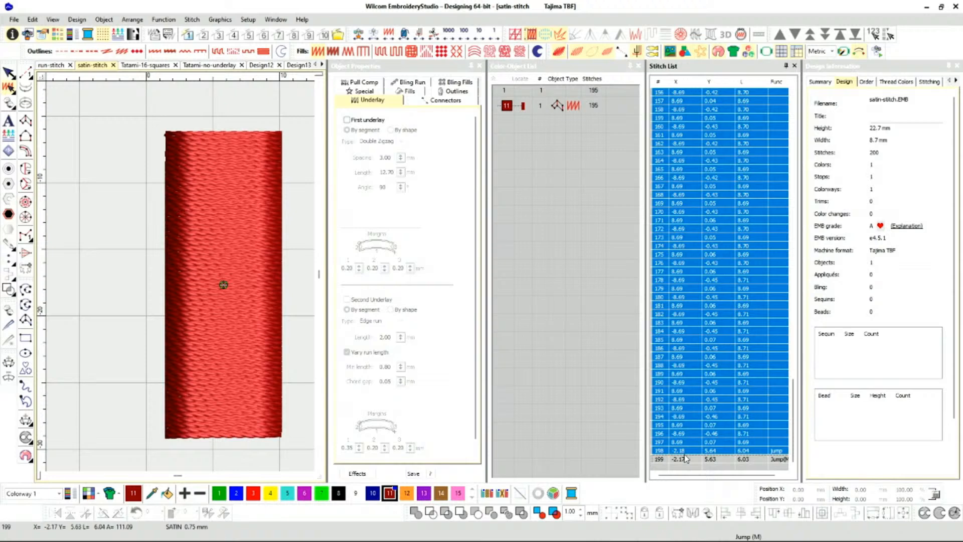
key(Delete)
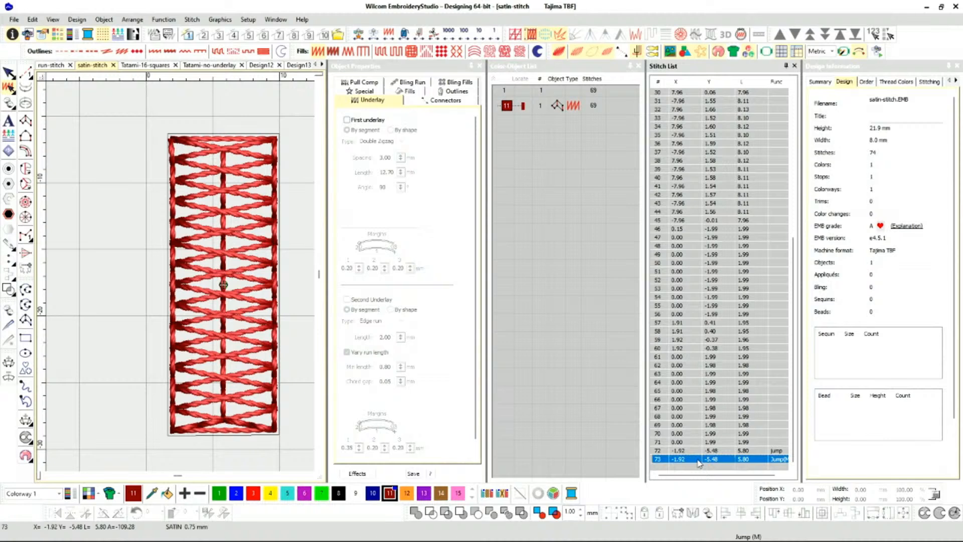
Delete the leftover jump and the neighbouring stitch at the end of the Stitch List.
key(Delete)
click(700, 450)
key(Delete)
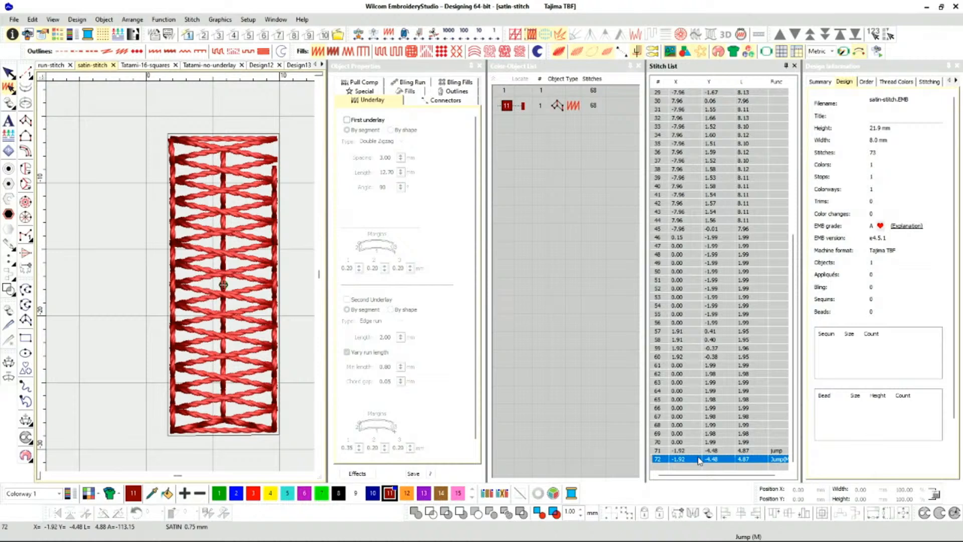
Undo the last stitch edit, then select the column and close the Stitch List.
click(45, 21)
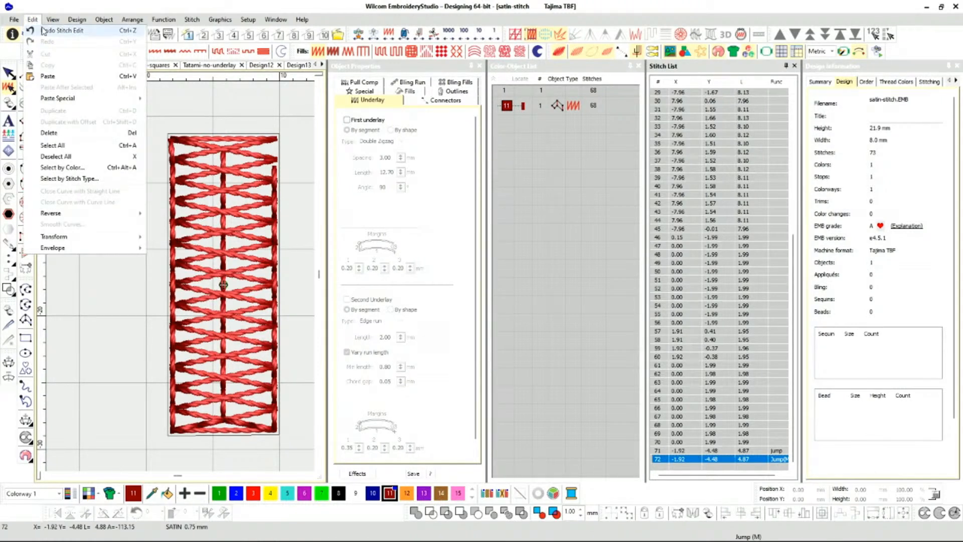
click(50, 31)
click(100, 197)
scroll(169, 273, down, 1)
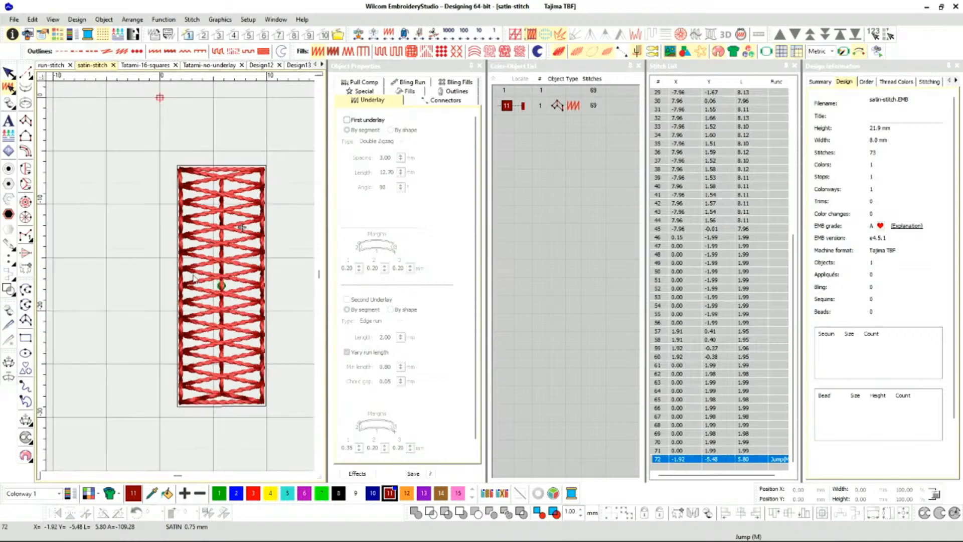
scroll(181, 278, up, 1)
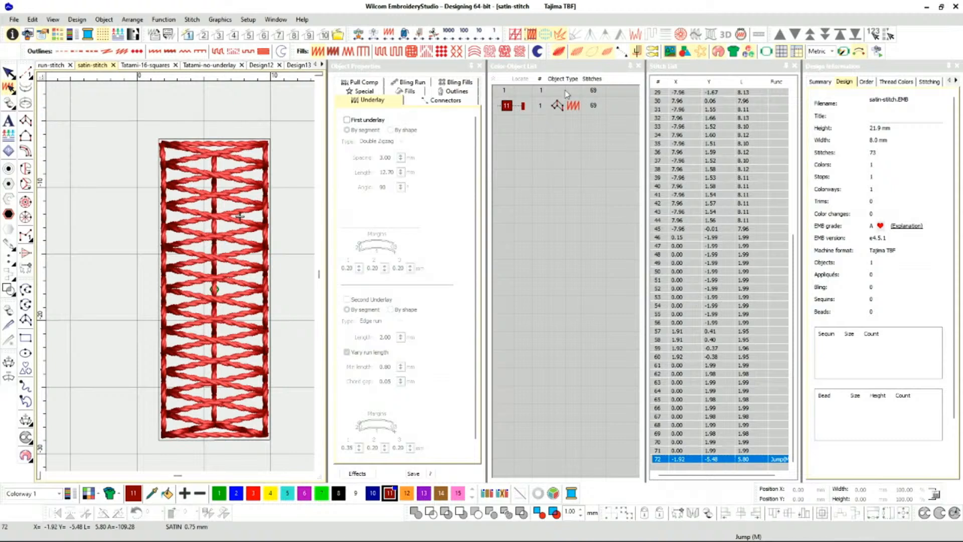
click(507, 106)
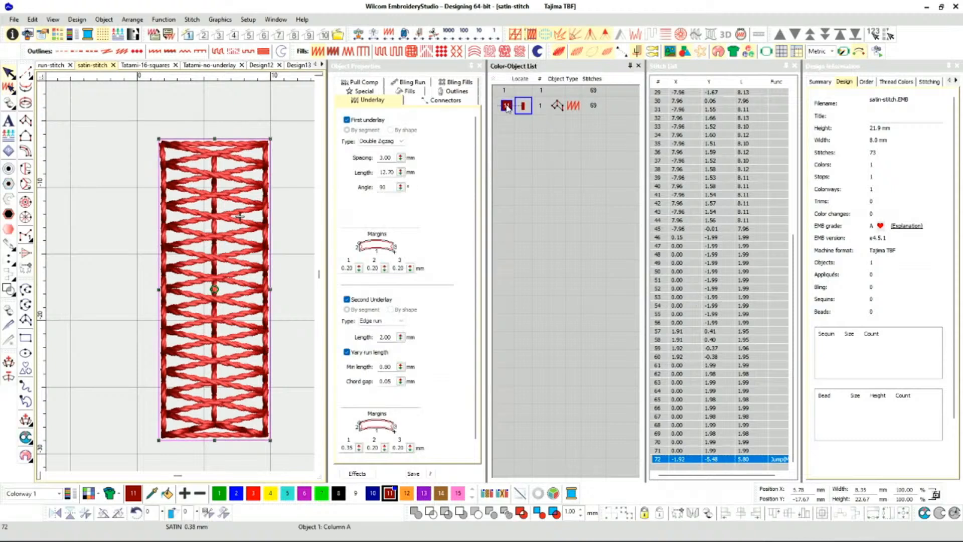
click(795, 67)
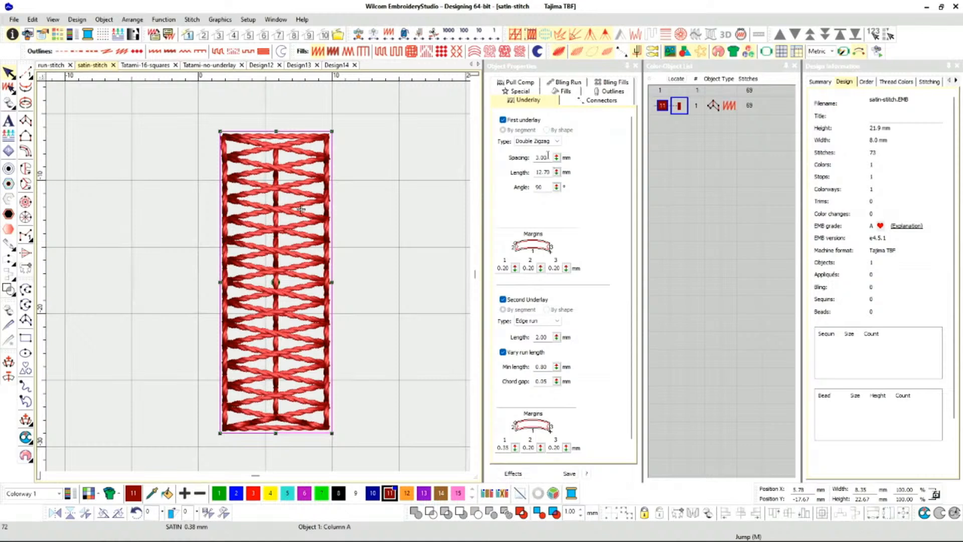
Try a 6 mm spacing on the column's first underlay and undo it.
drag(550, 157, 533, 159)
text(6)
key(Return)
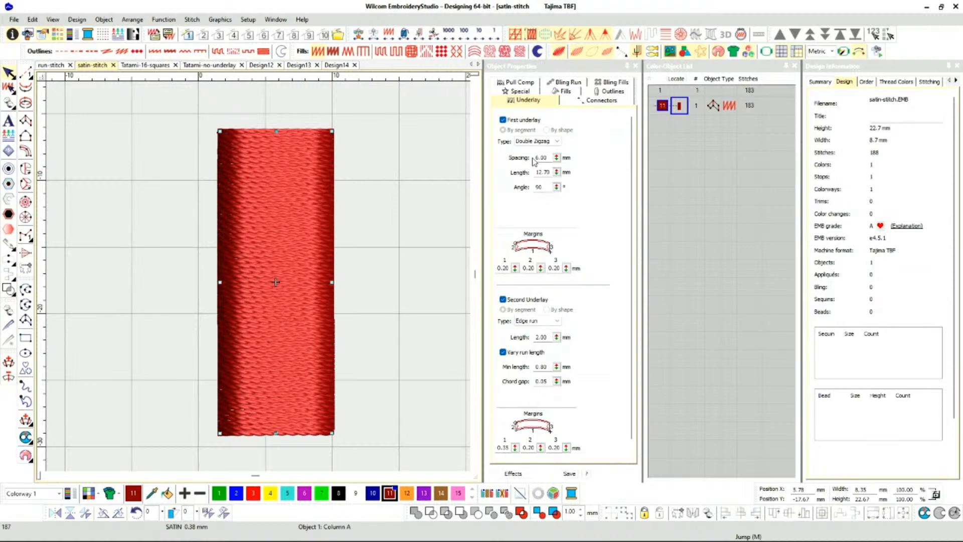
key(ctrl+z)
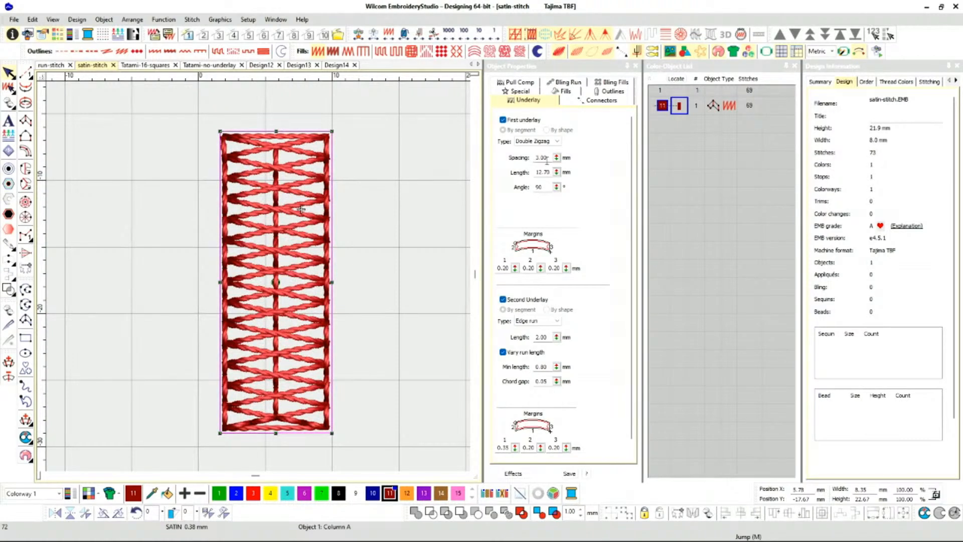
Set the spacing of the Double Zigzag first underlay to 6 mm.
drag(551, 157, 534, 159)
text(6)
key(Return)
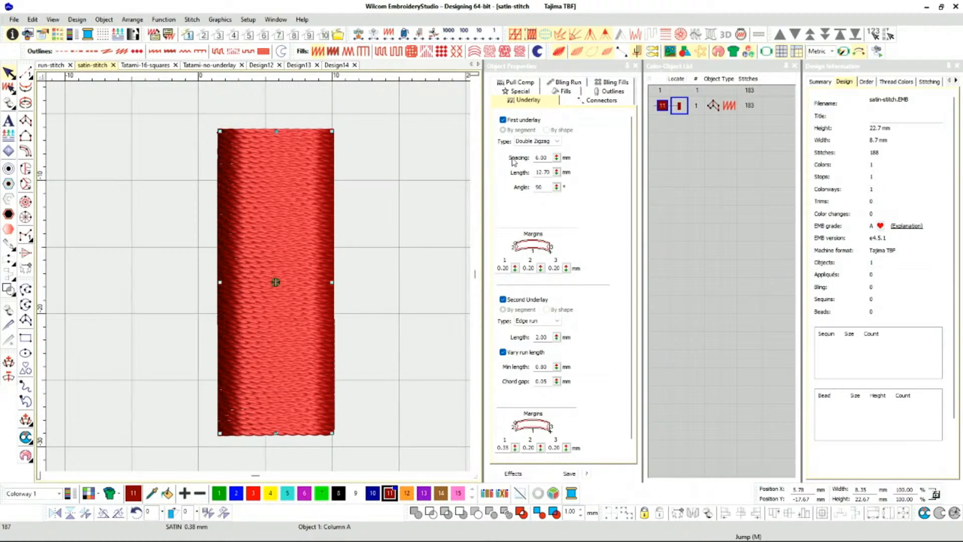
Undo the spacing change on the first underlay and turn off TrueView to show the column as plain stitch lines.
key(ctrl+z)
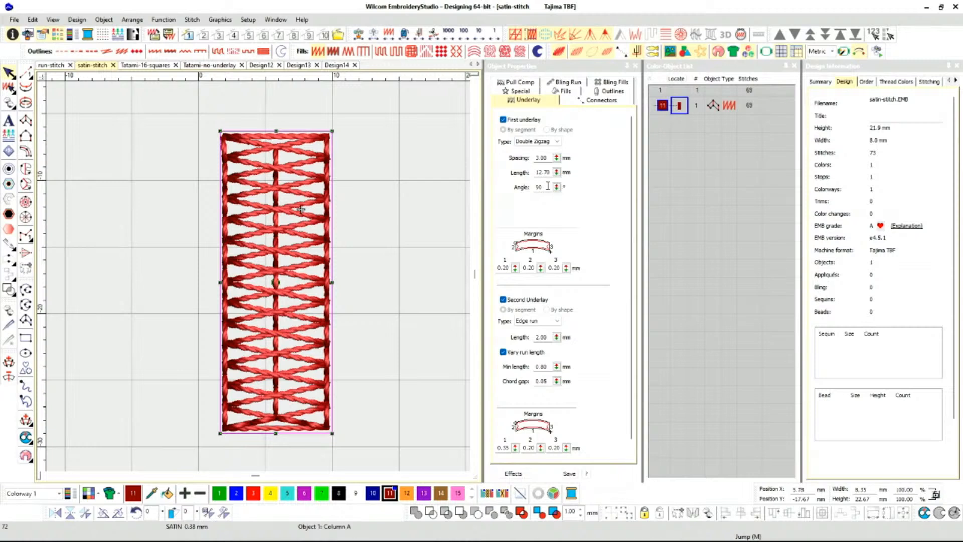
drag(557, 158, 557, 160)
key(ctrl+z)
key(t)
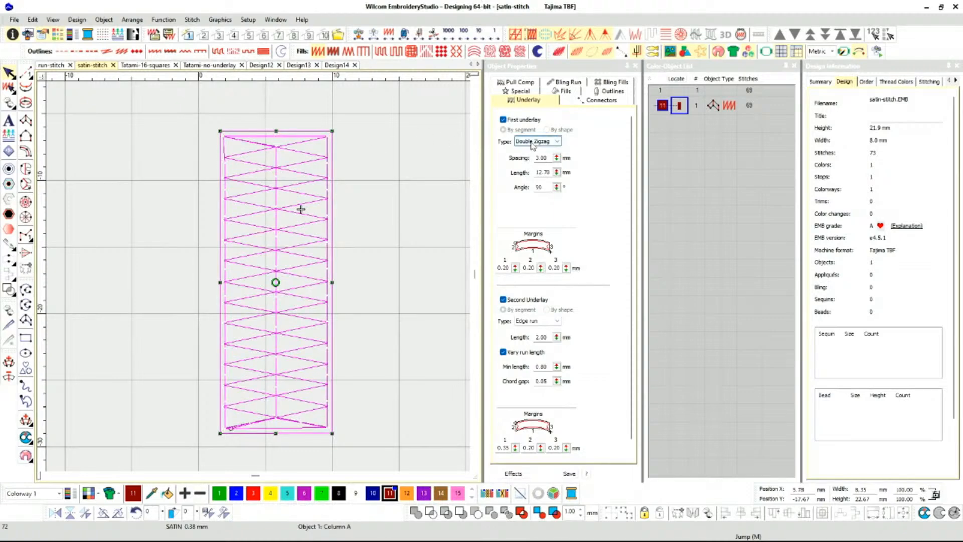
scroll(322, 192, up, 3)
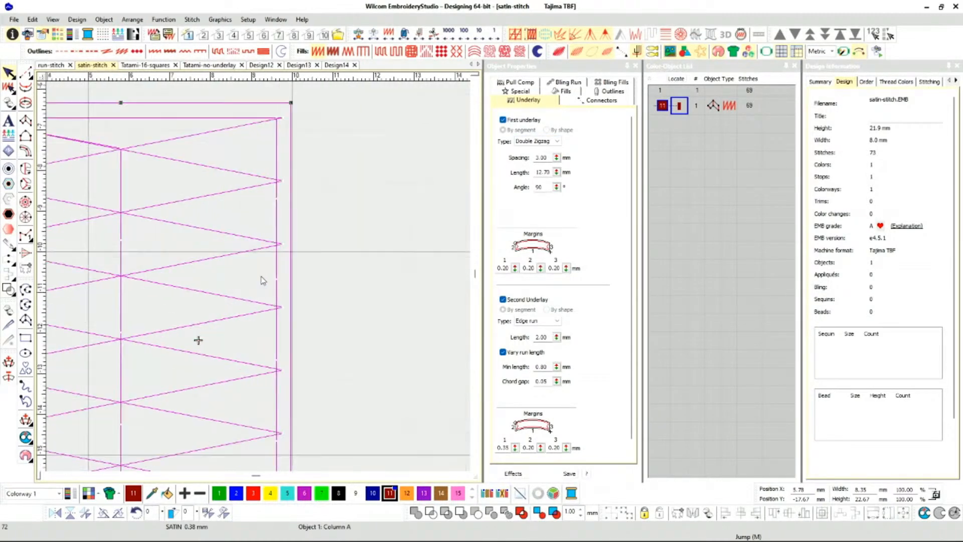
scroll(275, 286, down, 3)
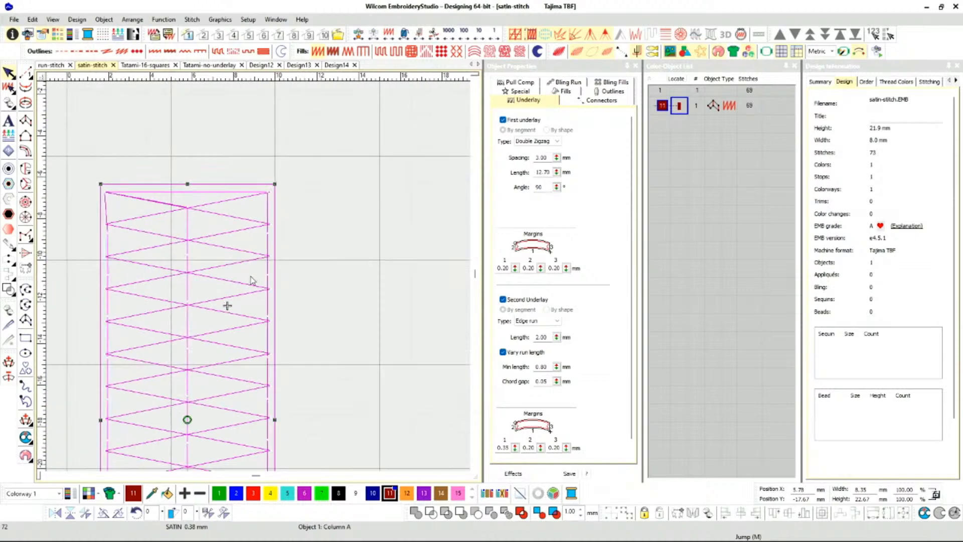
key(t)
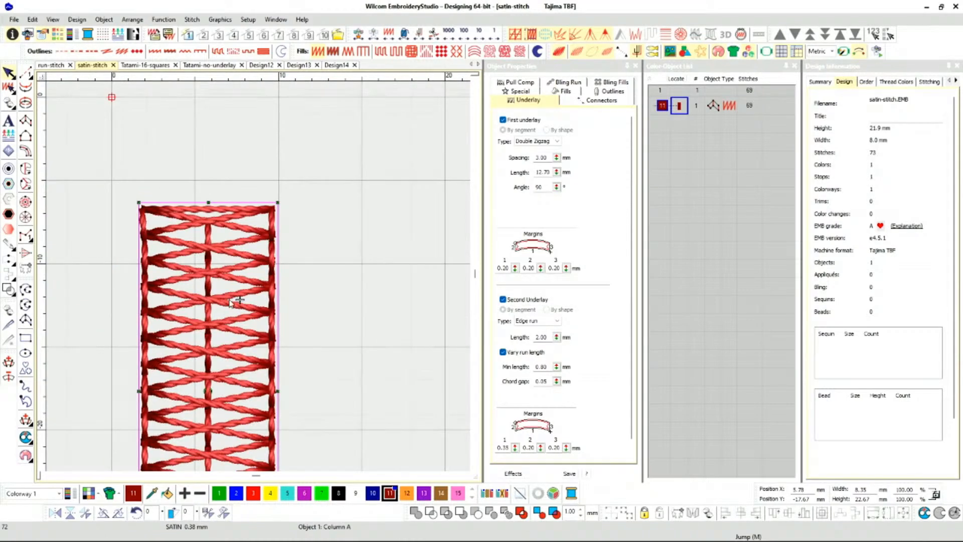
key(t)
scroll(236, 301, up, 1)
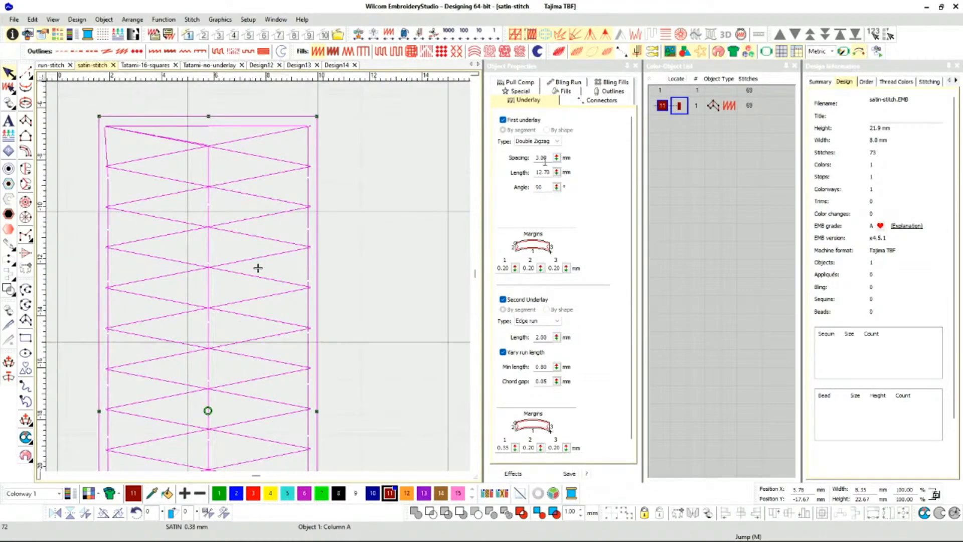
Measure the distance between alternate zigzag points along the column's right edge, then reselect the column.
scroll(260, 281, up, 1)
key(m)
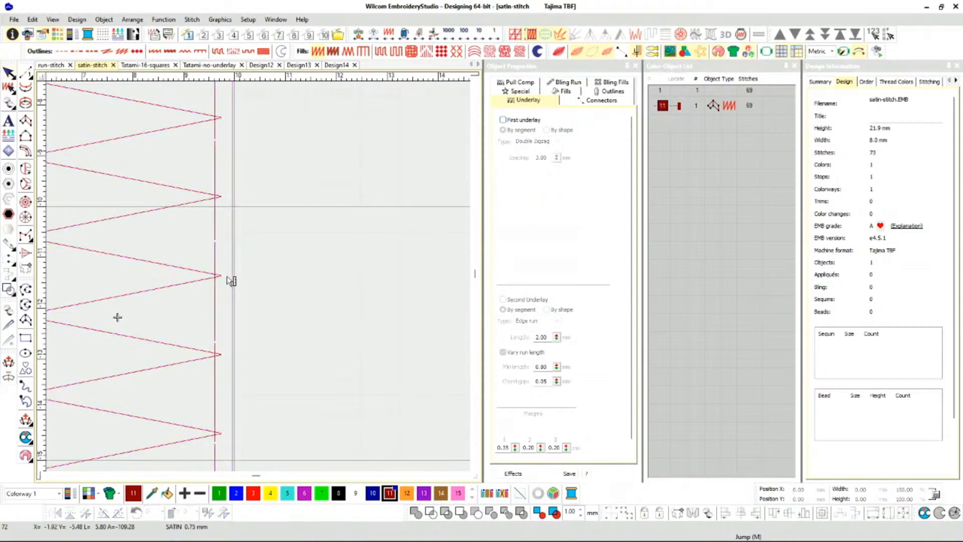
scroll(228, 253, up, 1)
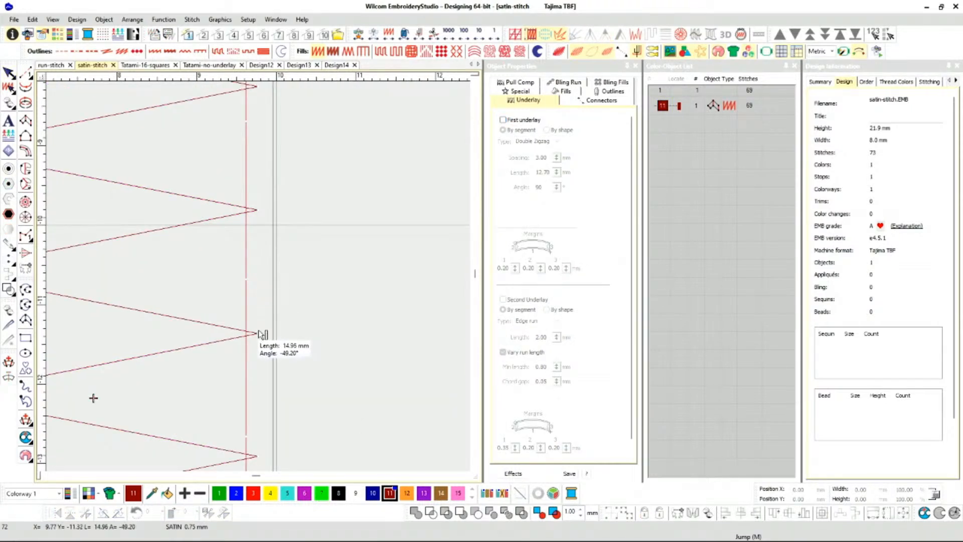
drag(258, 333, 258, 176)
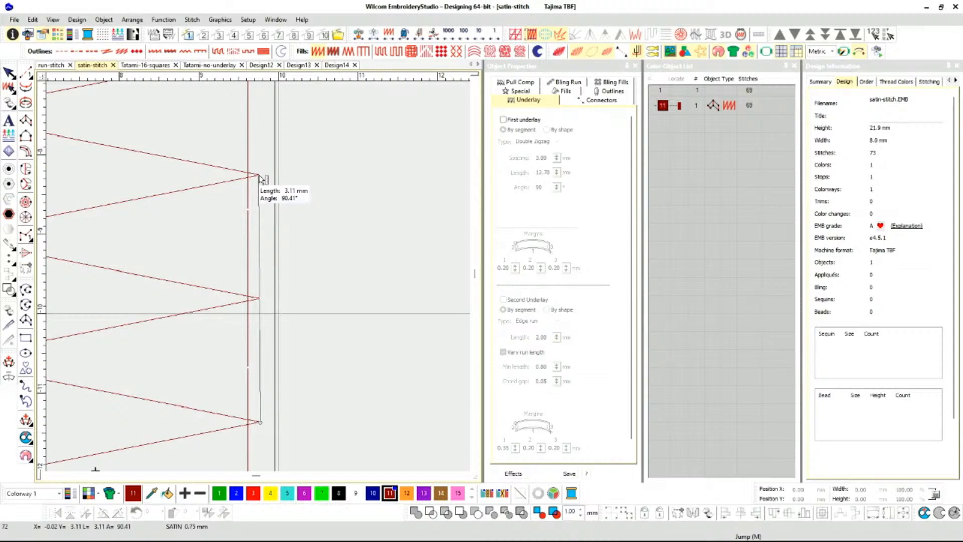
scroll(259, 176, down, 5)
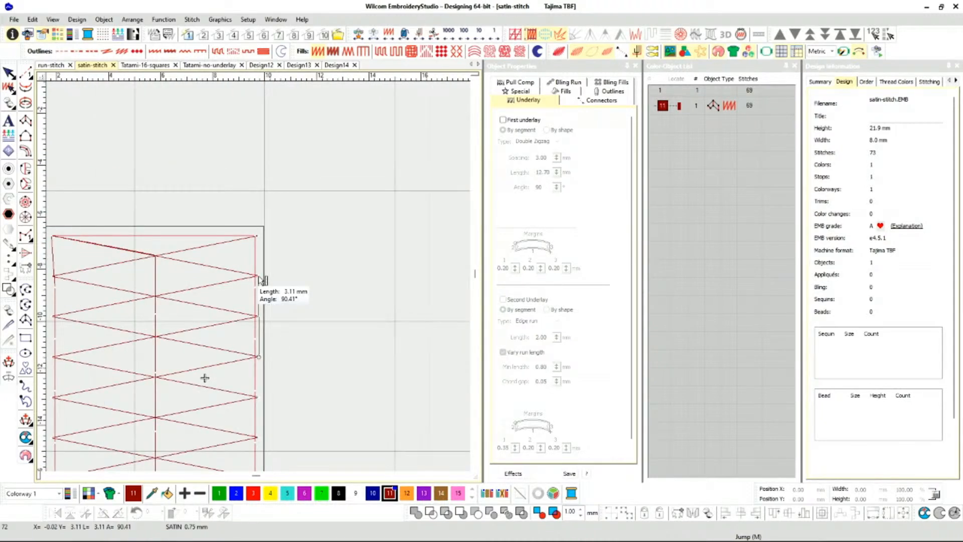
scroll(260, 280, up, 5)
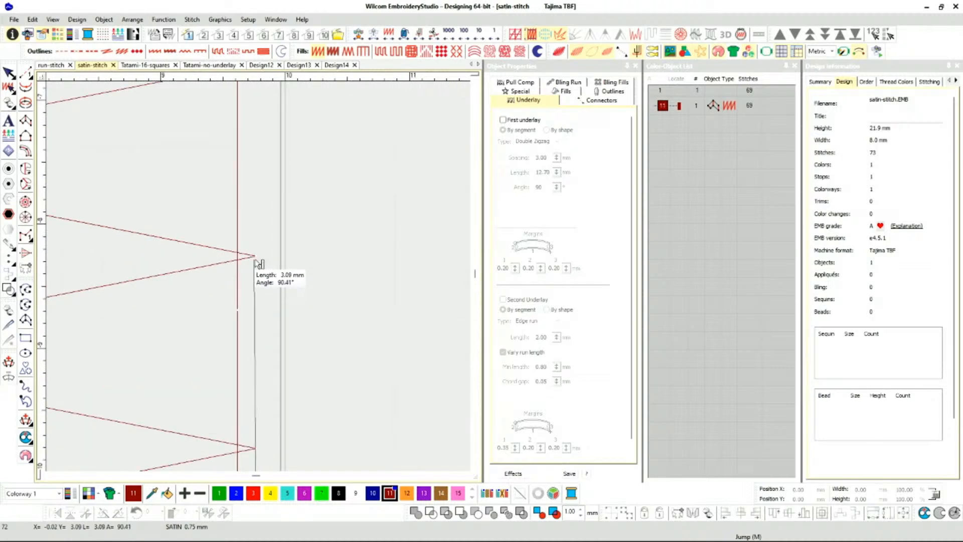
scroll(257, 259, down, 1)
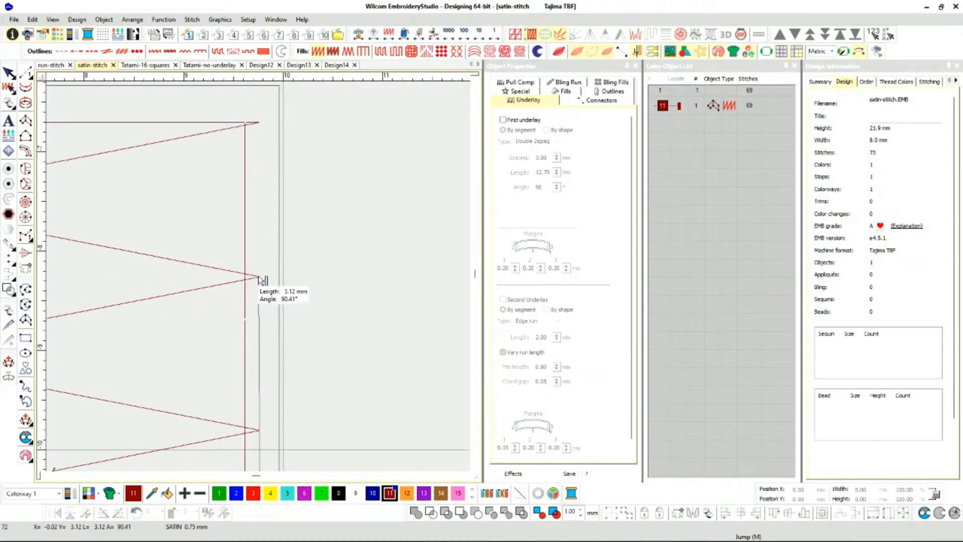
scroll(260, 300, down, 2)
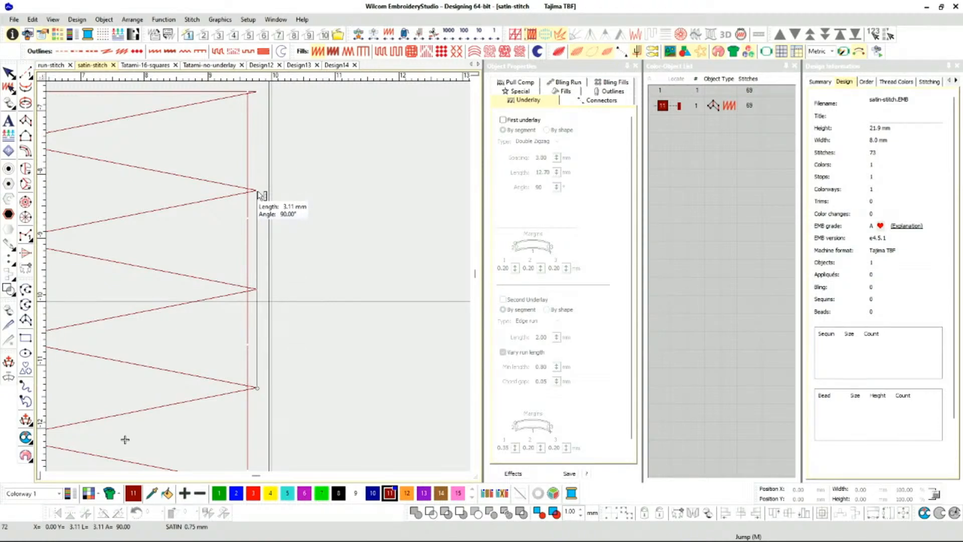
key(Escape)
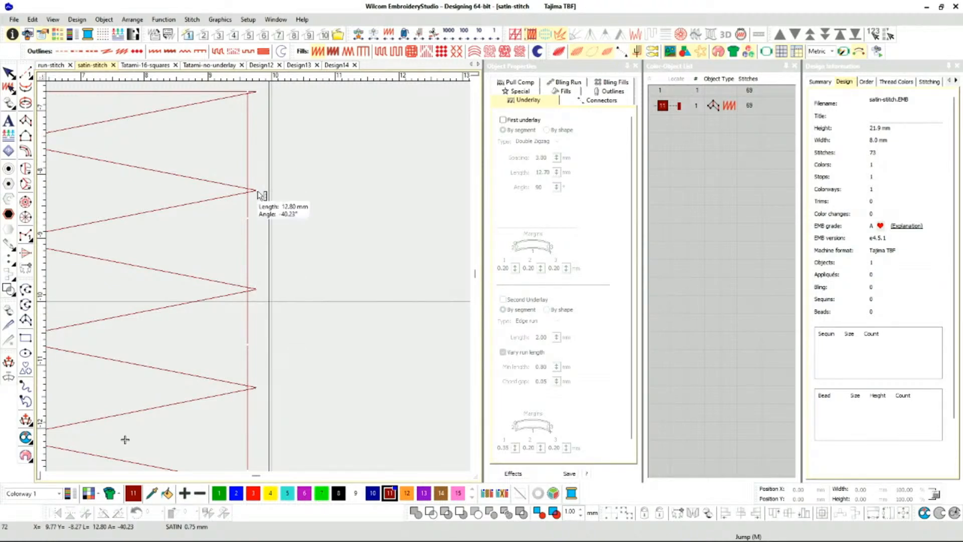
key(Escape)
click(677, 107)
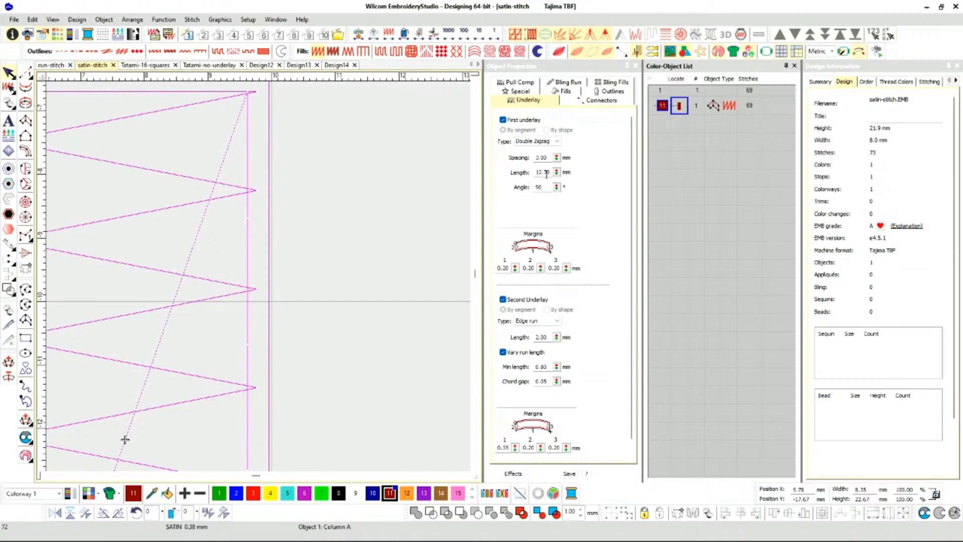
Measure the length of one zigzag stitch across the column from its left point to its right point.
scroll(280, 296, down, 3)
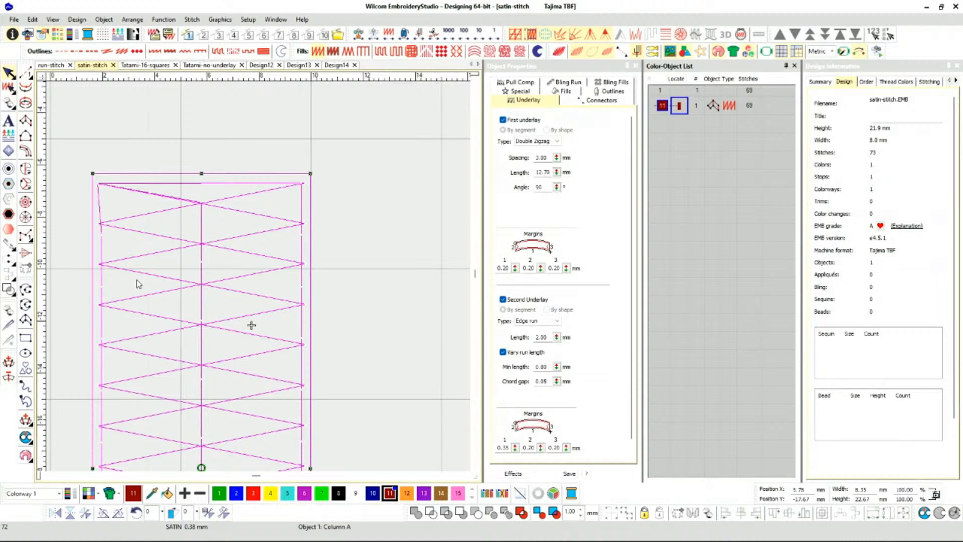
key(m)
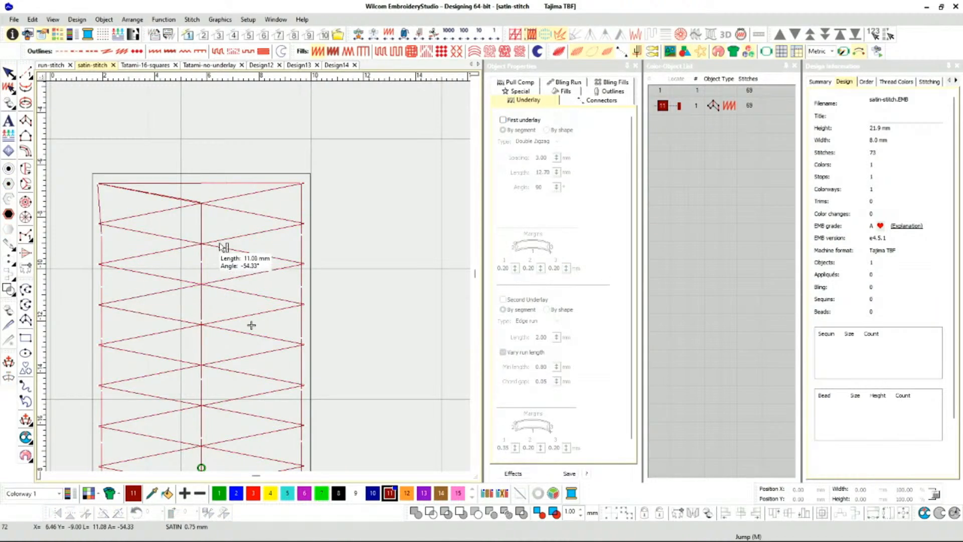
key(Escape)
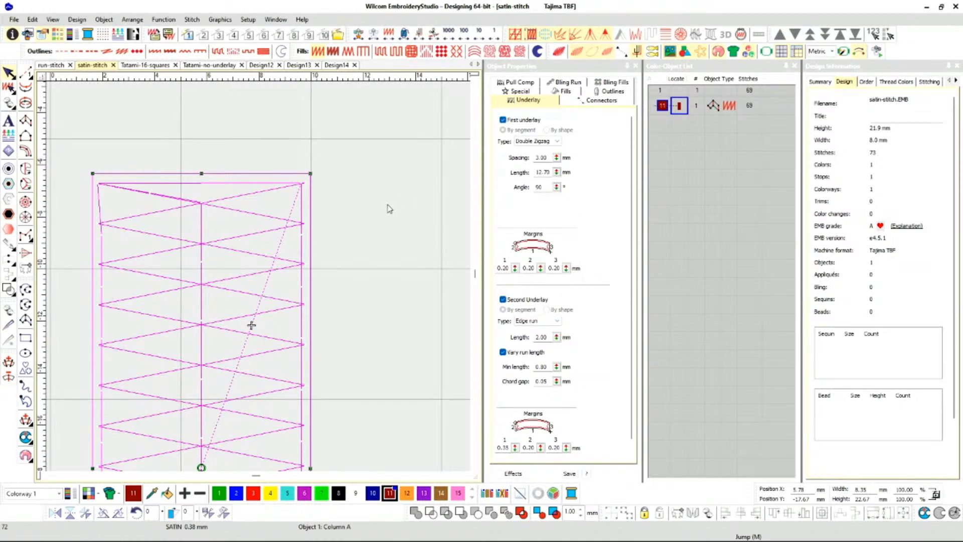
key(m)
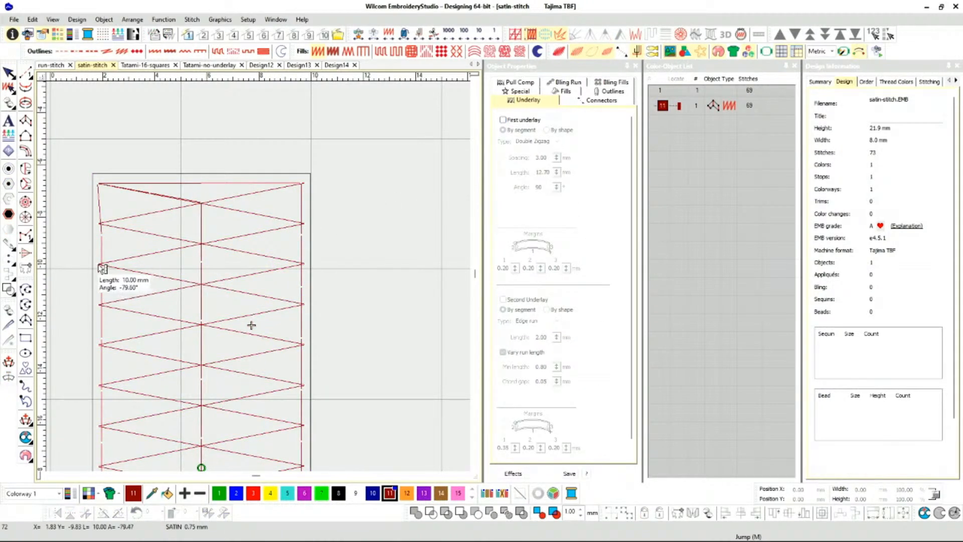
mouse_move(97, 264)
mouse_down()
mouse_move(301, 228)
mouse_move(310, 217)
mouse_up()
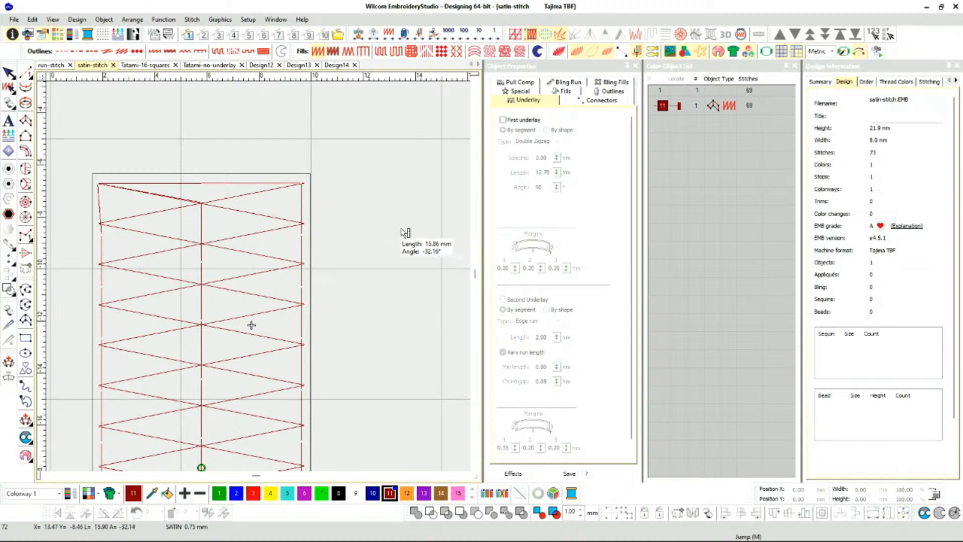
key(Escape)
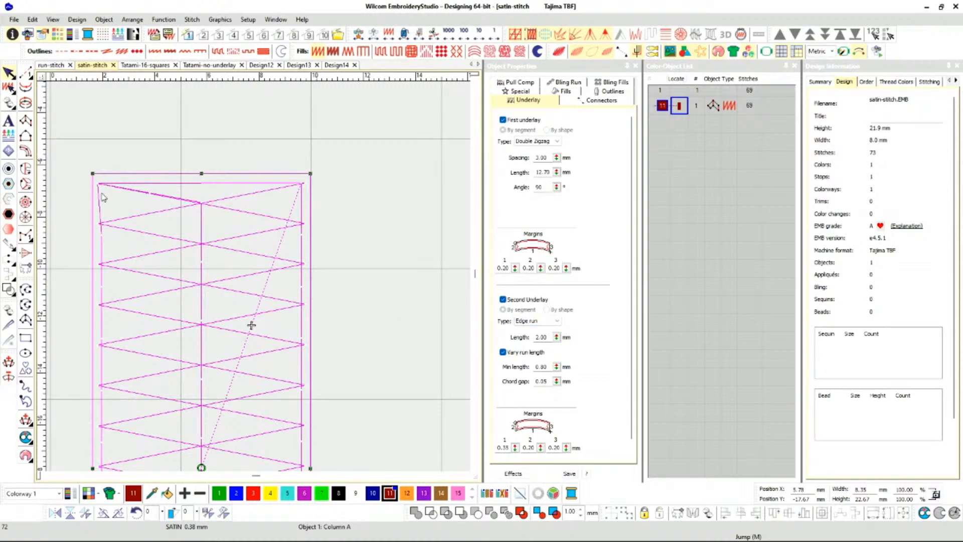
Try a 60° angle on the column's Double Zigzag first underlay and undo it.
scroll(273, 280, up, 3)
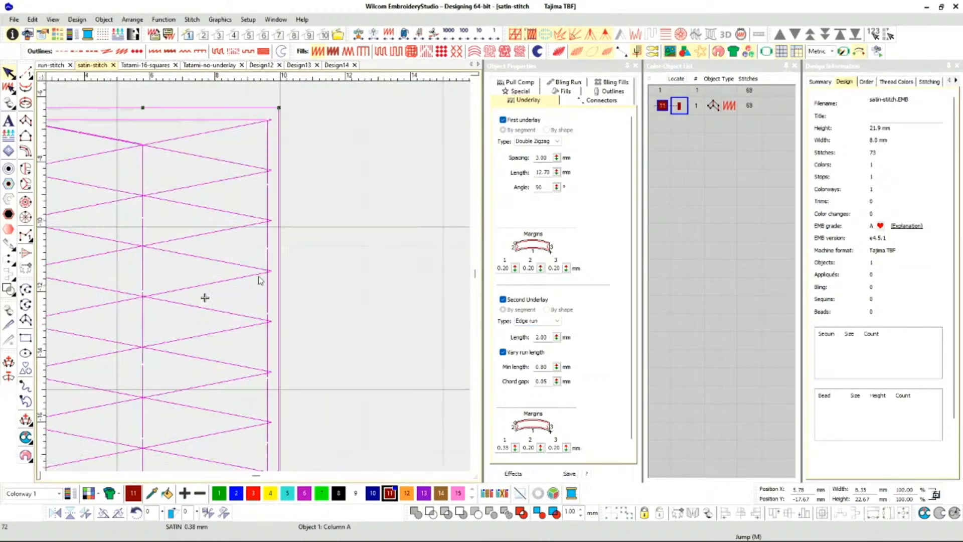
scroll(276, 277, up, 2)
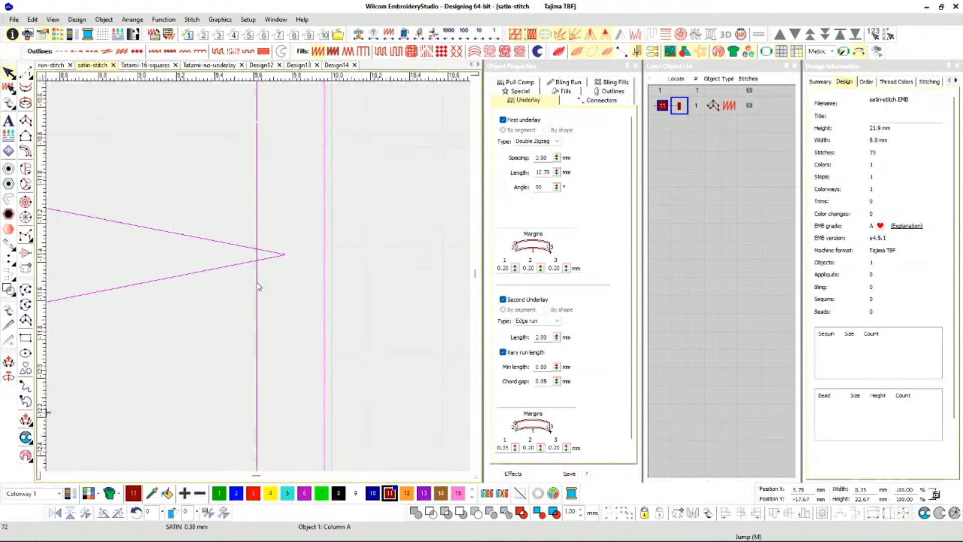
scroll(259, 280, down, 5)
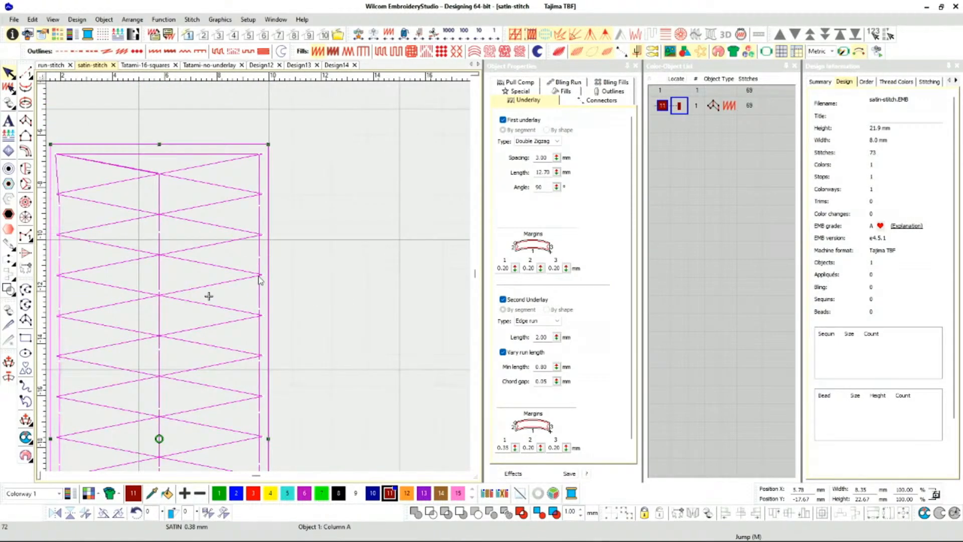
scroll(260, 279, down, 1)
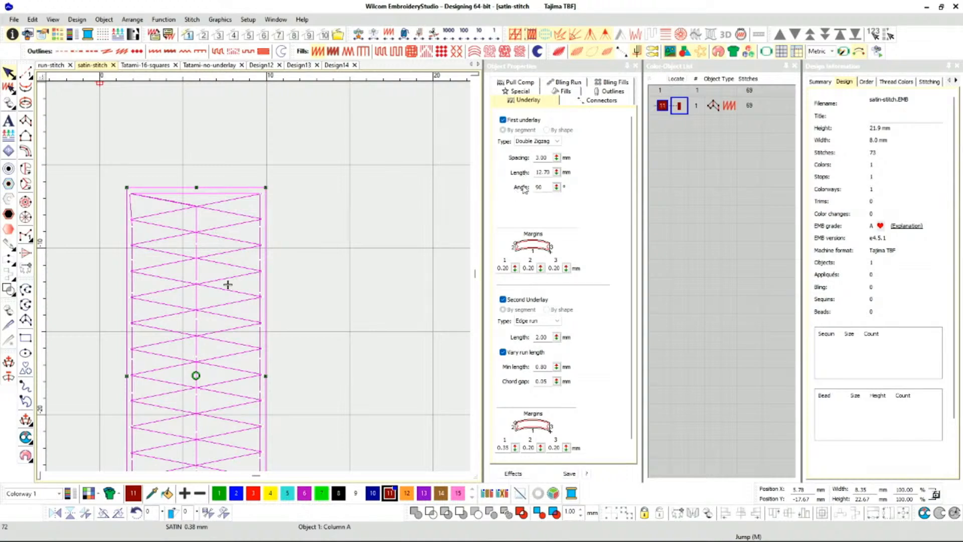
double_click(548, 187)
text(60)
key(Return)
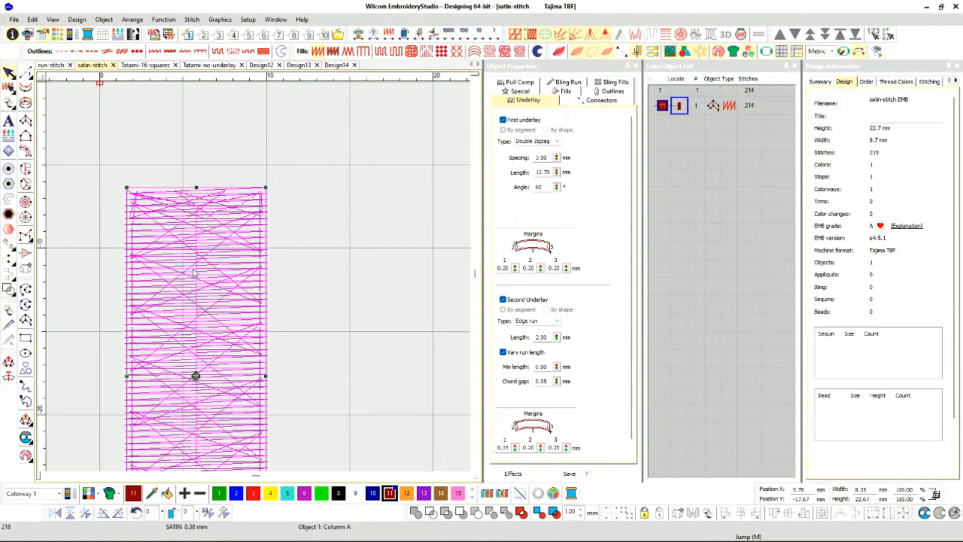
scroll(222, 251, up, 4)
scroll(240, 280, down, 3)
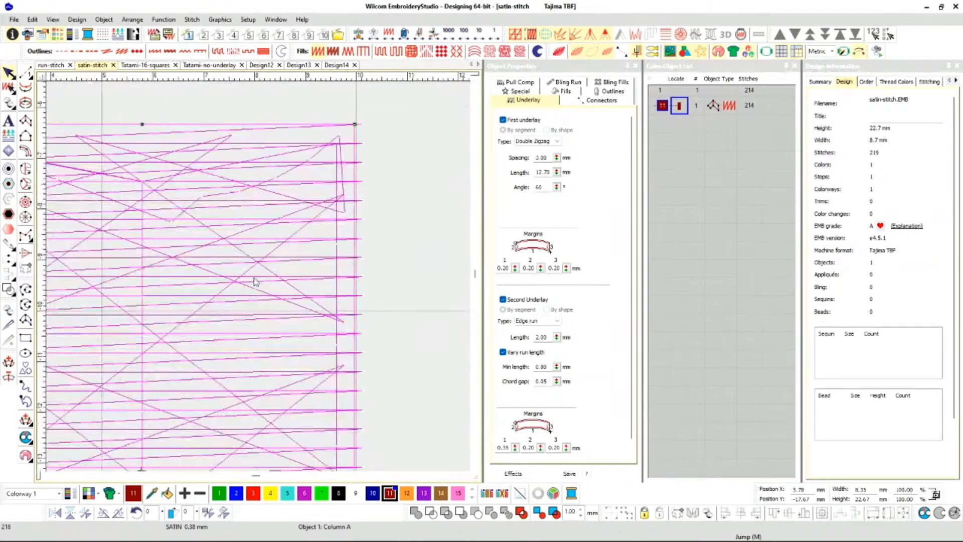
scroll(202, 294, down, 1)
scroll(257, 277, up, 1)
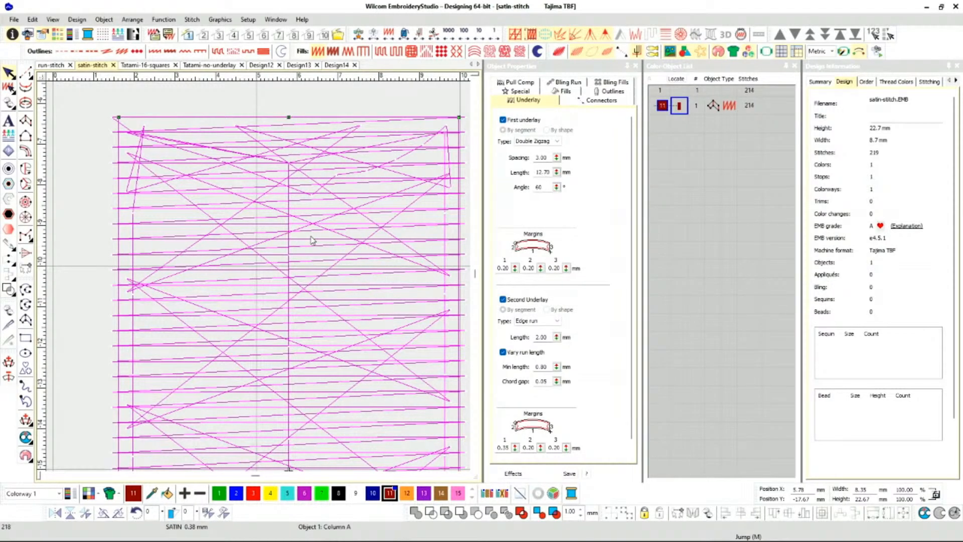
key(ctrl+z)
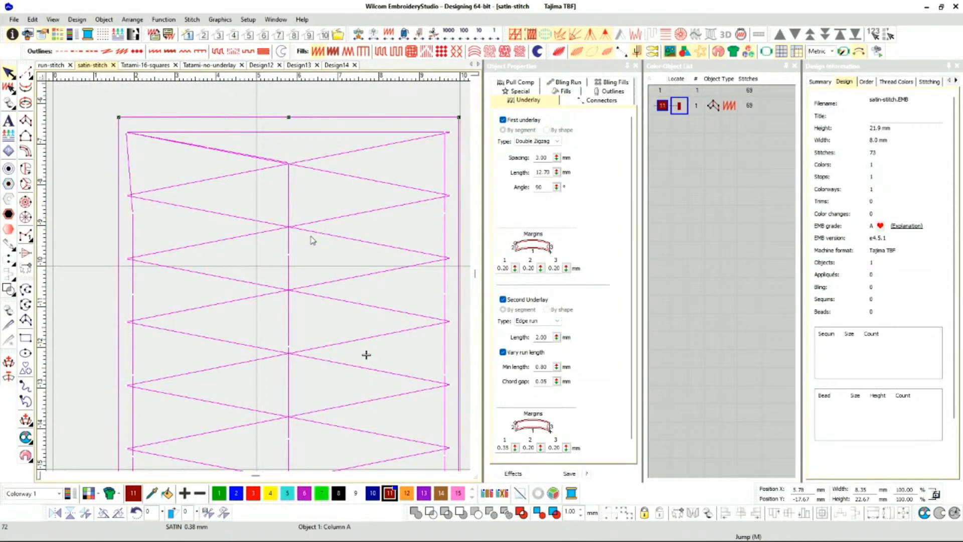
scroll(309, 250, down, 4)
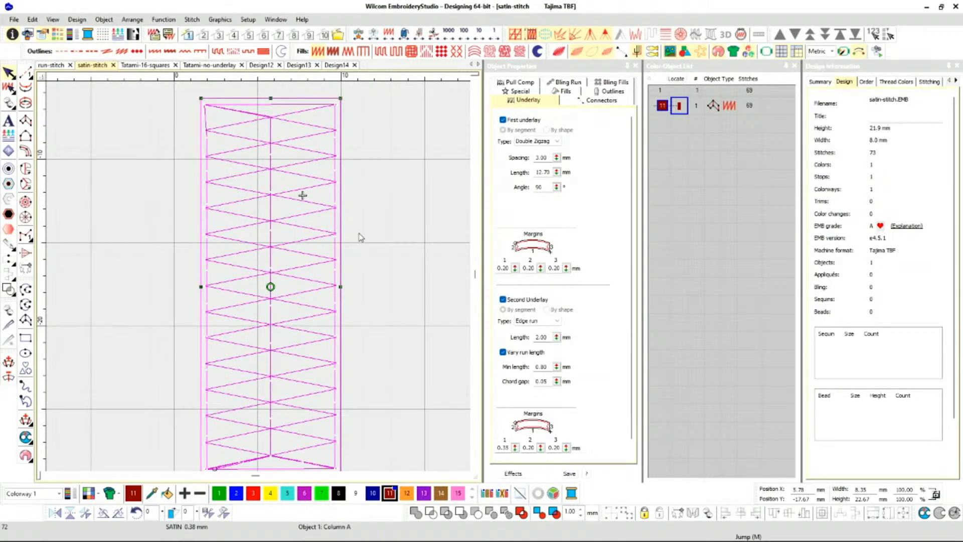
scroll(350, 237, down, 1)
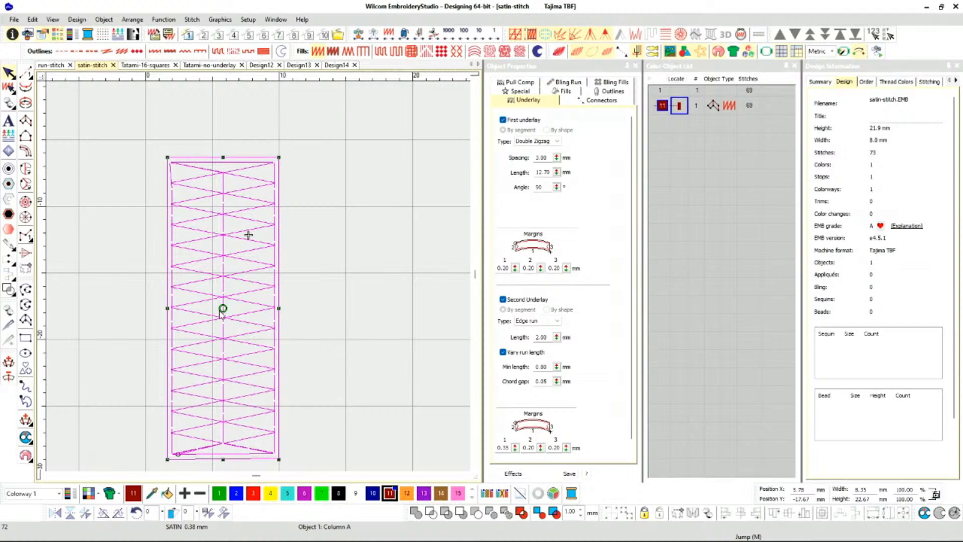
scroll(254, 280, down, 1)
scroll(259, 279, up, 1)
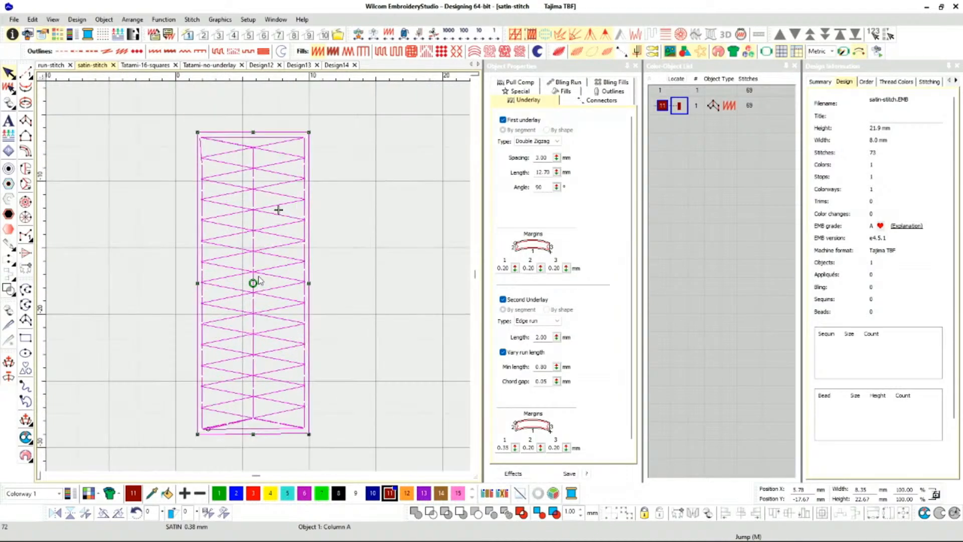
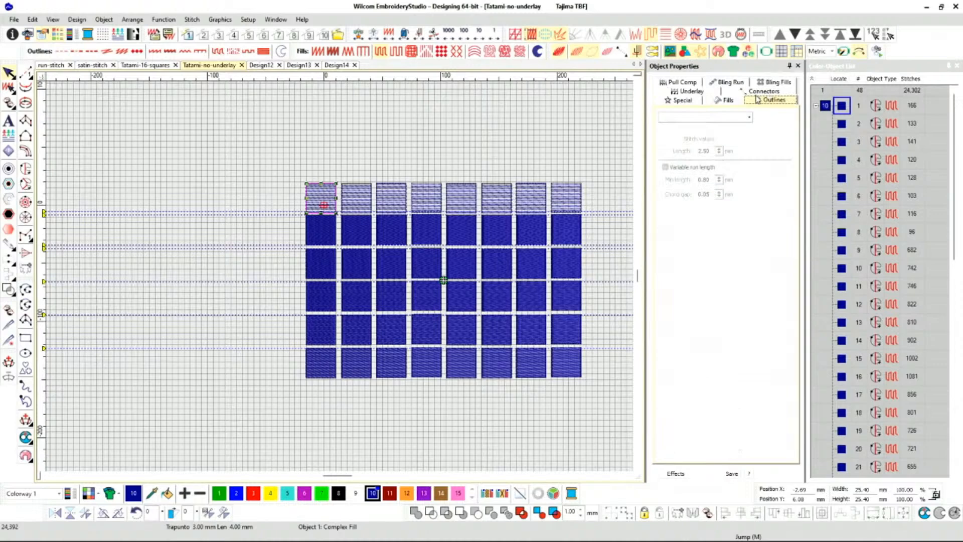
Show the Tatami fill settings of the top row's first square and examine its stitch lines up close.
click(696, 102)
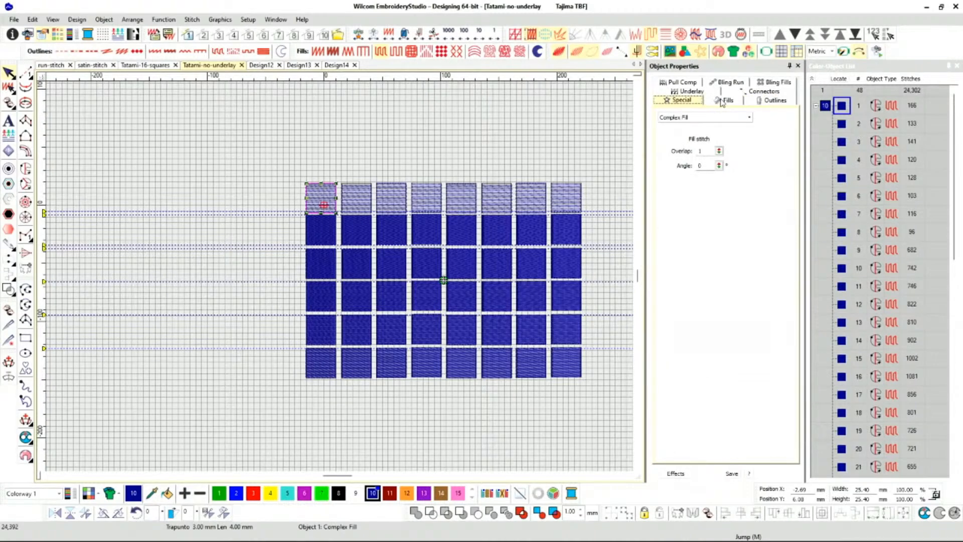
click(722, 101)
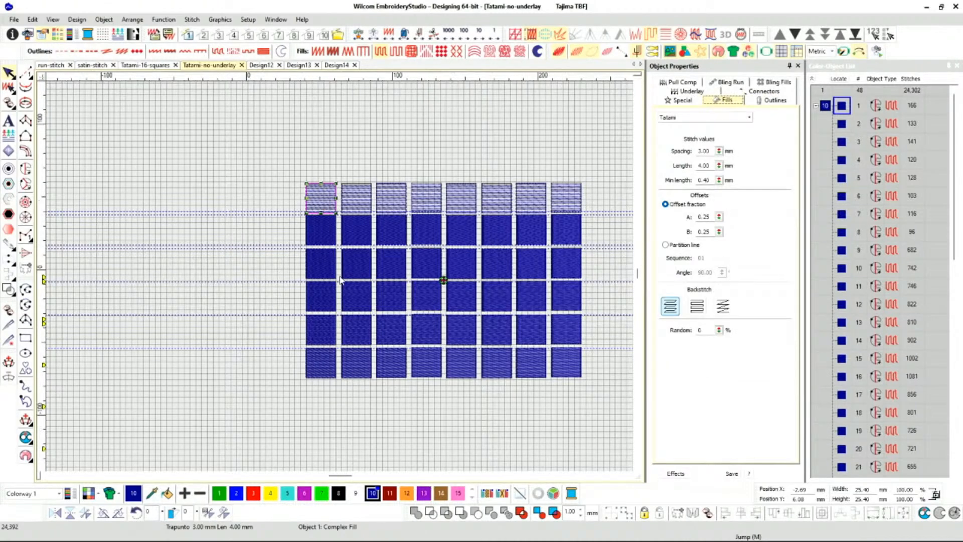
scroll(339, 281, up, 2)
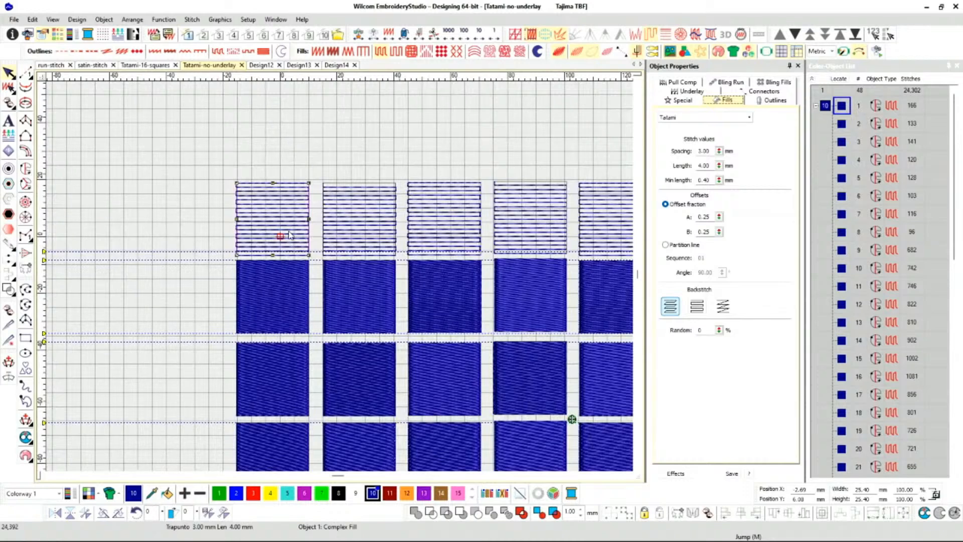
scroll(290, 238, up, 2)
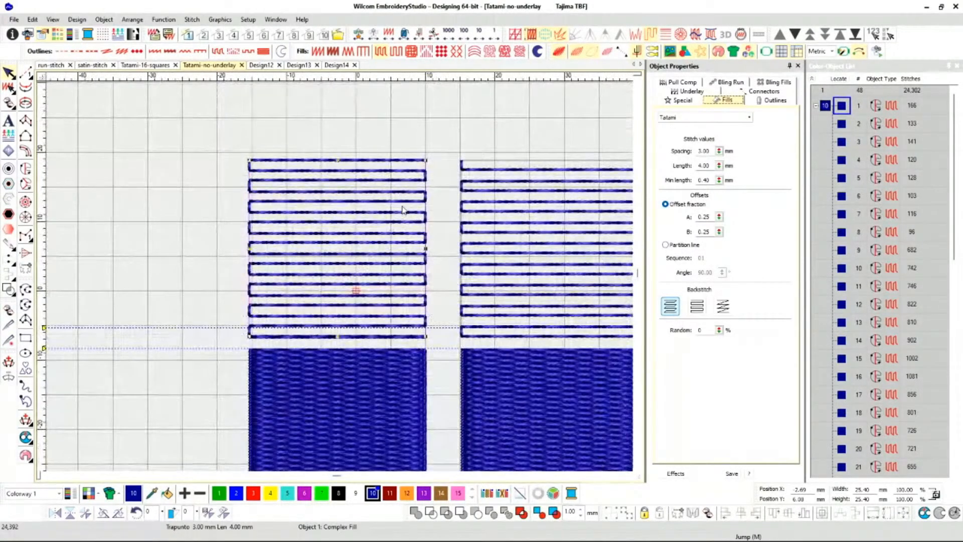
Compare the stitch lines and Tatami stitch length settings of the first two squares in the top row.
click(582, 216)
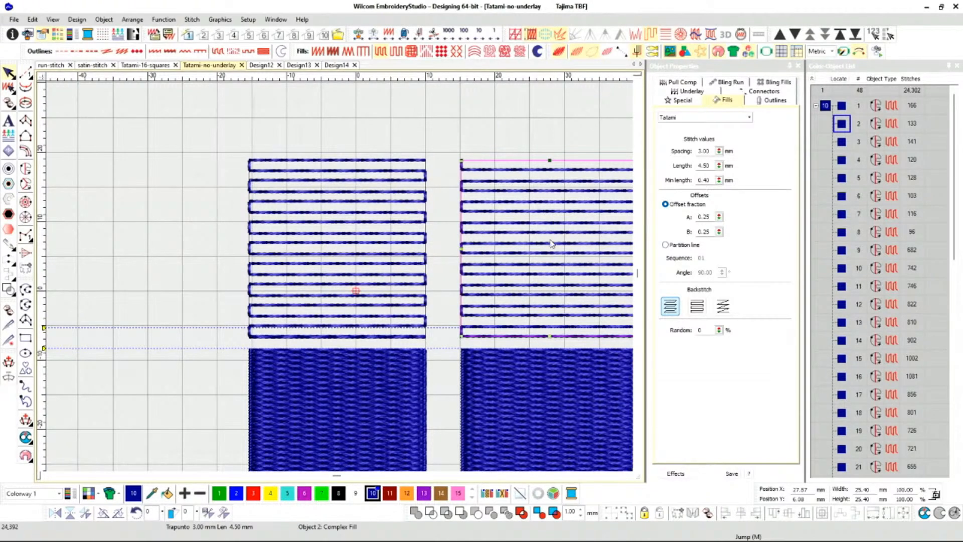
click(523, 392)
click(537, 174)
key(shift+z)
scroll(340, 280, up, 2)
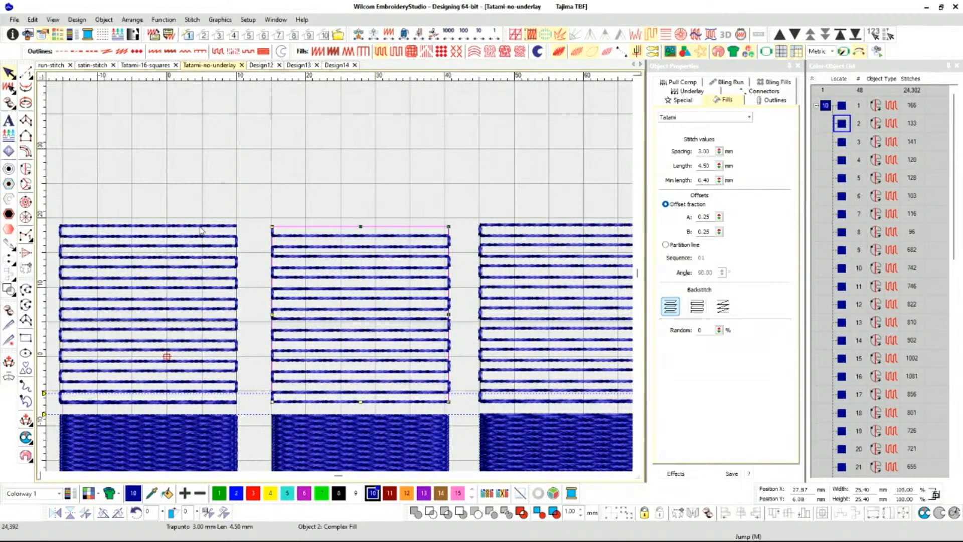
click(188, 241)
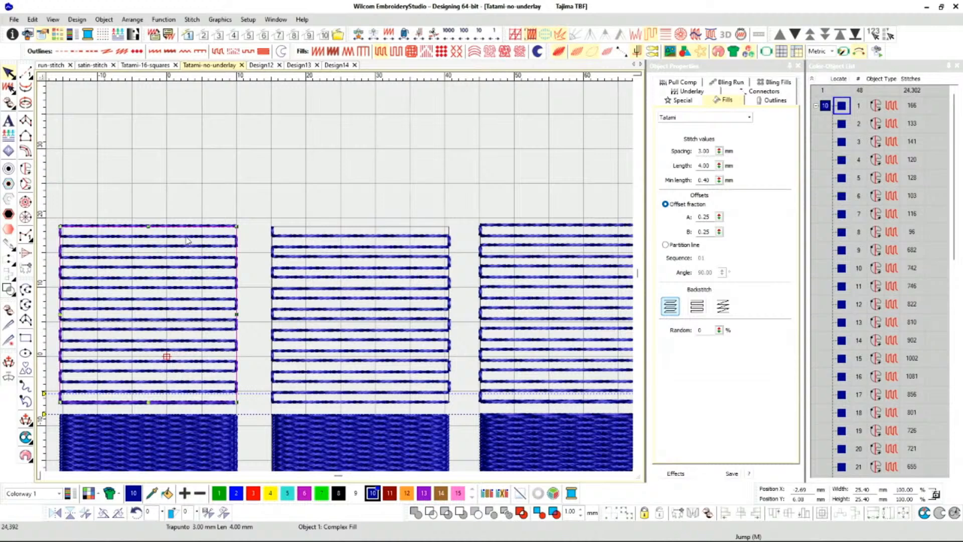
click(323, 239)
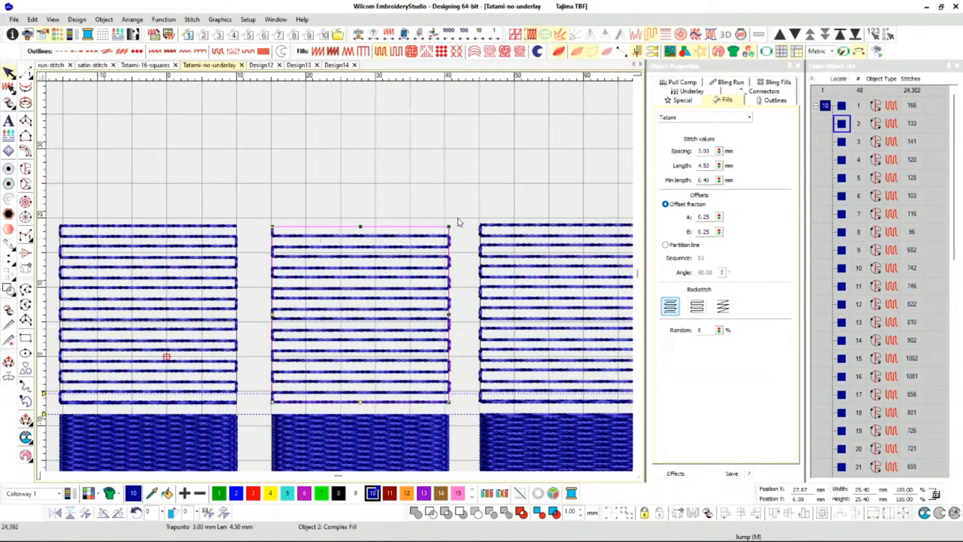
Inspect the Tatami stitch length of the top row's squares one by one, from the first to the seventh.
scroll(341, 280, down, 3)
scroll(341, 281, down, 2)
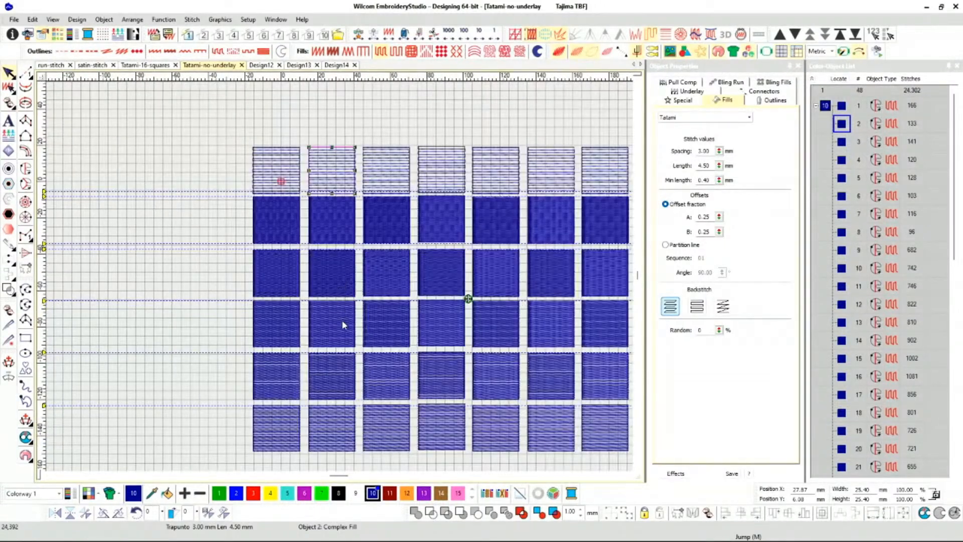
click(274, 160)
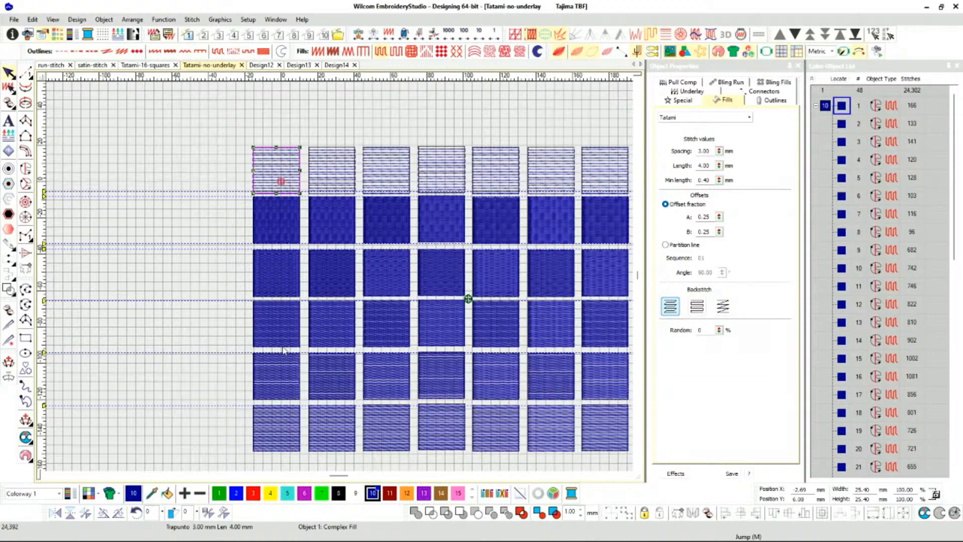
click(334, 186)
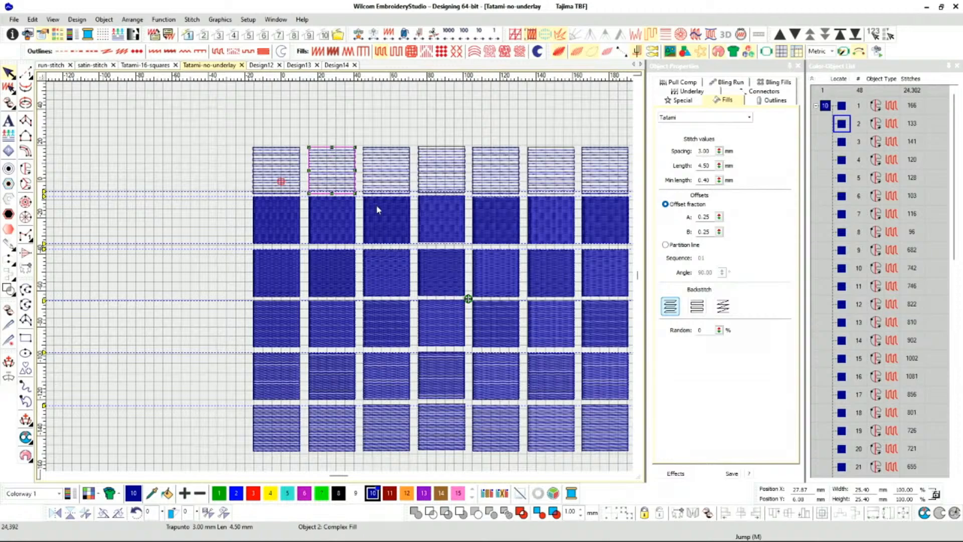
click(389, 182)
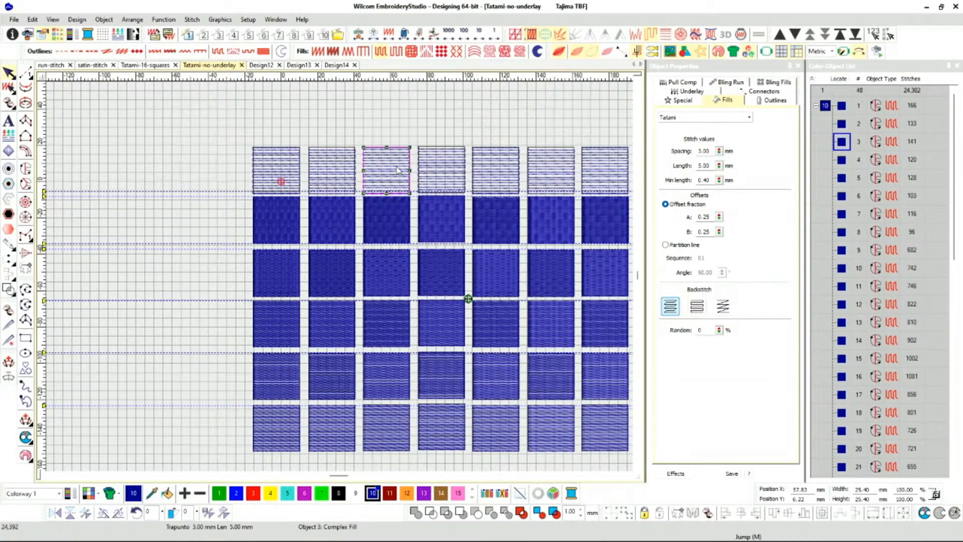
click(434, 176)
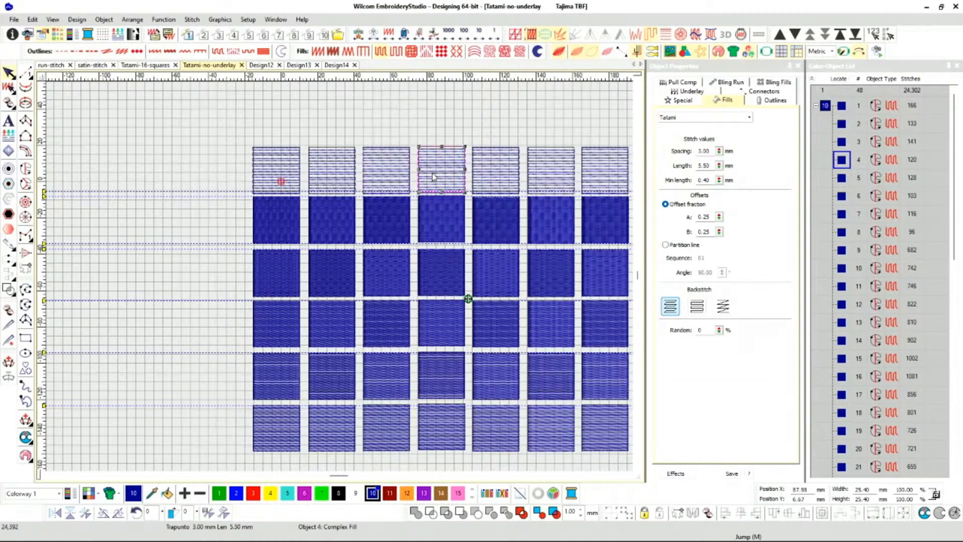
click(507, 178)
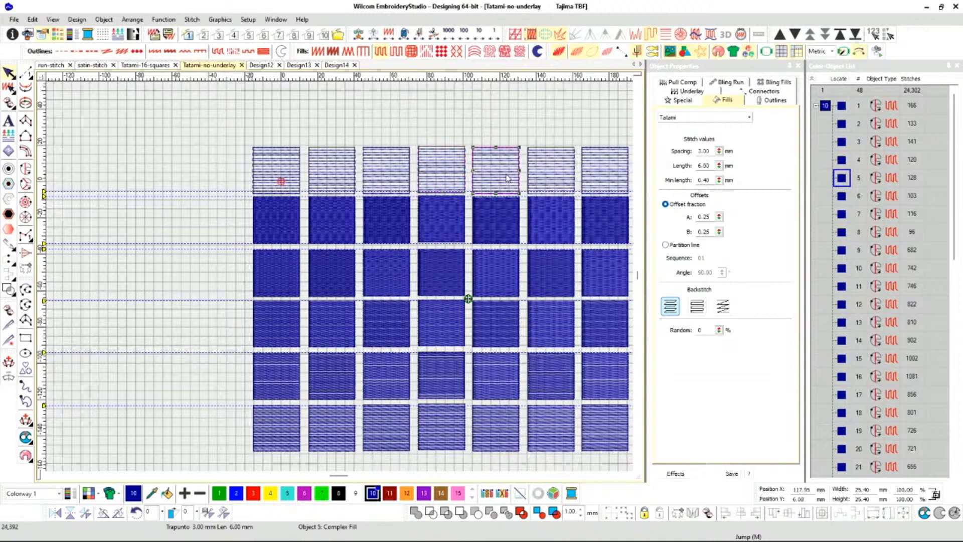
click(558, 180)
click(599, 185)
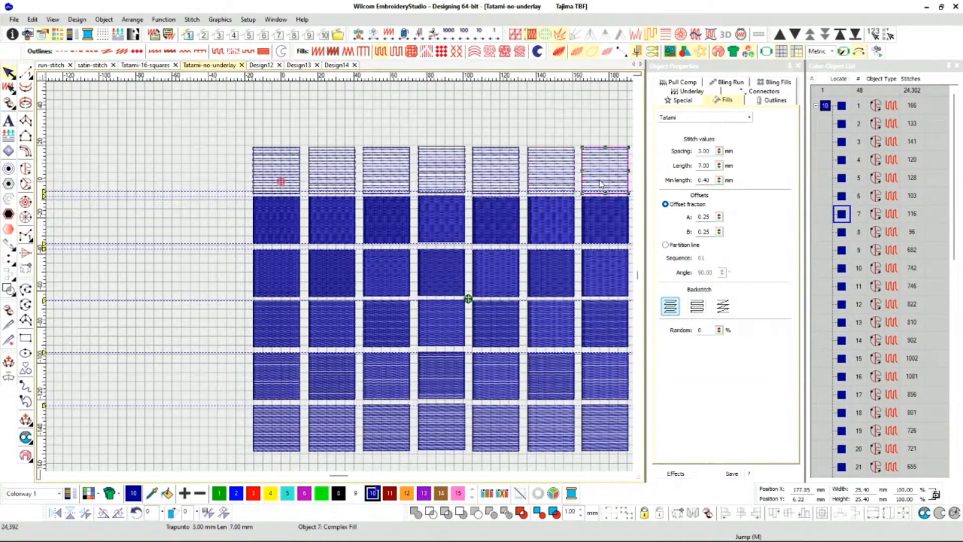
Check how the Tatami spacing changes from row to row down the last column of squares.
scroll(599, 185, down, 1)
click(388, 274)
click(386, 310)
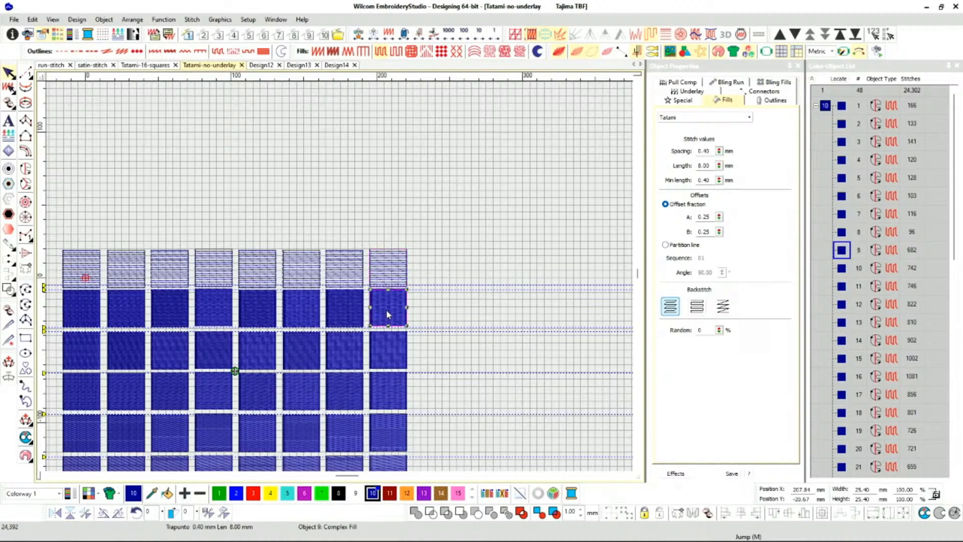
click(392, 352)
click(389, 392)
click(390, 432)
scroll(386, 410, down, 2)
scroll(211, 243, up, 2)
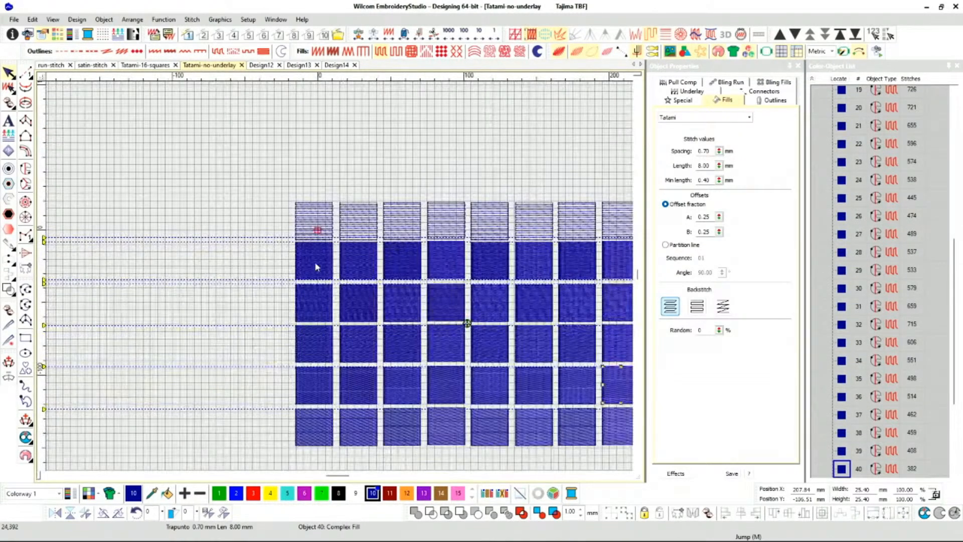
Examine the Tatami spacing, length and stitch texture of the second row's first square.
click(311, 259)
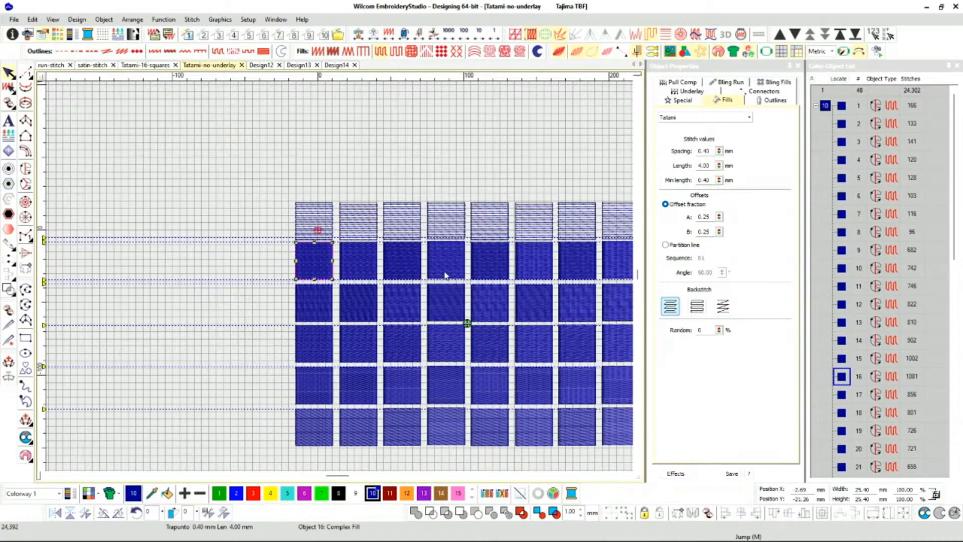
scroll(339, 275, up, 3)
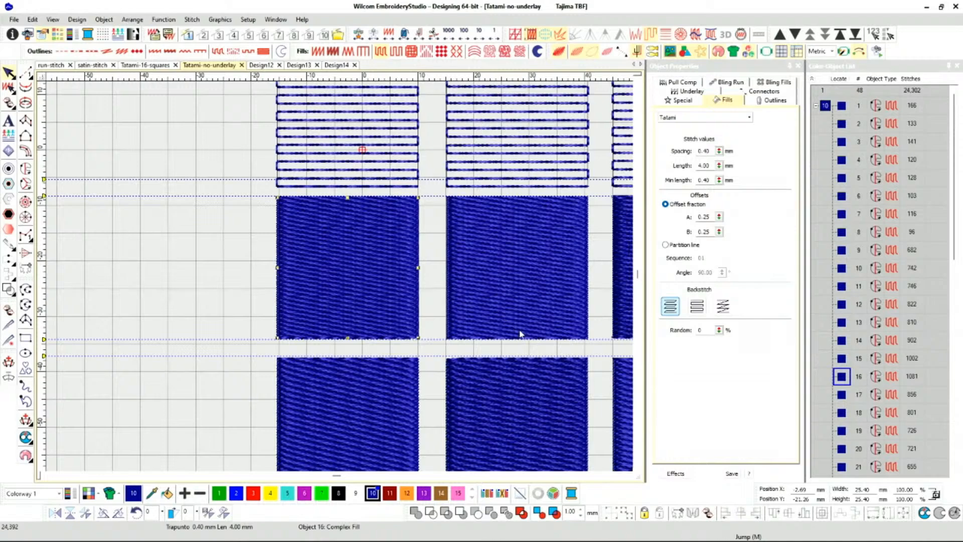
scroll(520, 333, down, 3)
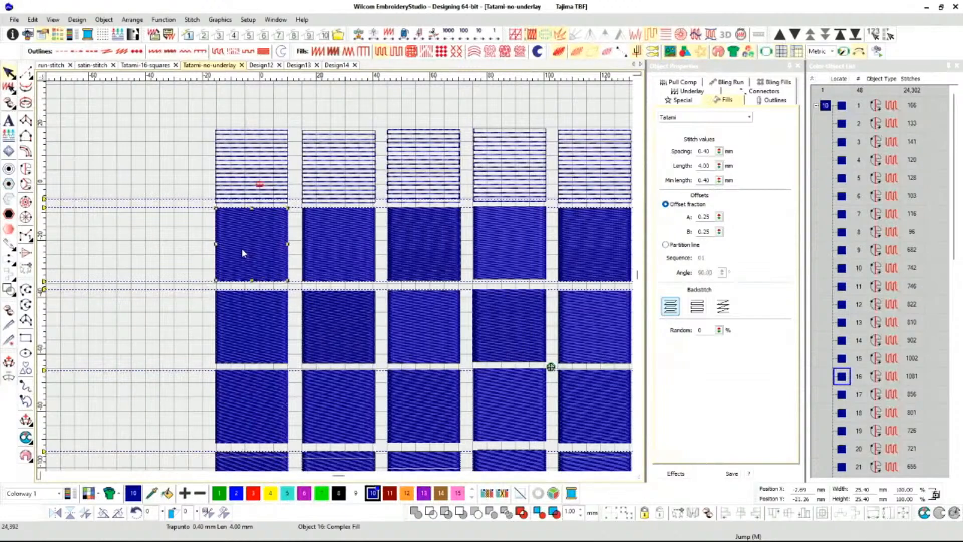
scroll(340, 280, down, 2)
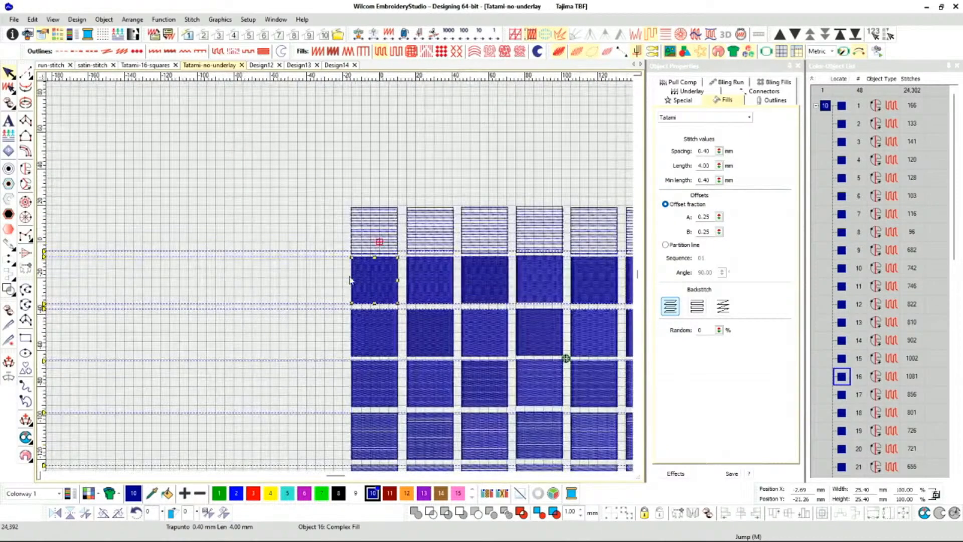
scroll(339, 276, down, 1)
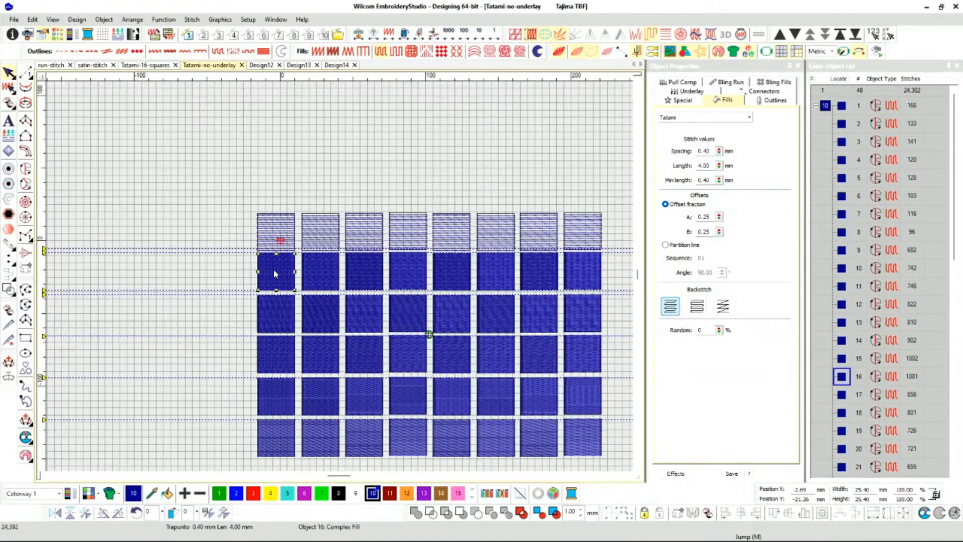
Inspect the Tatami stitch length of each remaining square across the second row.
click(330, 269)
click(373, 274)
click(424, 275)
click(451, 275)
click(505, 275)
click(541, 271)
click(590, 270)
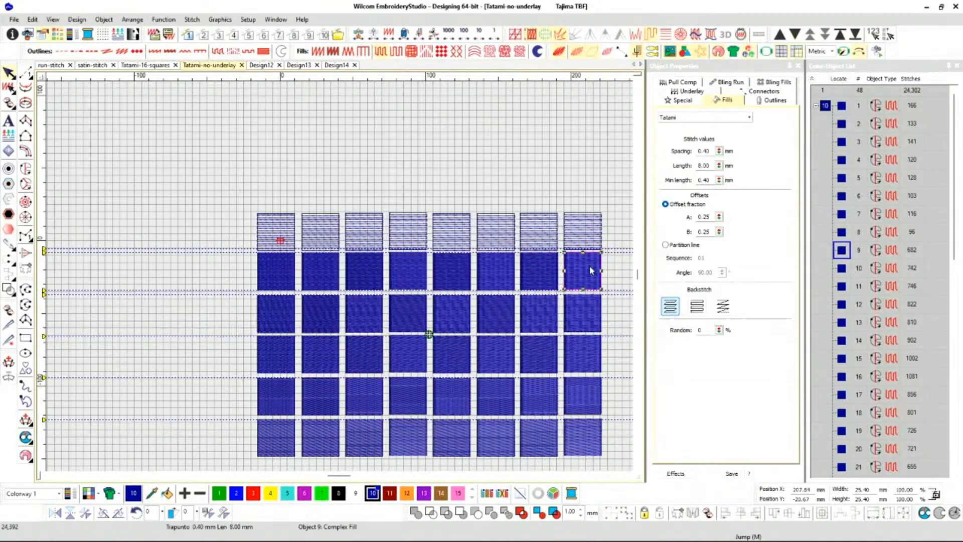
Check the Tatami spacing and length of the third row's first four squares and the bottom row's last square.
click(282, 310)
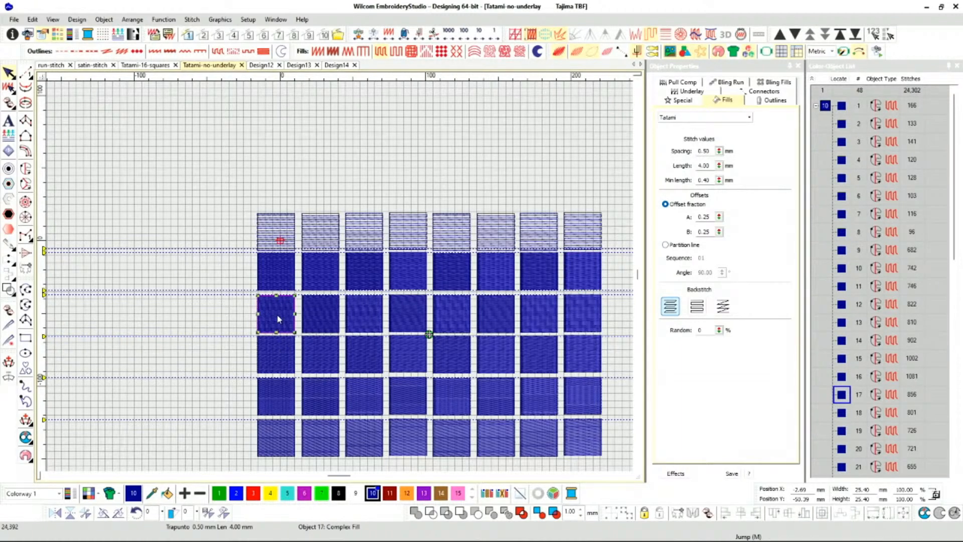
click(324, 315)
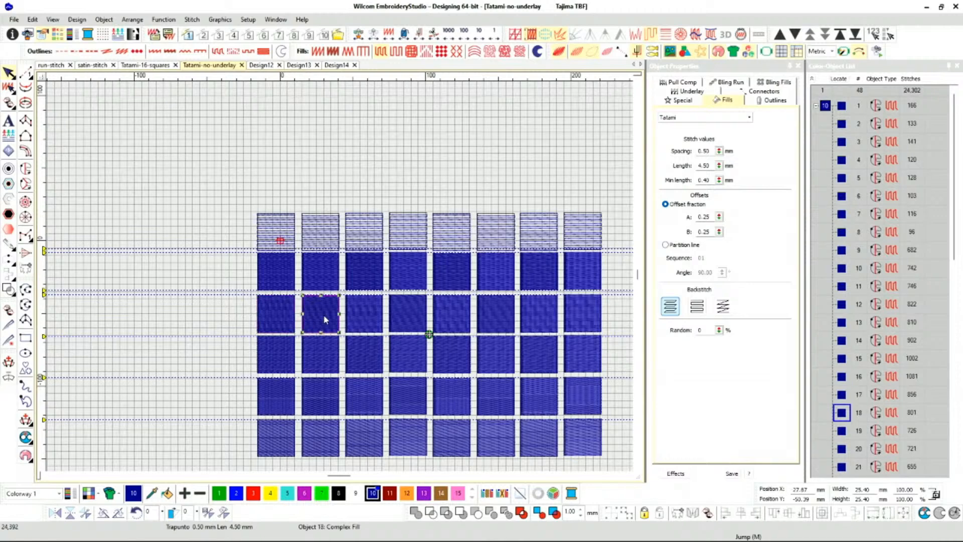
click(370, 320)
click(408, 317)
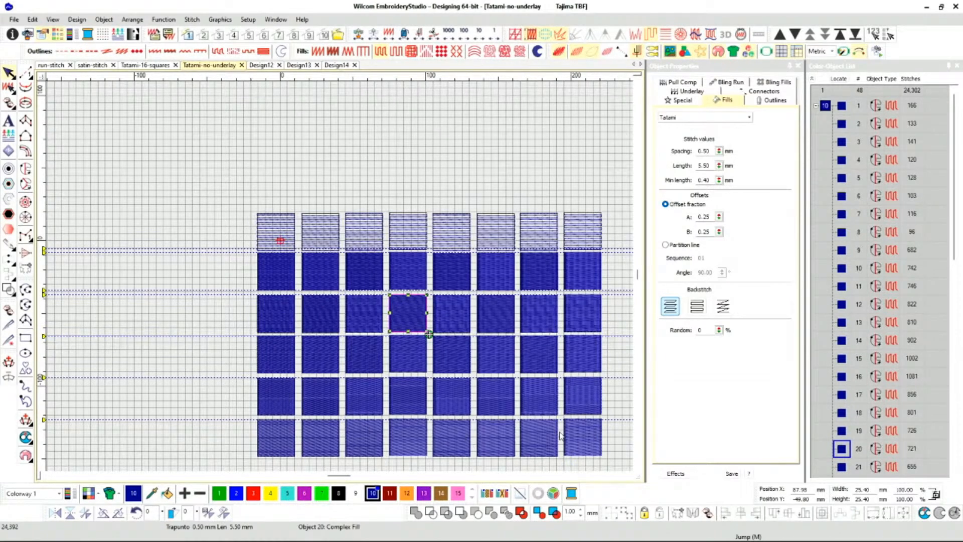
click(589, 443)
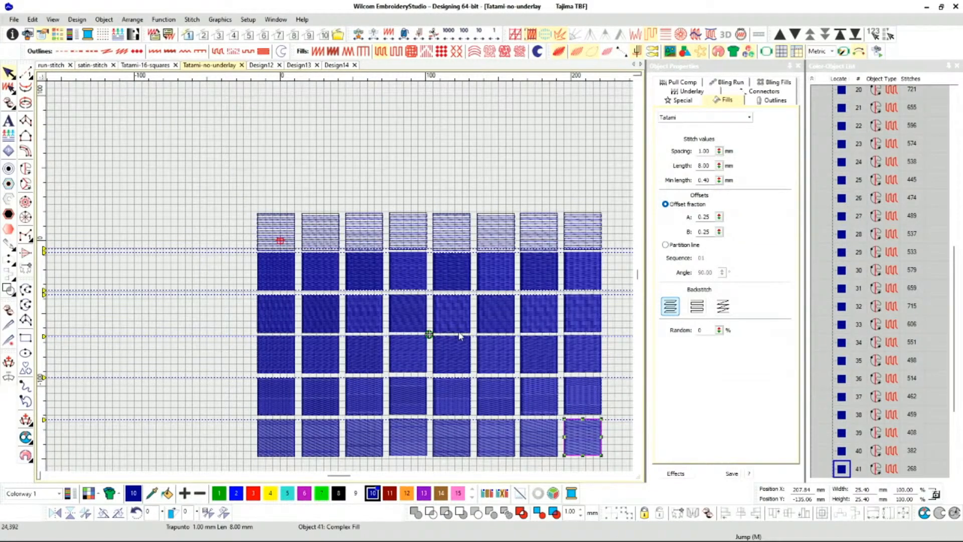
Compare the Tatami stitch lengths and stitch counts of the second row's first three squares.
scroll(503, 337, down, 1)
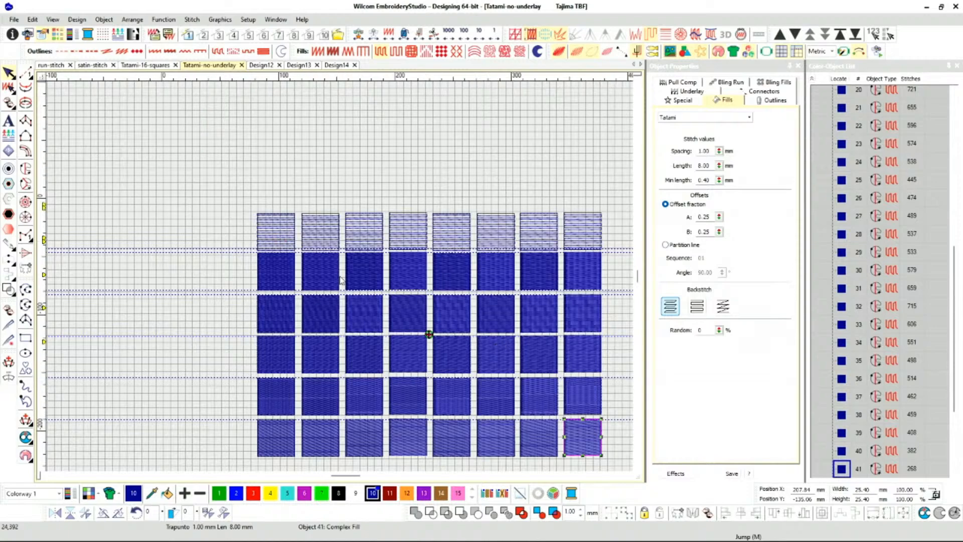
scroll(280, 261, up, 1)
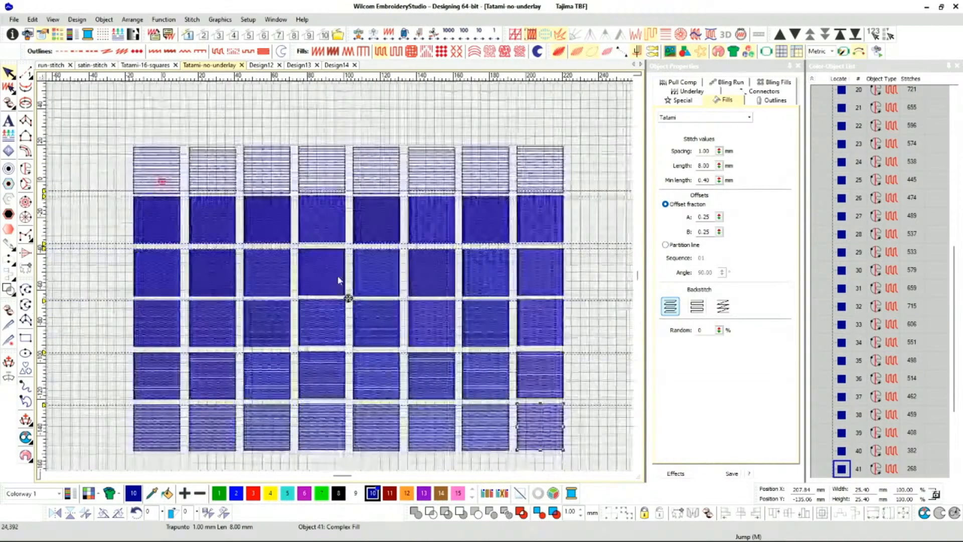
click(146, 229)
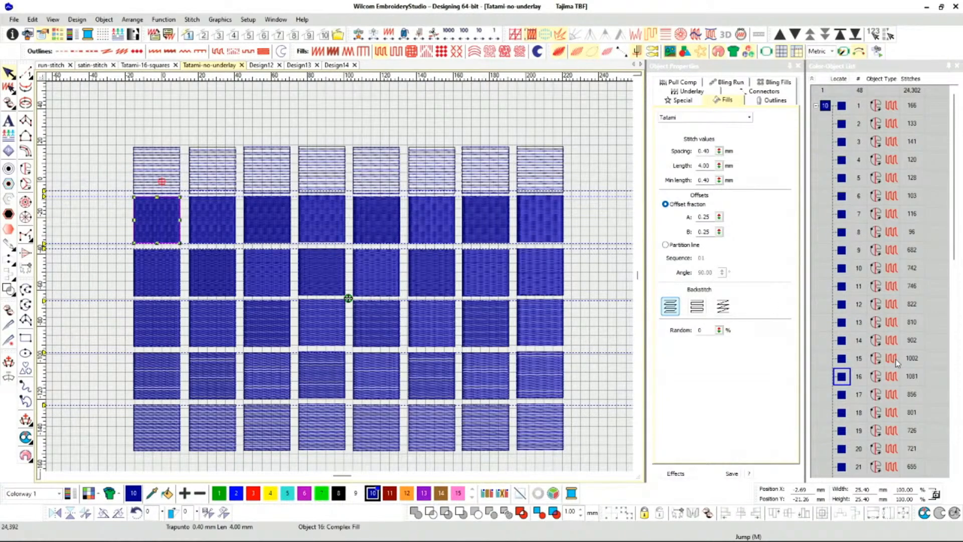
scroll(882, 351, down, 5)
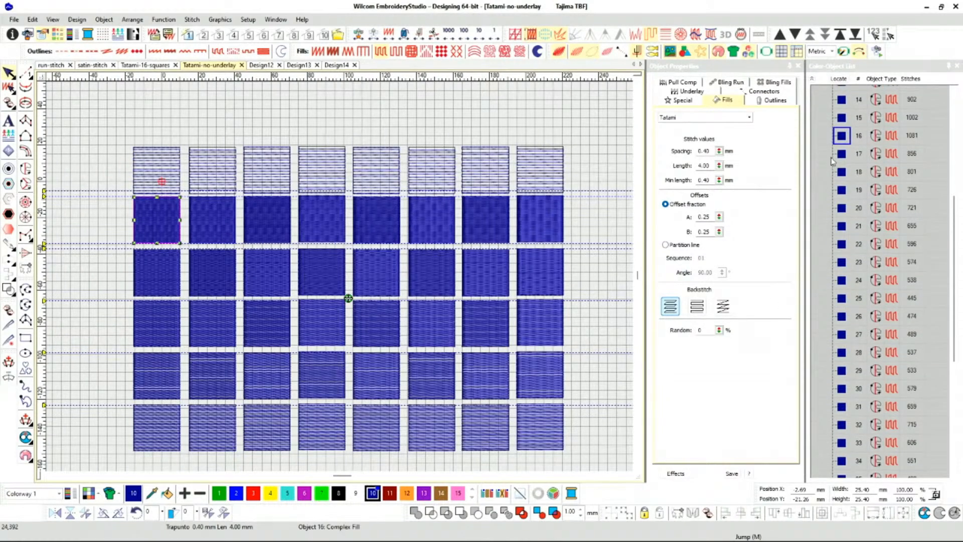
click(844, 120)
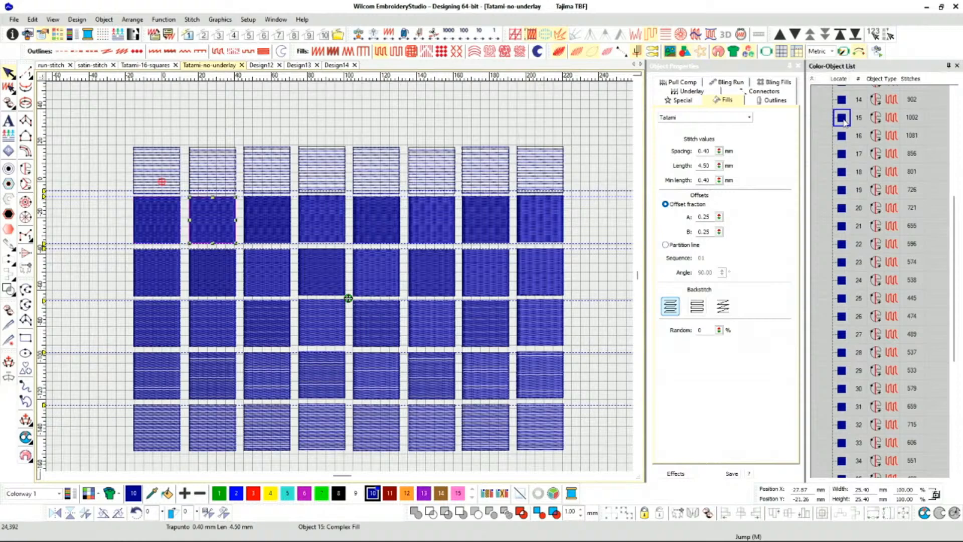
click(842, 101)
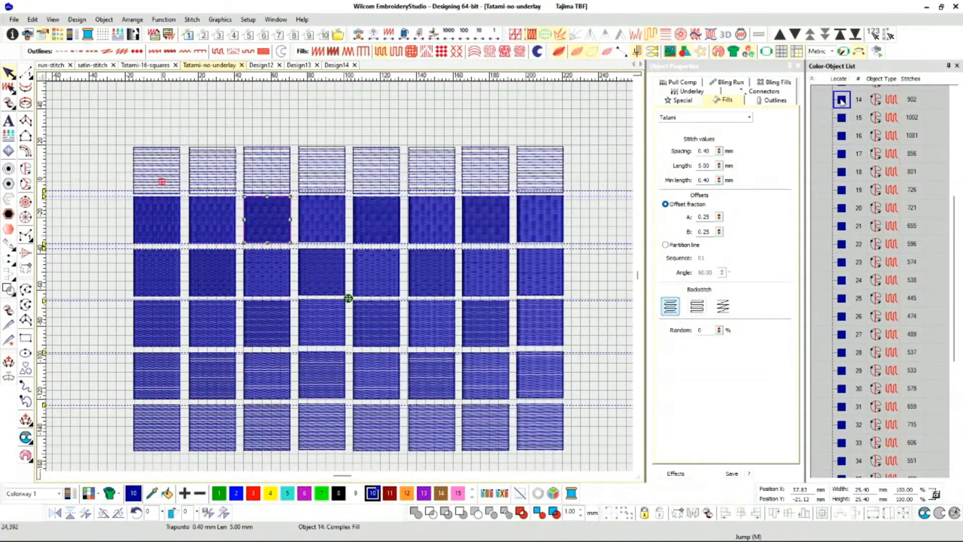
Select the second row's first square and switch the measurement system to U.S. units.
click(166, 218)
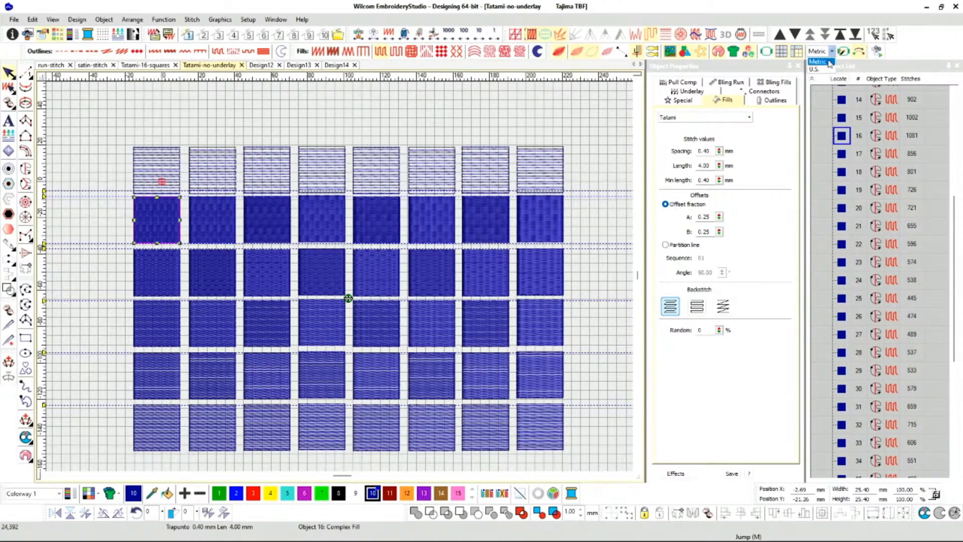
click(825, 67)
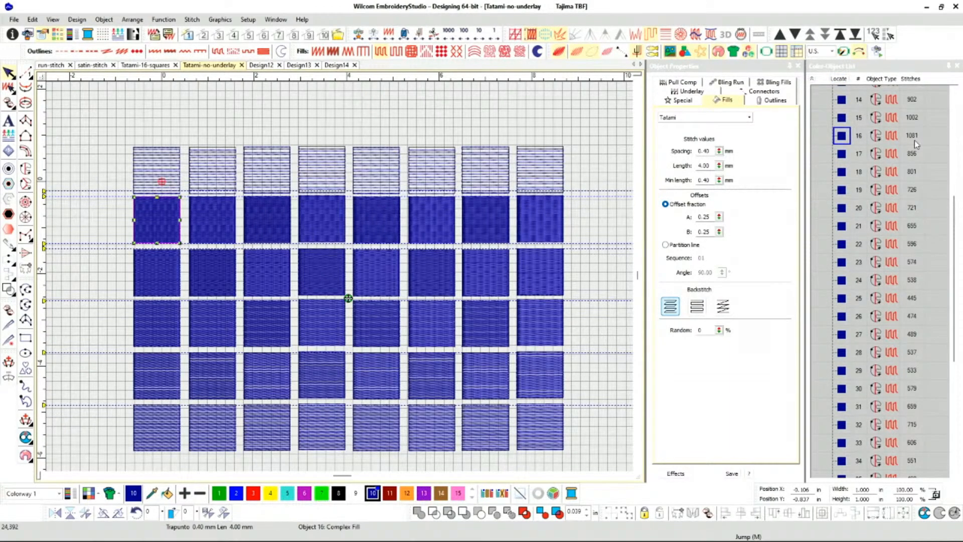
Compare the second row's first square with its second and third squares for stitch length and stitch count.
click(210, 226)
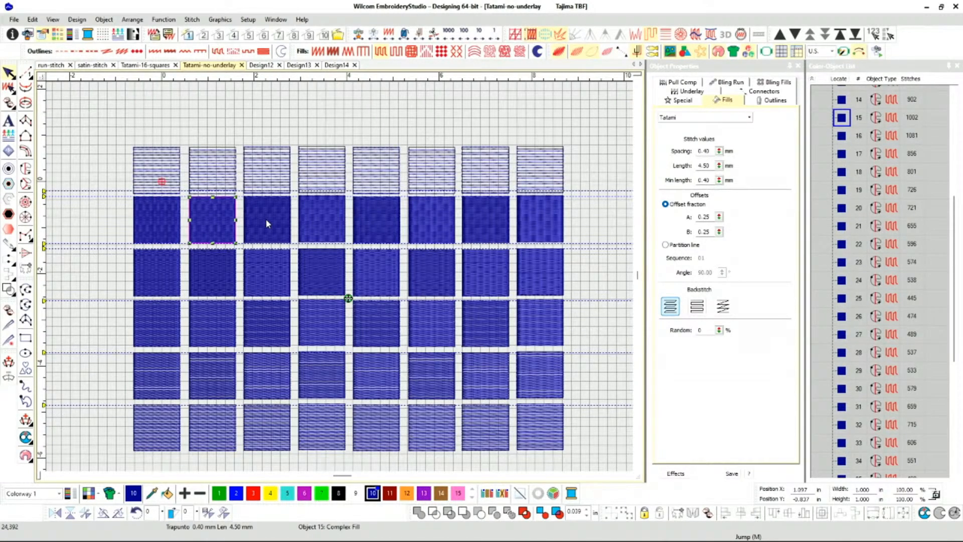
click(166, 224)
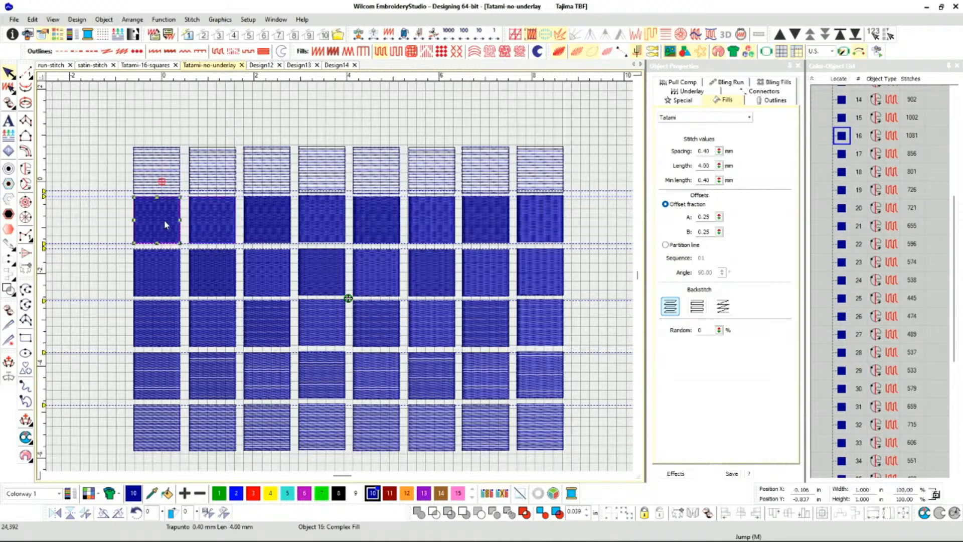
click(209, 227)
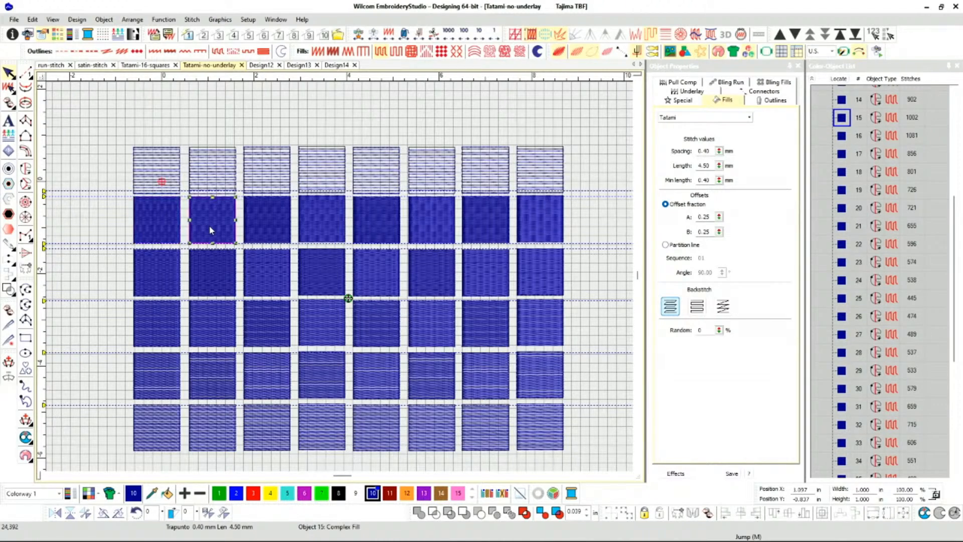
click(167, 218)
click(203, 222)
click(155, 222)
click(199, 223)
click(267, 218)
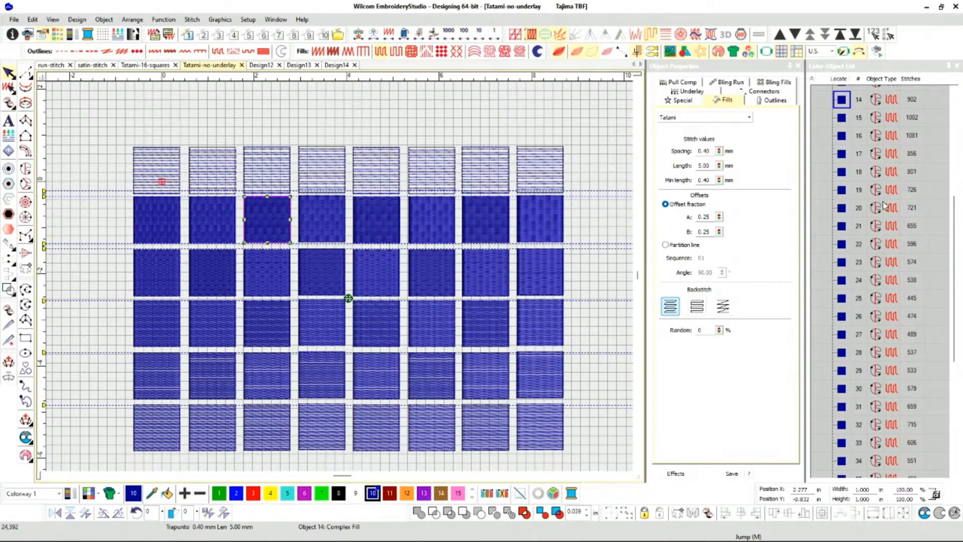
Check the stitch length and stitch count of the second row's fourth to eighth squares.
click(320, 224)
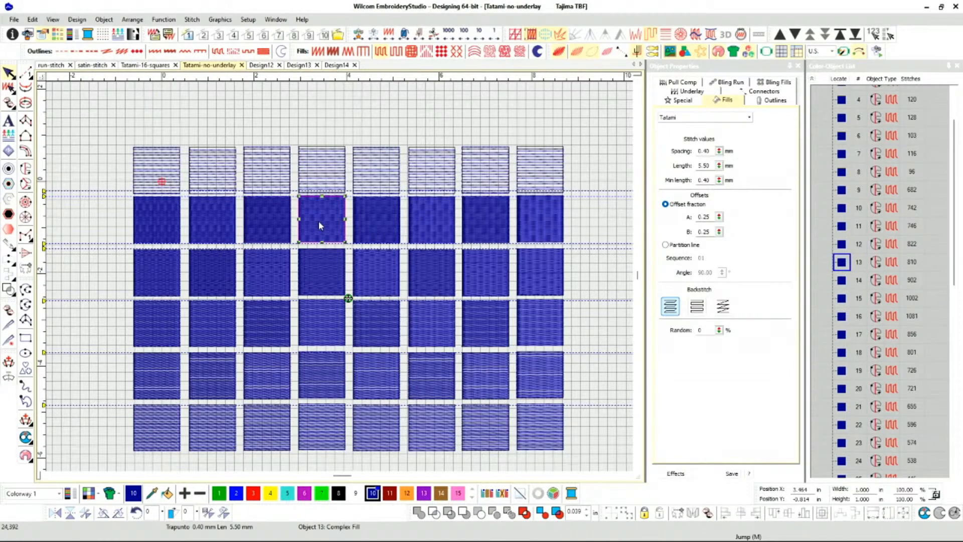
click(370, 228)
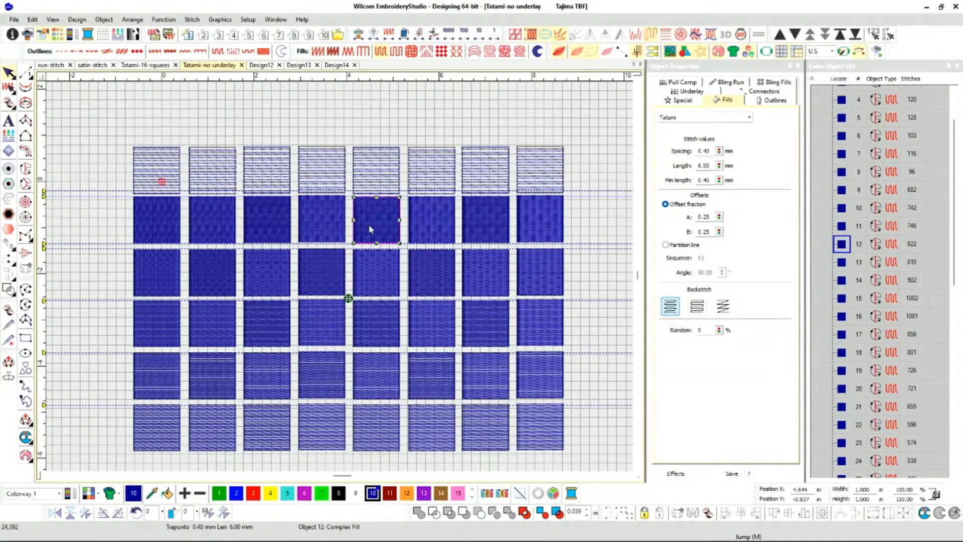
click(425, 224)
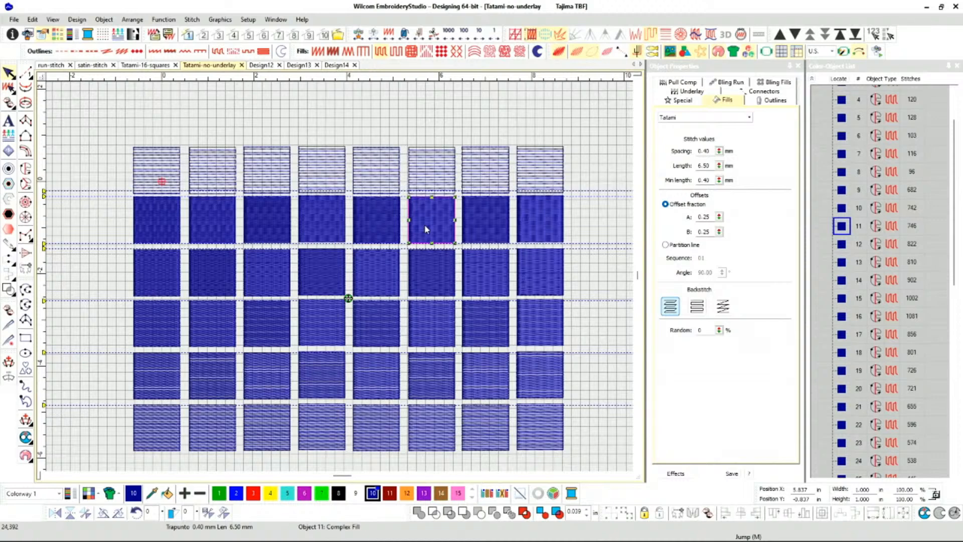
click(480, 224)
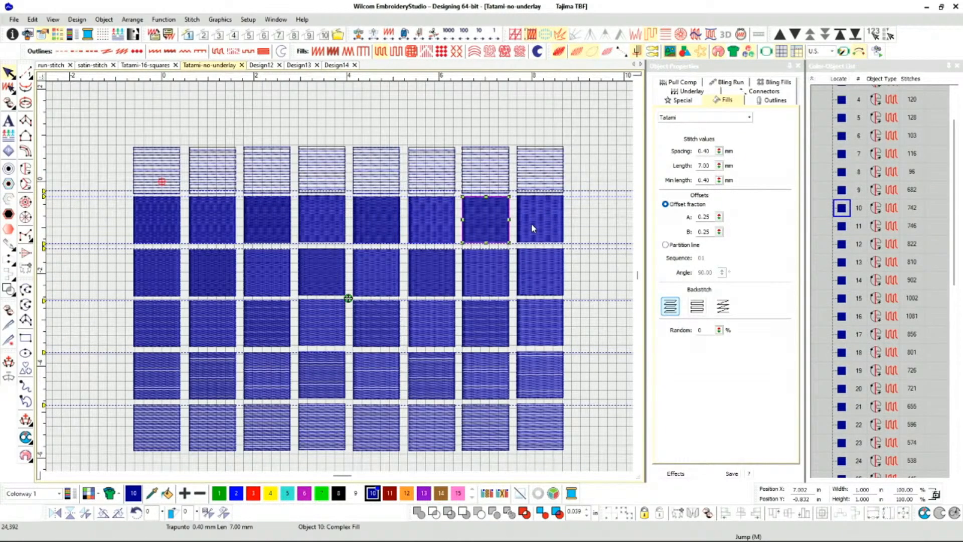
click(533, 228)
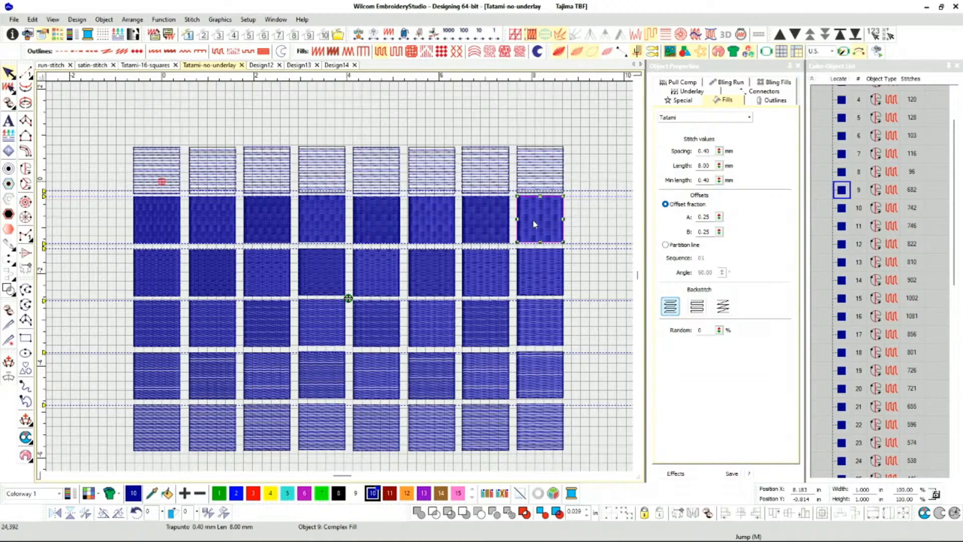
Recheck the stitch lengths and counts back along the second row from the seventh to the fourth square.
click(486, 219)
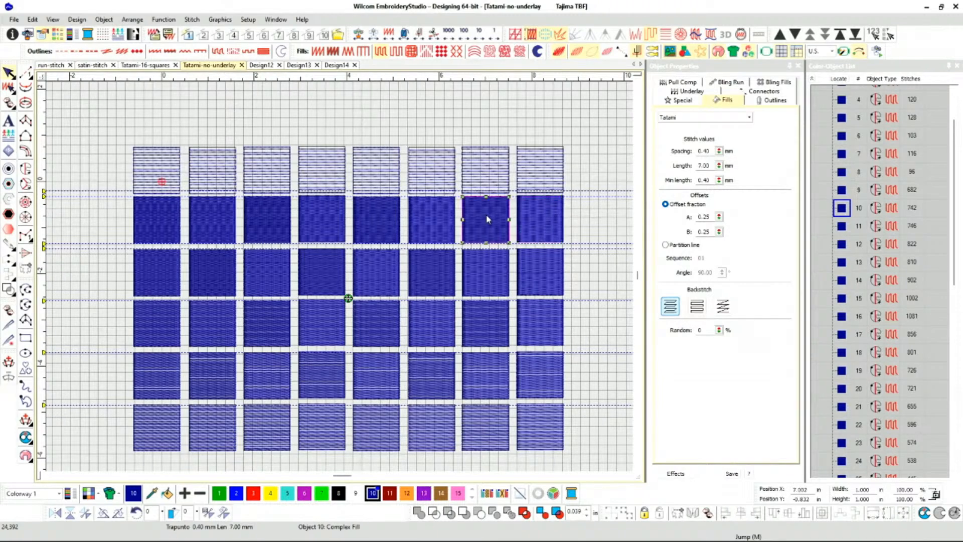
click(444, 218)
click(381, 225)
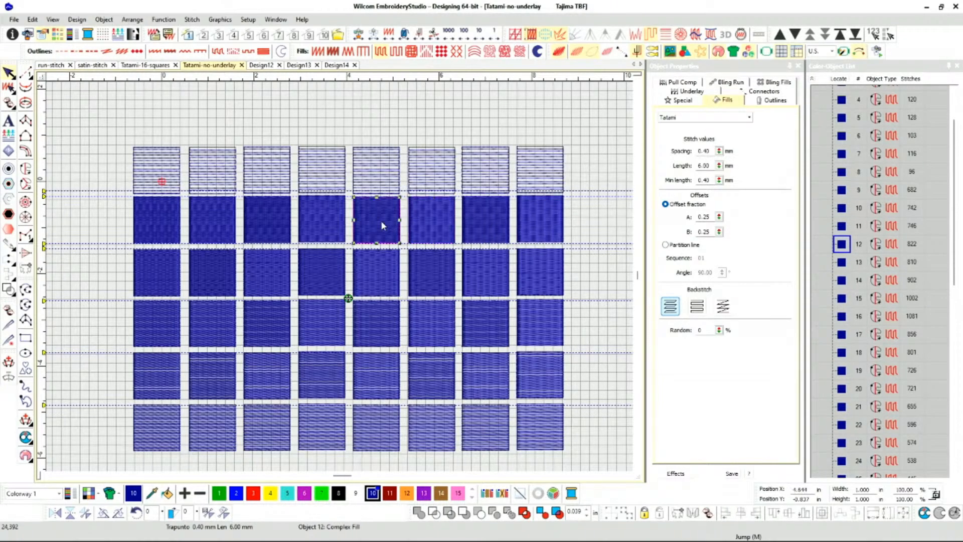
click(423, 223)
click(387, 224)
click(331, 227)
click(373, 225)
click(328, 221)
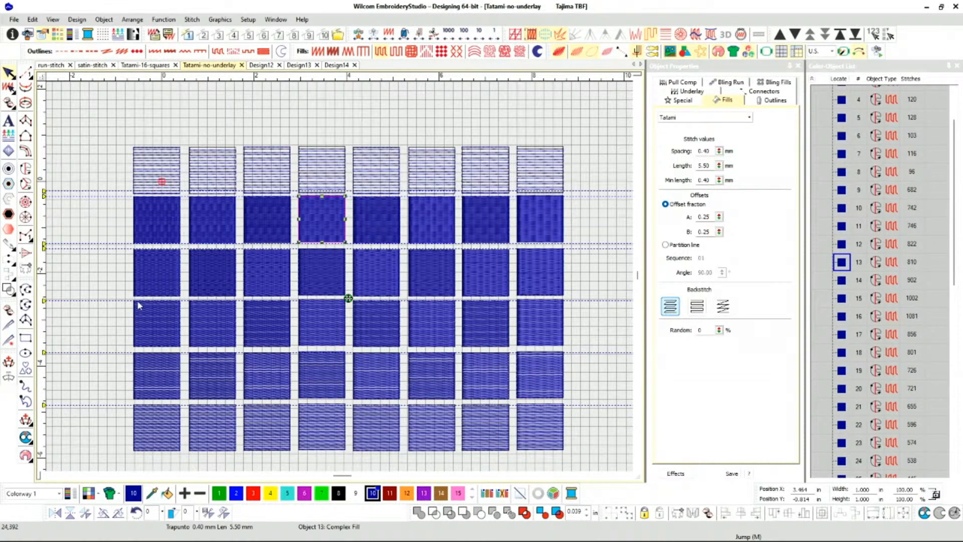
Review the second row's first three squares and compare the third one with the square directly below it.
click(149, 222)
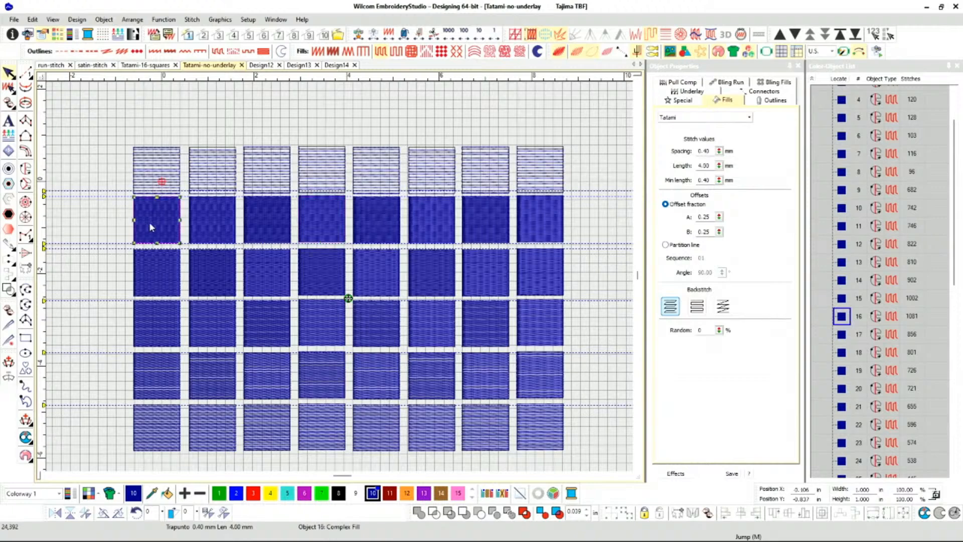
click(213, 221)
click(265, 224)
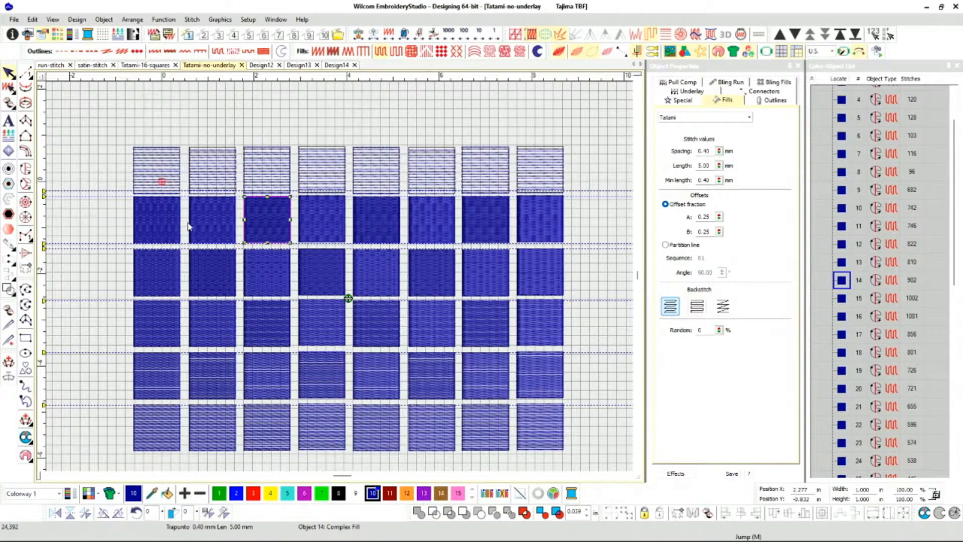
click(271, 271)
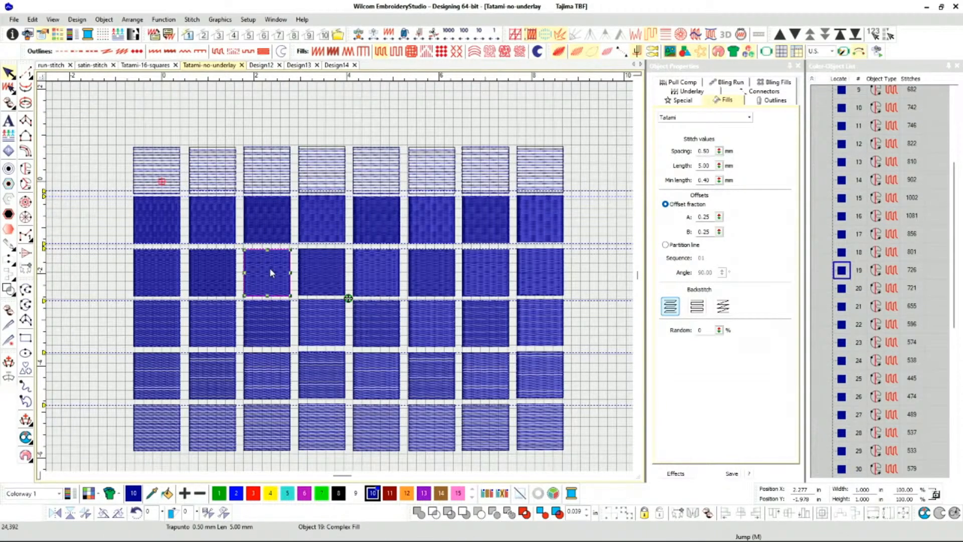
Compare the Tatami spacing and stitch count of the first column's squares in the second and third rows.
click(161, 227)
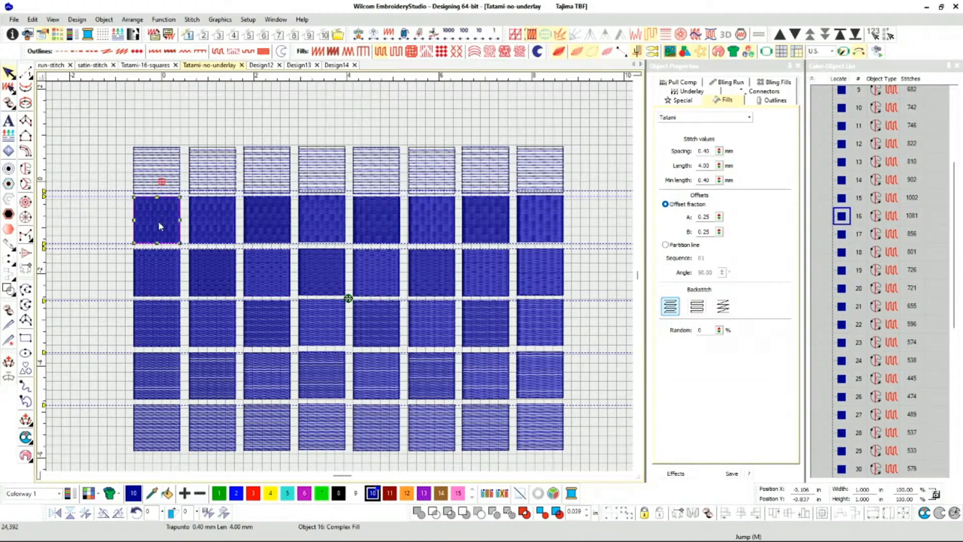
click(159, 273)
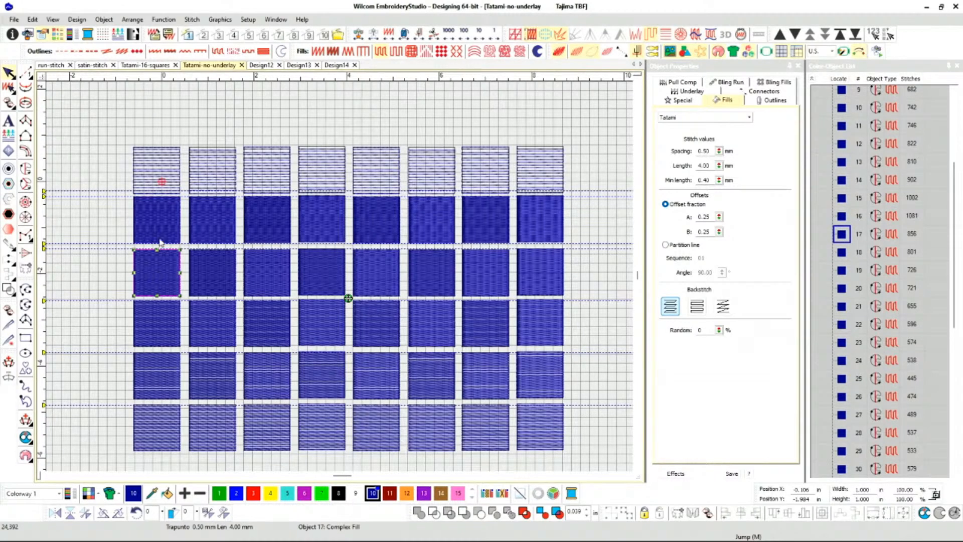
click(161, 231)
click(158, 268)
Compare spacing and stitch counts down the third column from the second to fourth row, including the second row's first square.
click(262, 219)
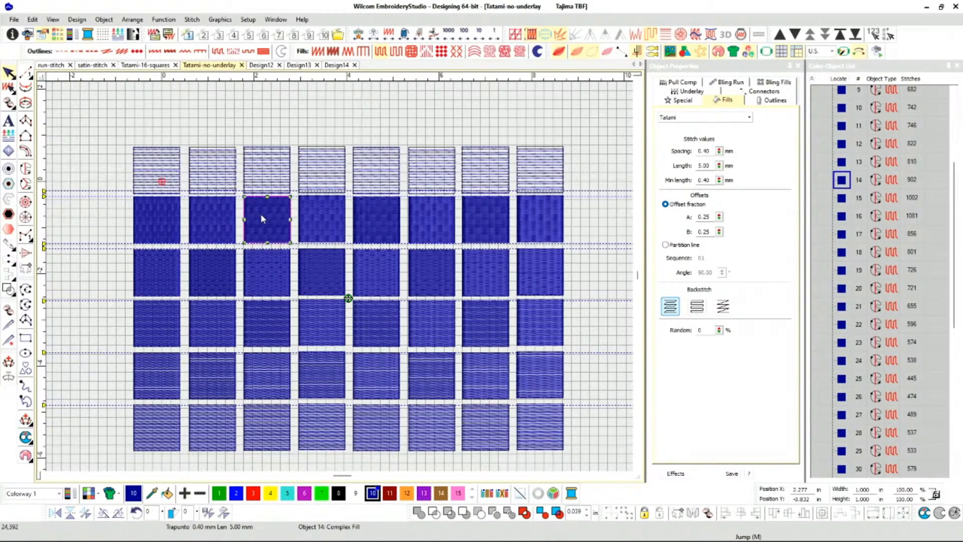
click(267, 270)
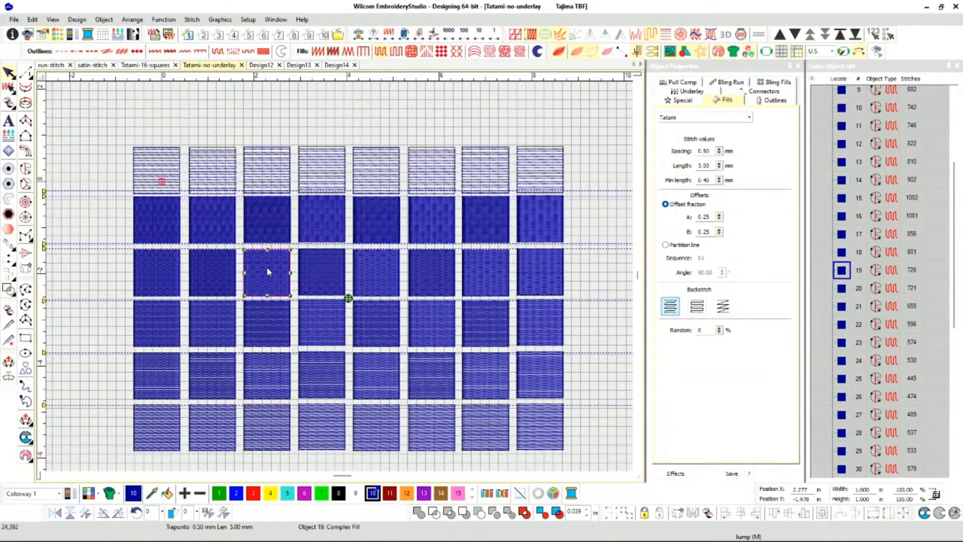
click(268, 317)
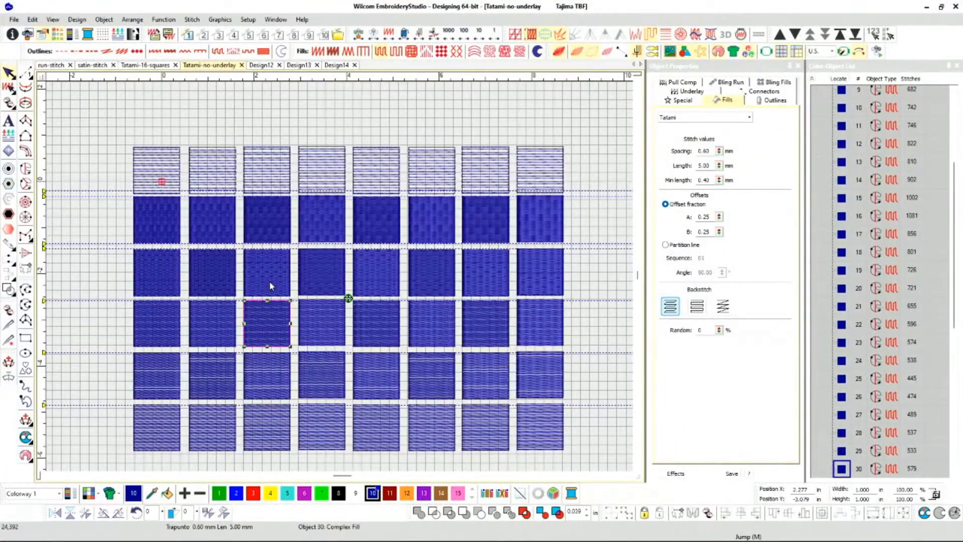
click(271, 286)
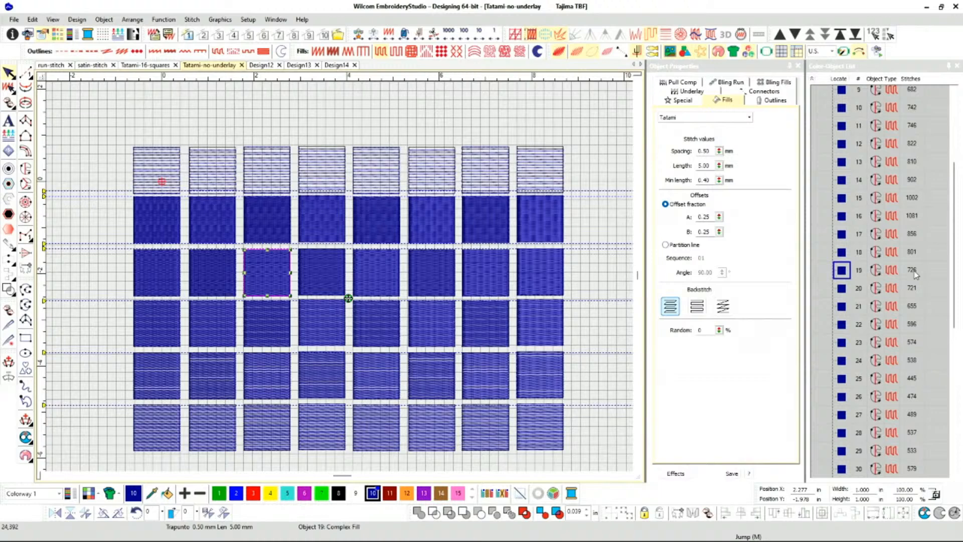
click(153, 227)
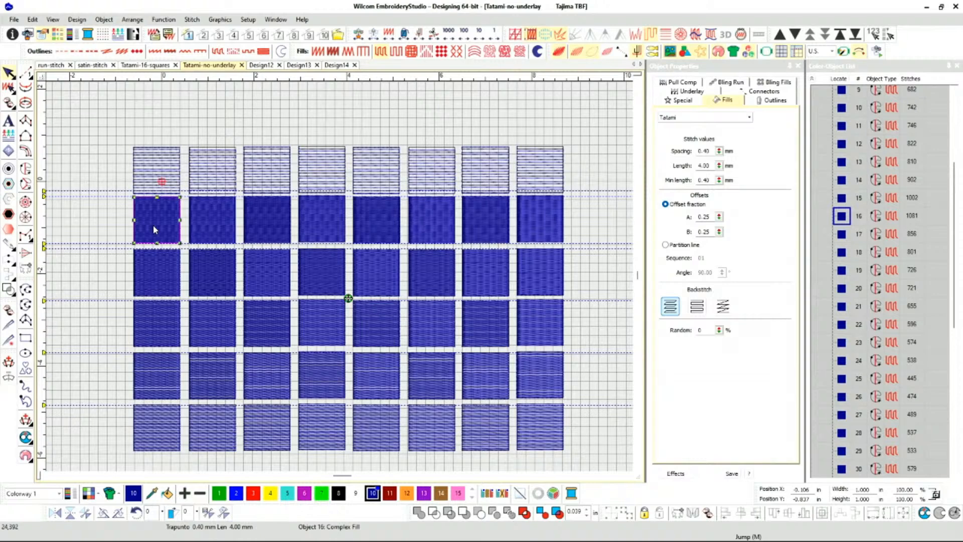
Inspect the third row's third square and the Tatami spacing and length of the fourth row's first four squares.
click(267, 281)
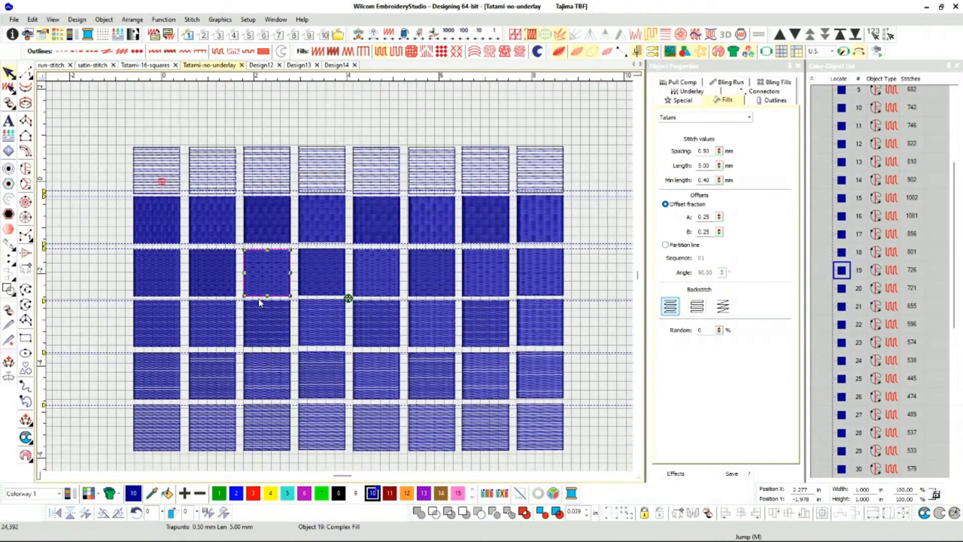
click(263, 313)
click(323, 320)
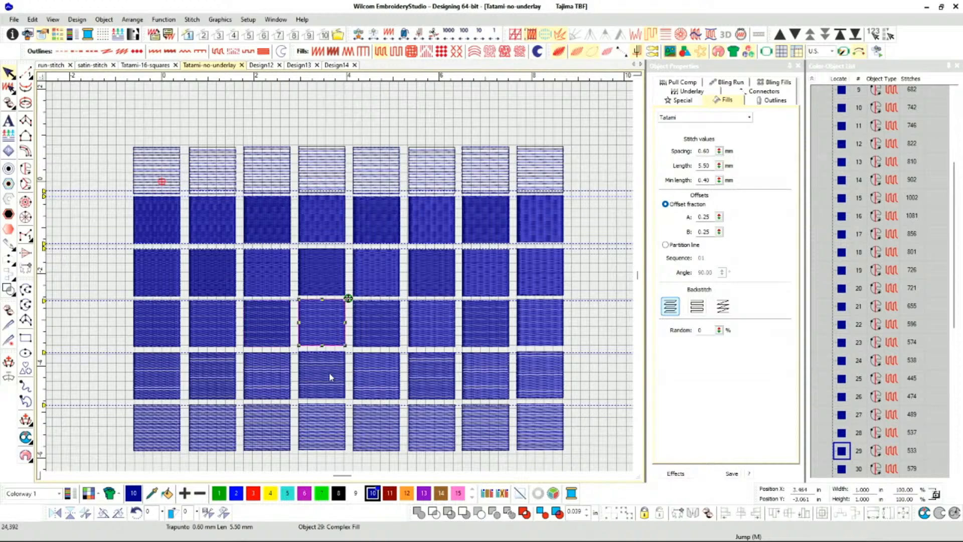
click(213, 339)
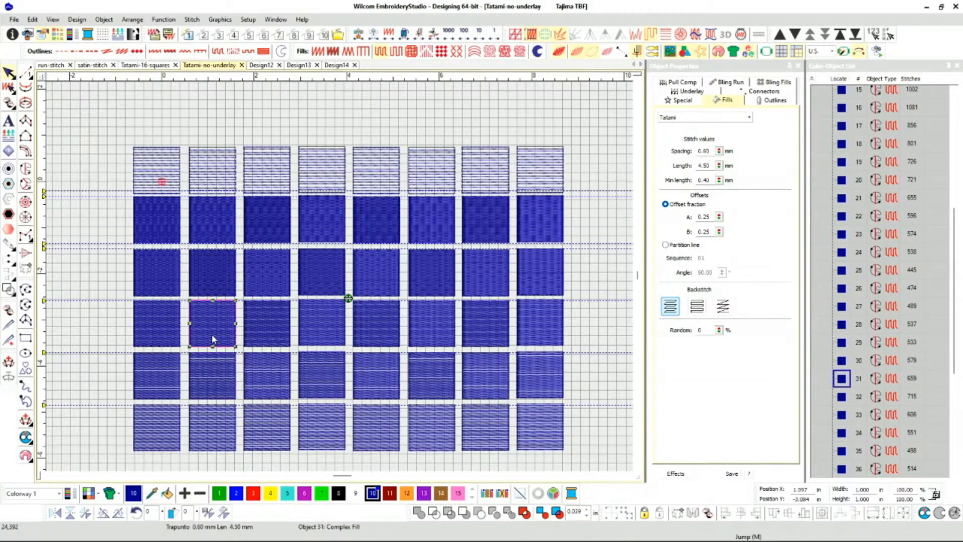
click(262, 334)
click(170, 325)
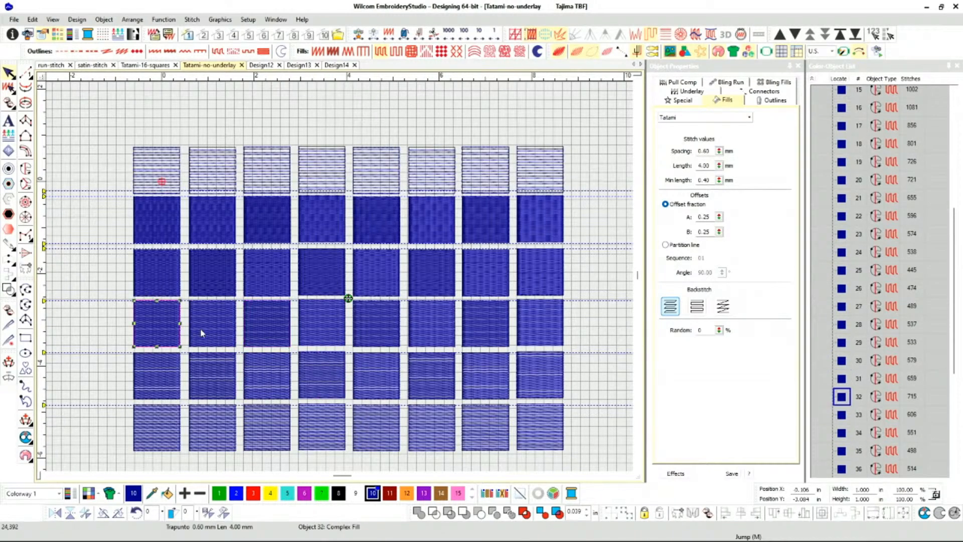
click(201, 333)
Check the Tatami spacing and length of the fifth row's second to fourth squares against the fourth row's second square.
click(218, 379)
click(251, 370)
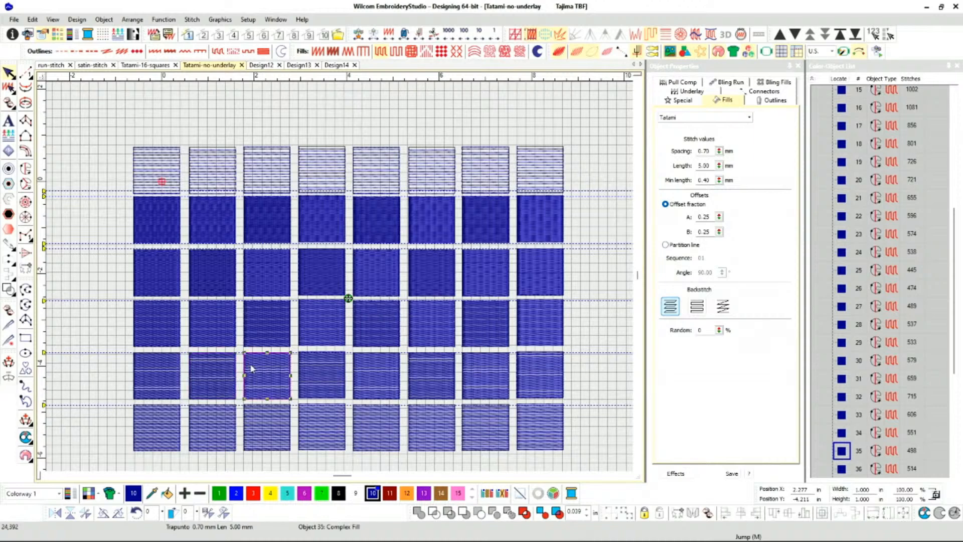
click(221, 329)
click(272, 376)
click(320, 371)
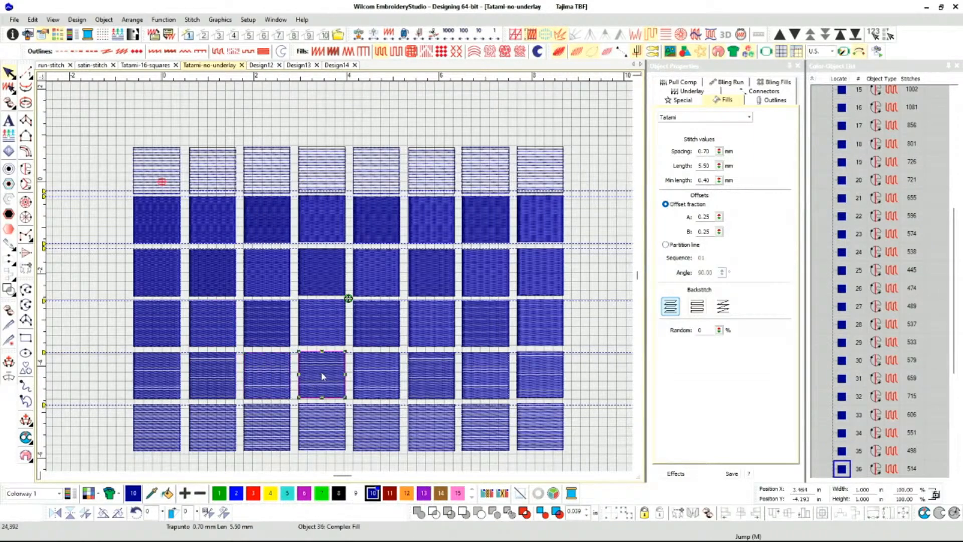
click(276, 370)
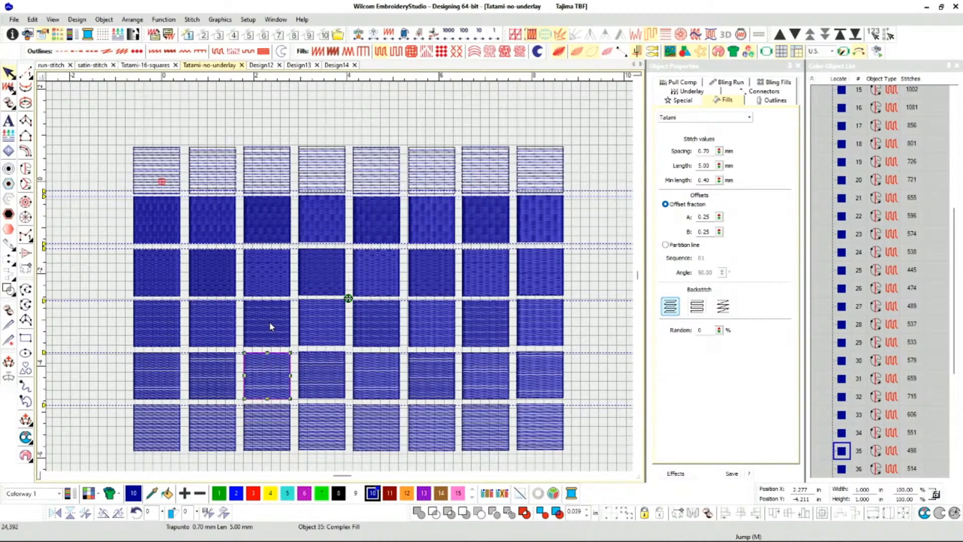
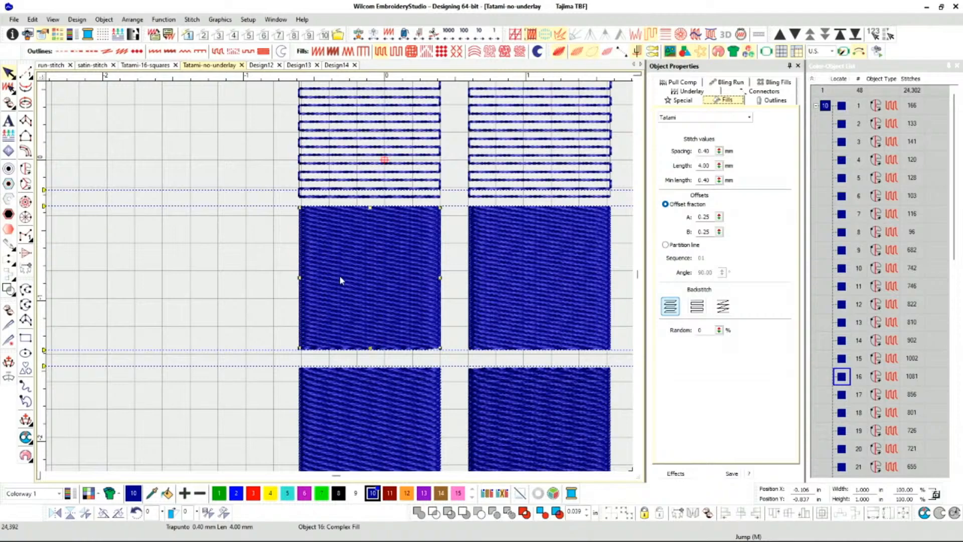
Try a Tatami spacing of 1.00 mm on the second row's first square and undo the change.
scroll(340, 276, down, 1)
key(t)
scroll(333, 399, up, 16)
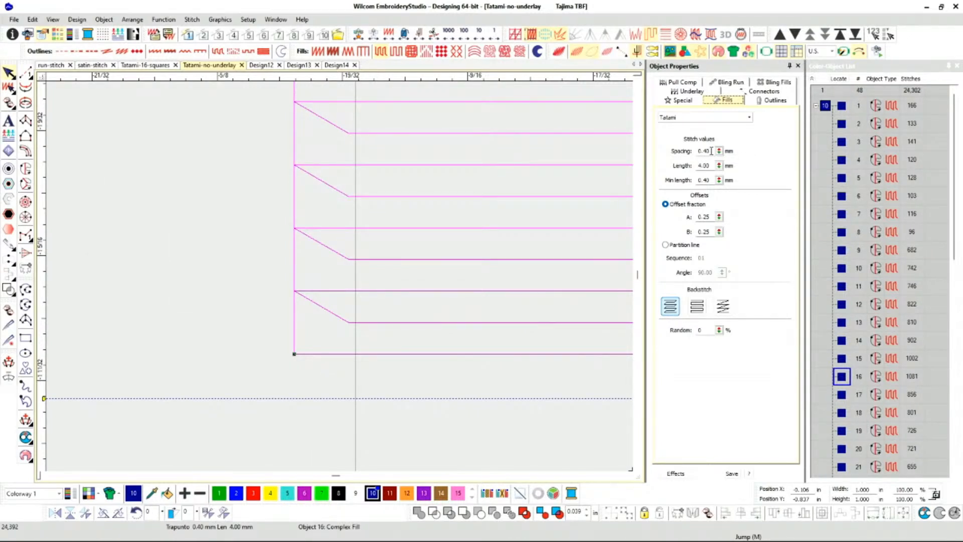
drag(710, 151, 695, 151)
text(1)
key(Return)
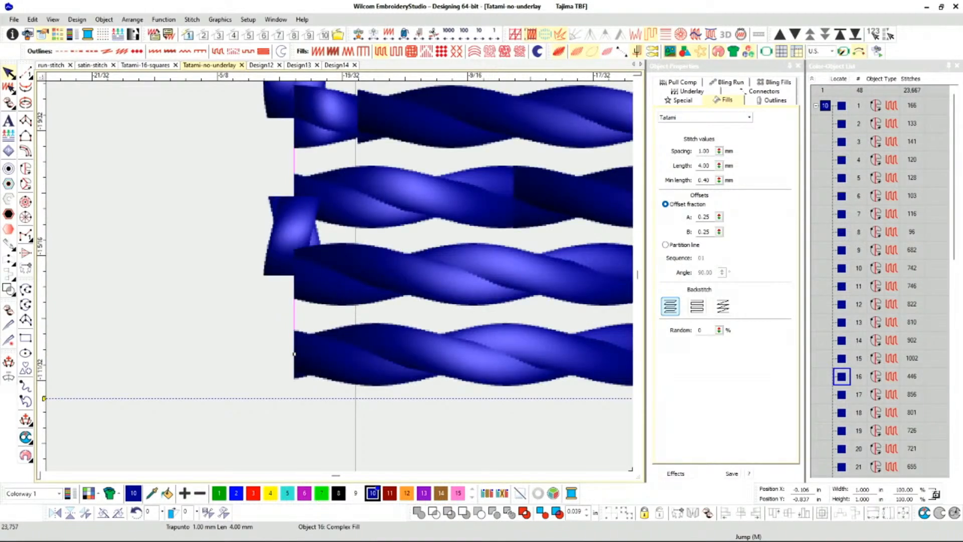
key(ctrl+z)
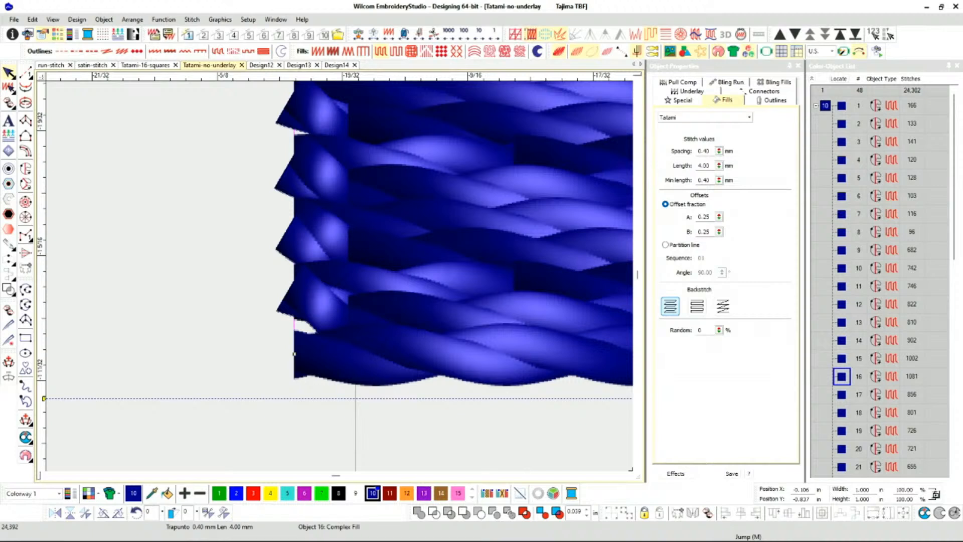
Inspect the same square's stitch lines without the realistic stitch view and re-enter its Tatami length as 4 mm.
key(t)
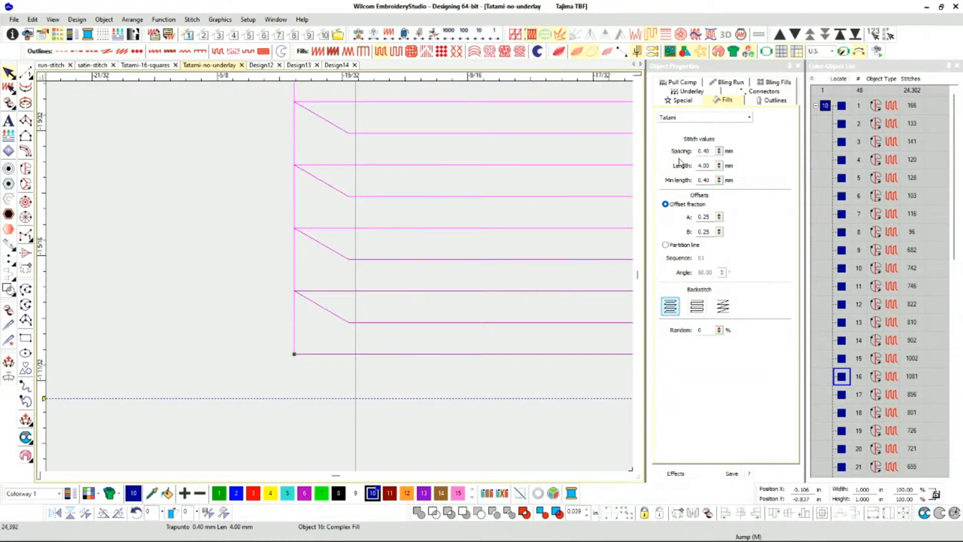
double_click(710, 167)
scroll(339, 276, down, 2)
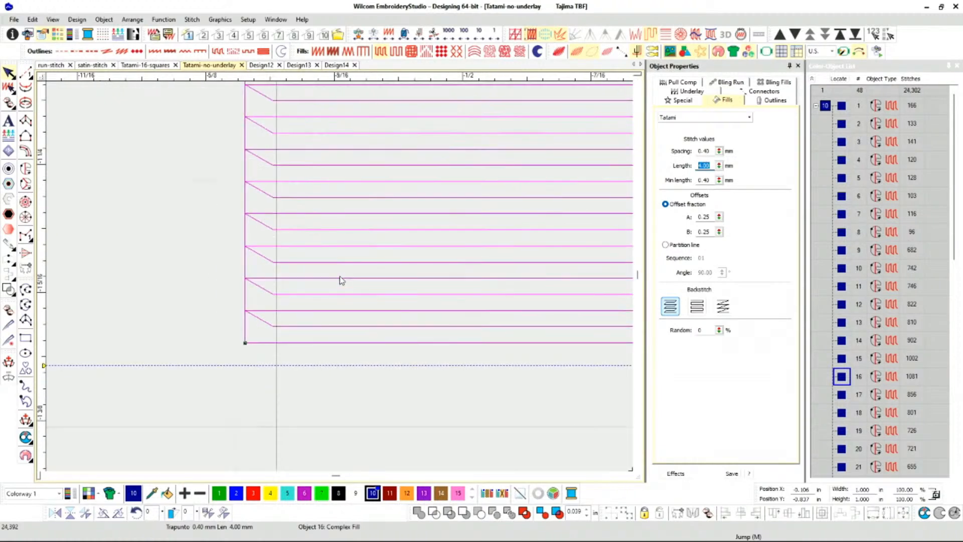
text(1)
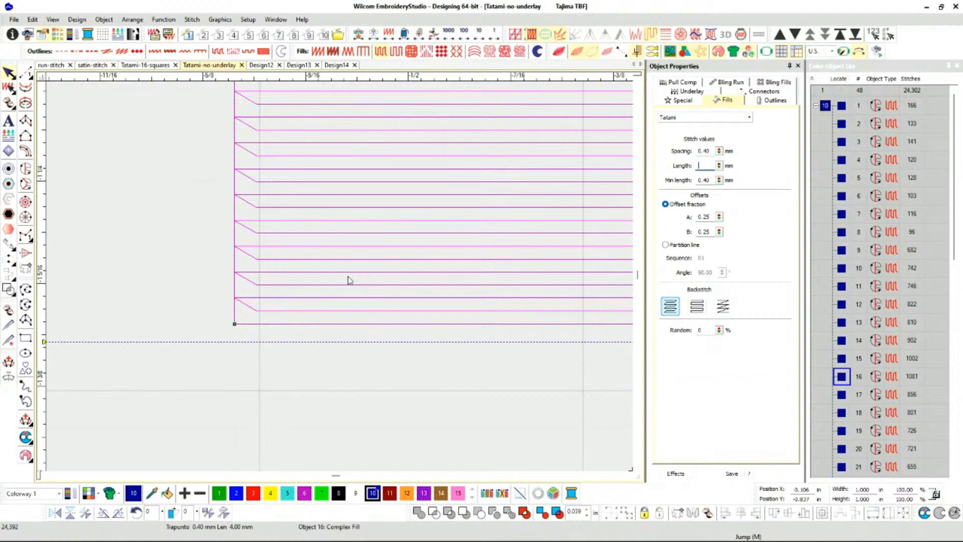
text(4)
key(Return)
key(t)
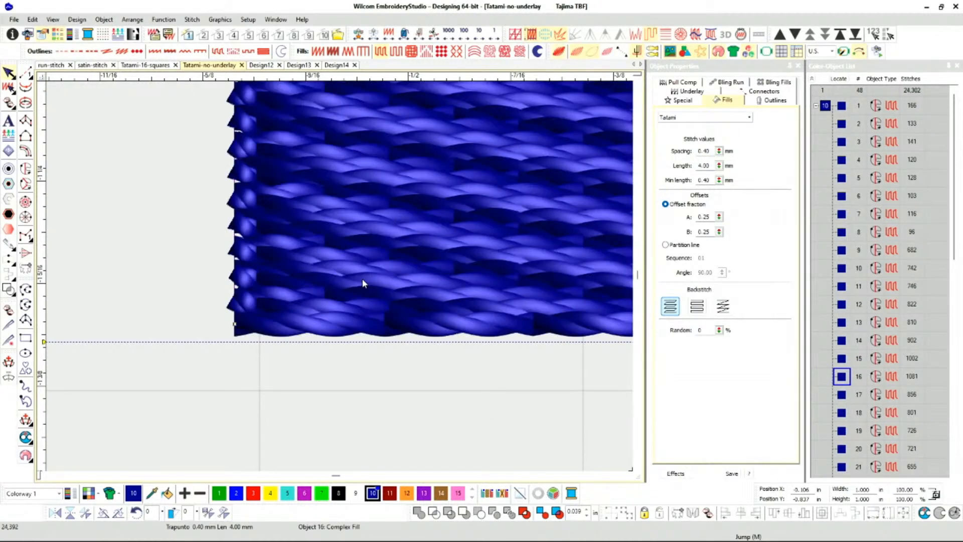
Check the Tatami length and stitch count of the second row's second square against its neighbouring first square.
scroll(391, 275, down, 6)
scroll(339, 275, down, 3)
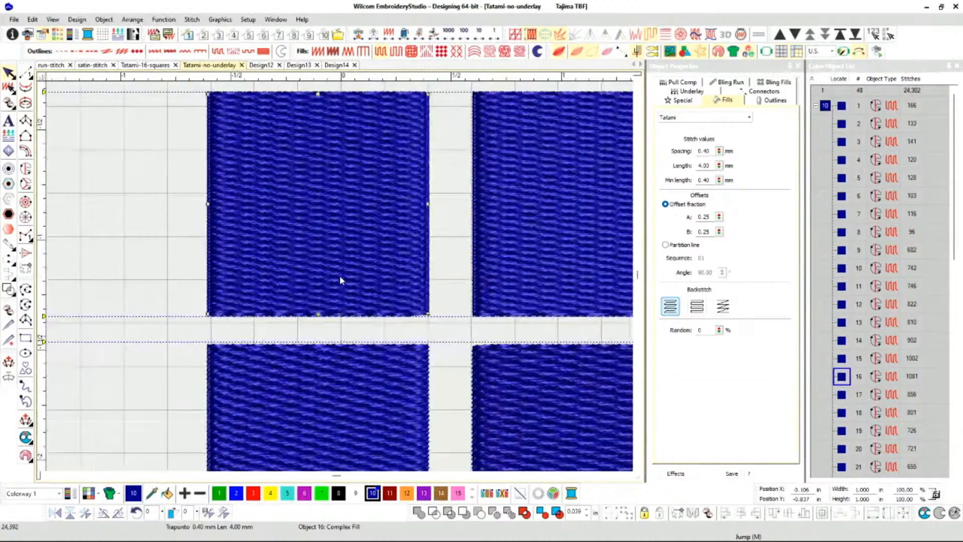
scroll(338, 275, up, 1)
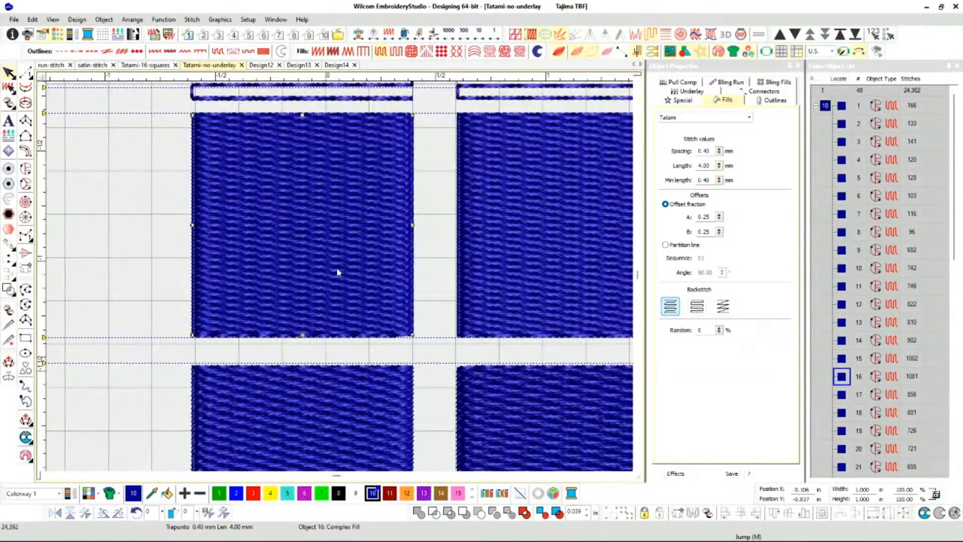
click(584, 239)
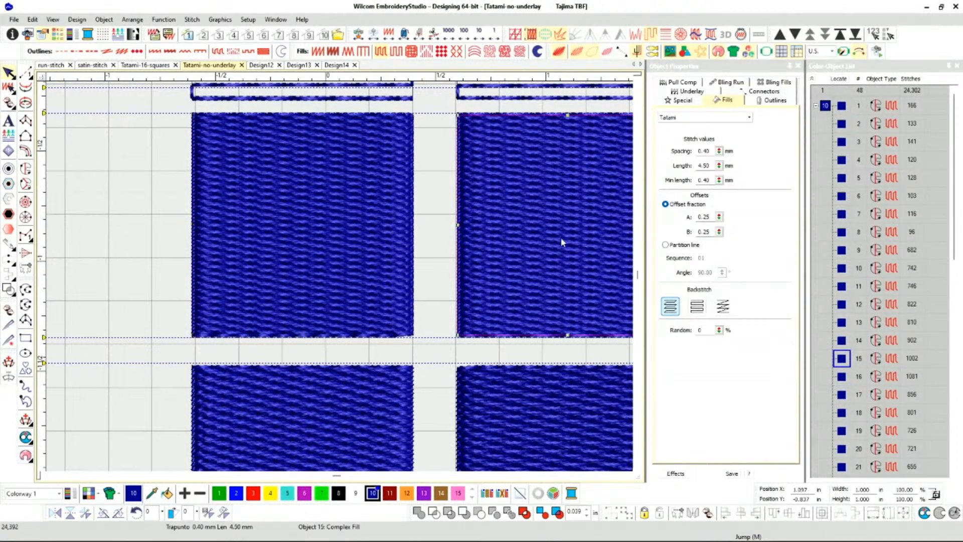
scroll(339, 275, down, 3)
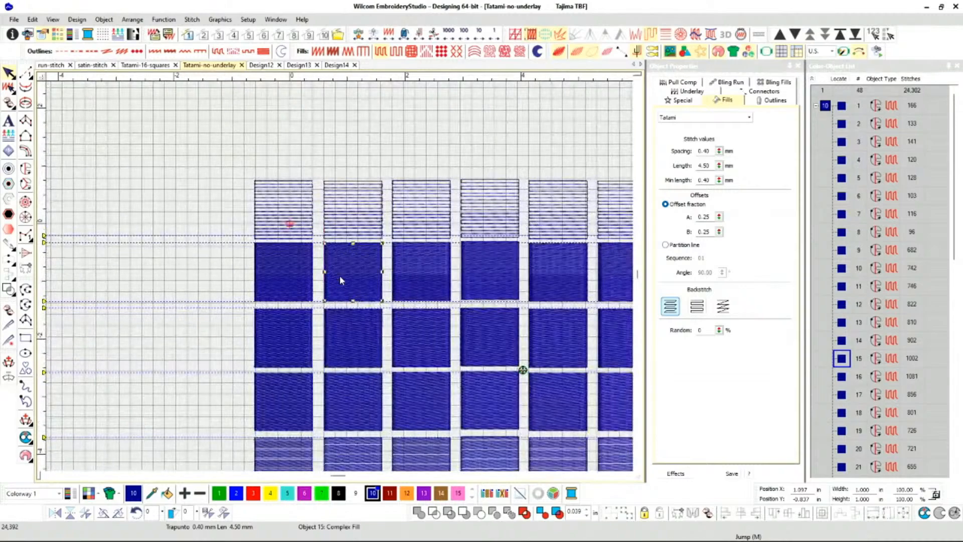
scroll(339, 276, up, 1)
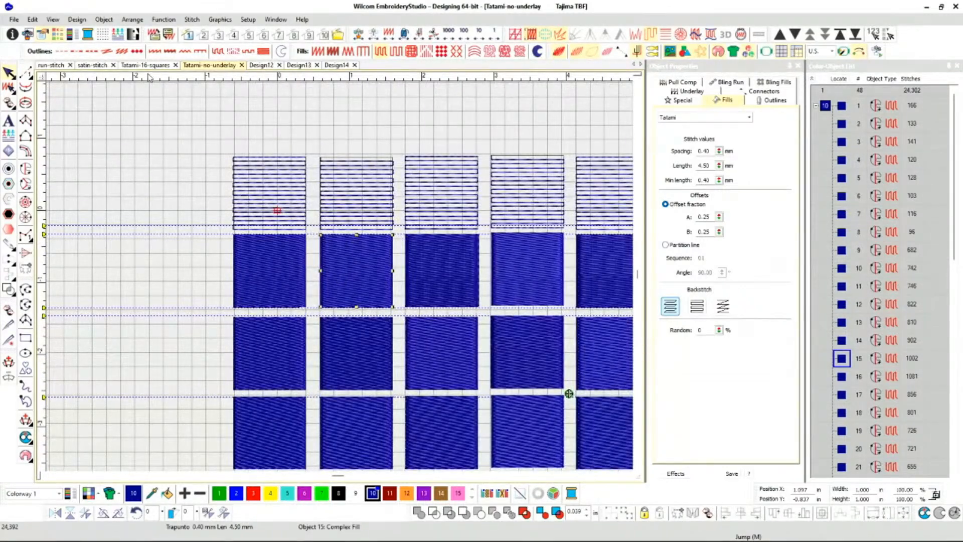
Switch to the Tatami-16-squares design and recolour all its squares red with colour 3.
click(135, 67)
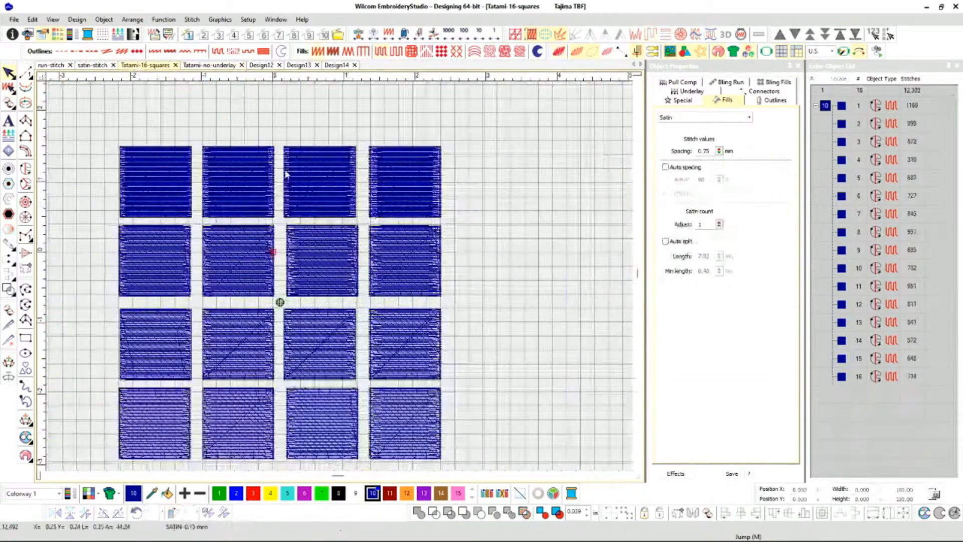
click(825, 105)
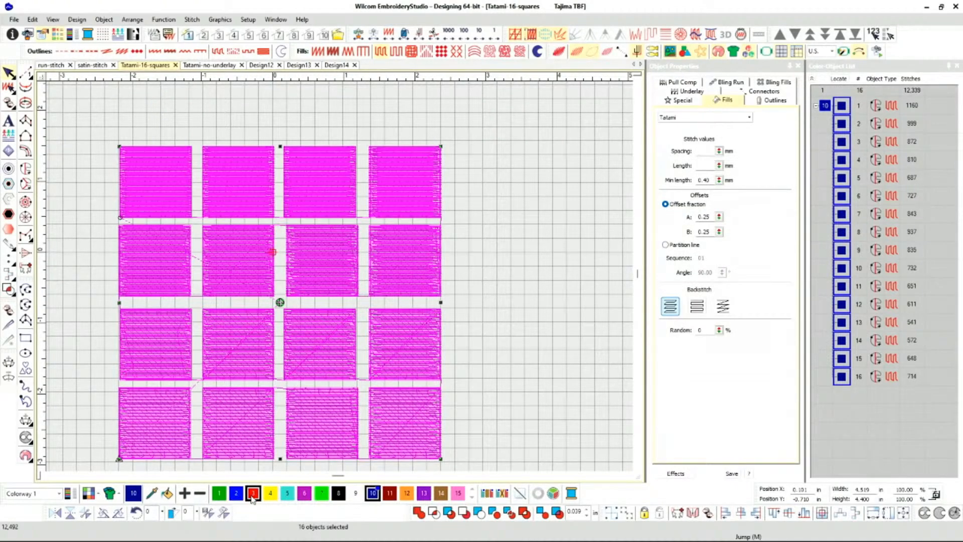
click(253, 493)
scroll(339, 276, up, 1)
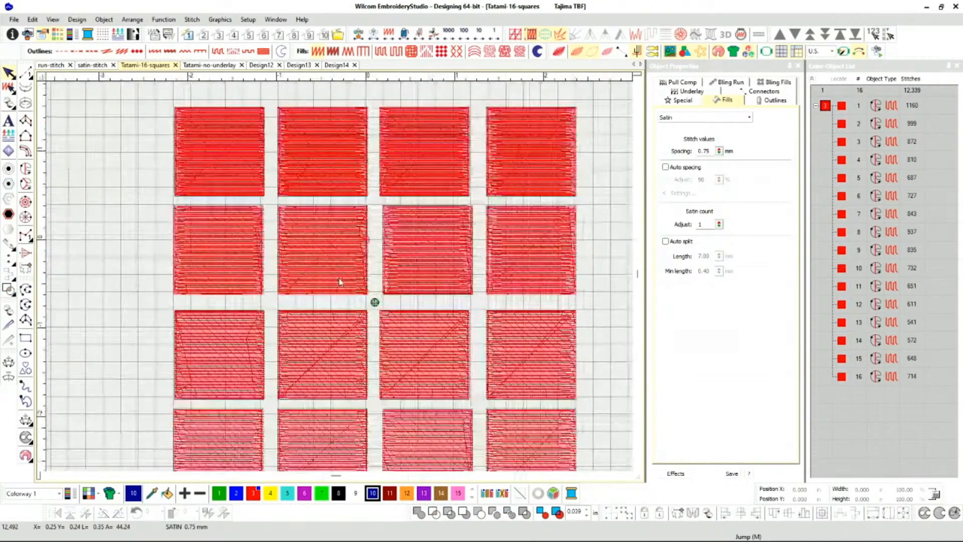
Compare the Tatami spacing and length of the first row's first square with the fourth row's last square.
click(215, 150)
scroll(214, 151, up, 5)
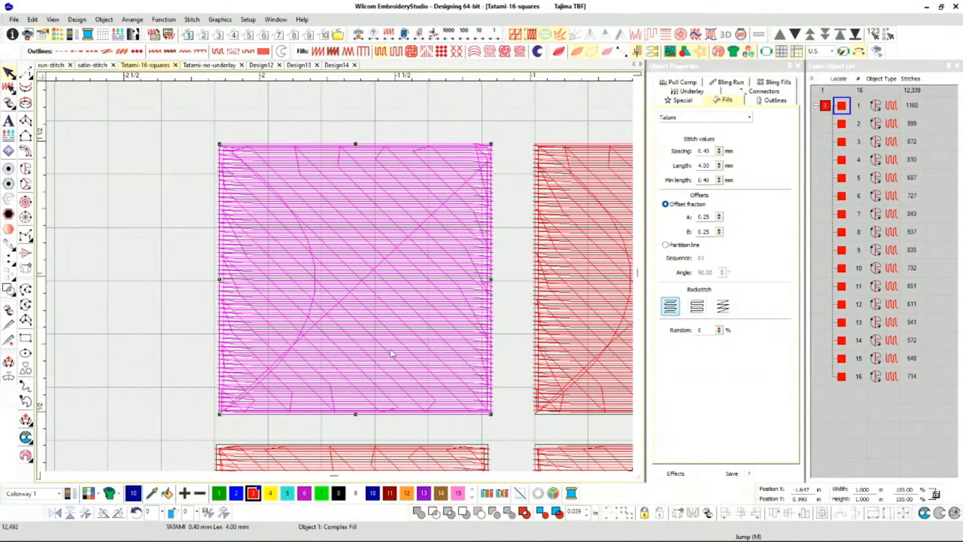
scroll(402, 356, down, 5)
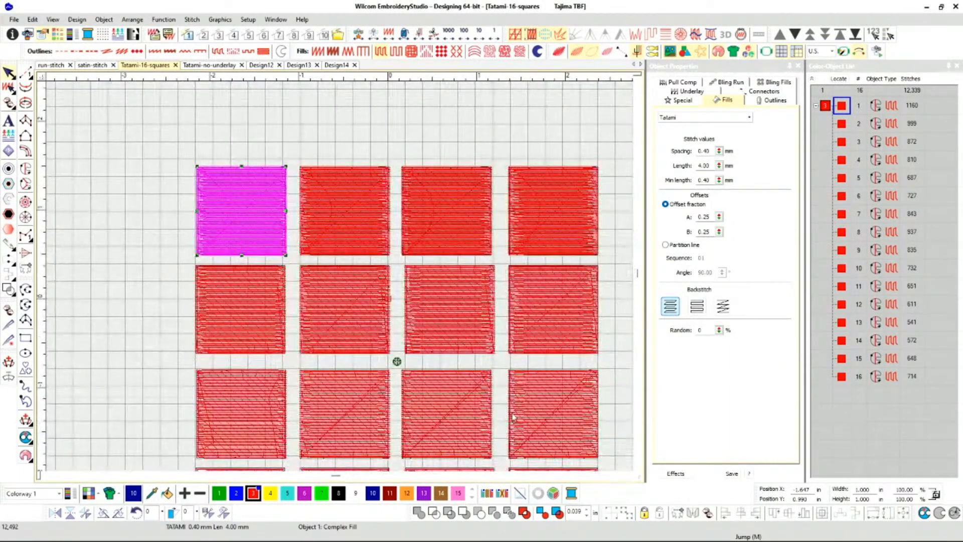
scroll(397, 307, down, 2)
click(366, 350)
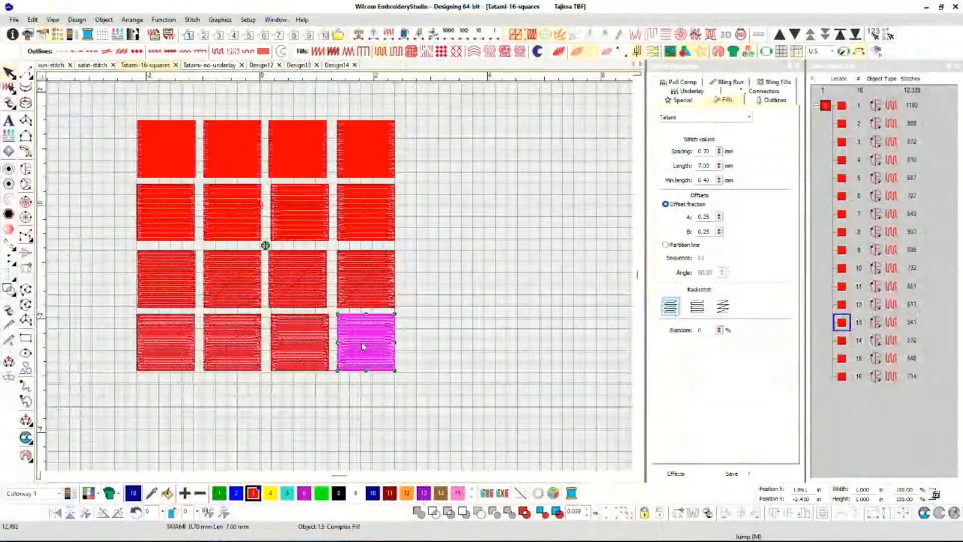
click(169, 147)
Examine the first square's underlay and fill stitch lines up close, along with its minimum stitch length setting.
scroll(169, 147, up, 8)
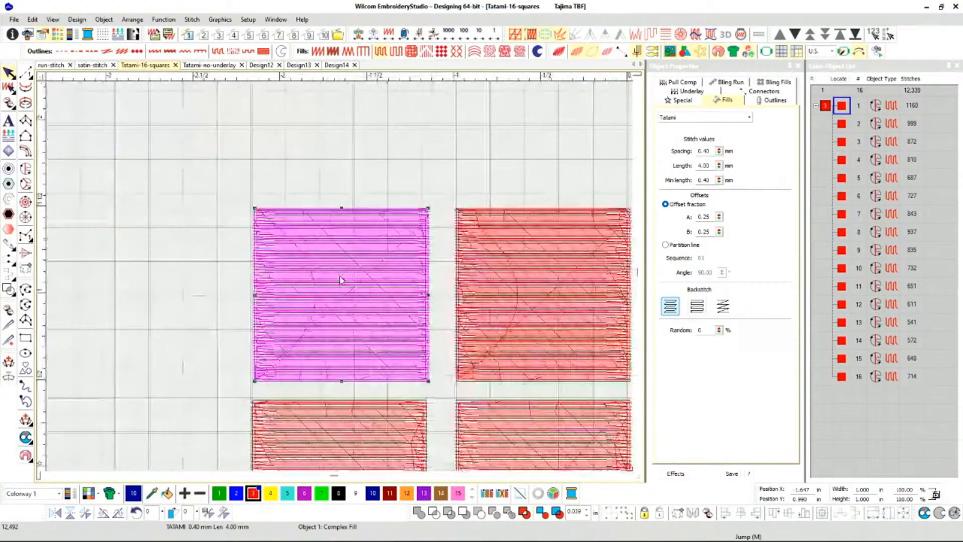
scroll(341, 279, down, 1)
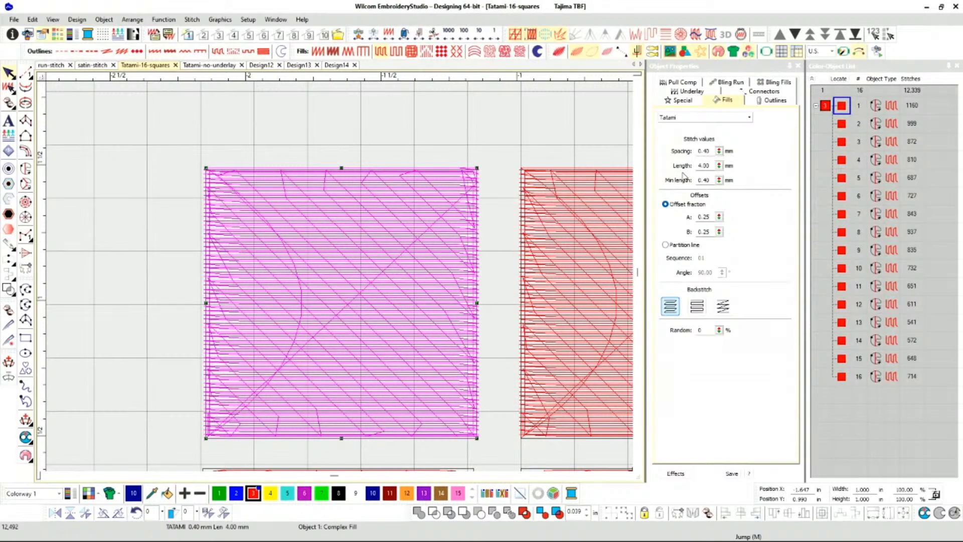
scroll(221, 439, up, 4)
scroll(340, 280, up, 1)
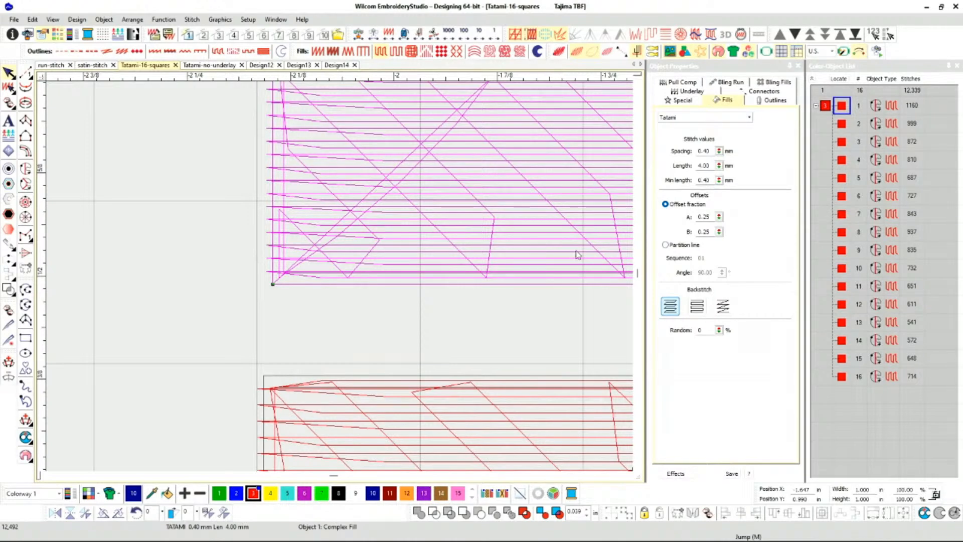
scroll(575, 251, down, 2)
scroll(433, 282, down, 2)
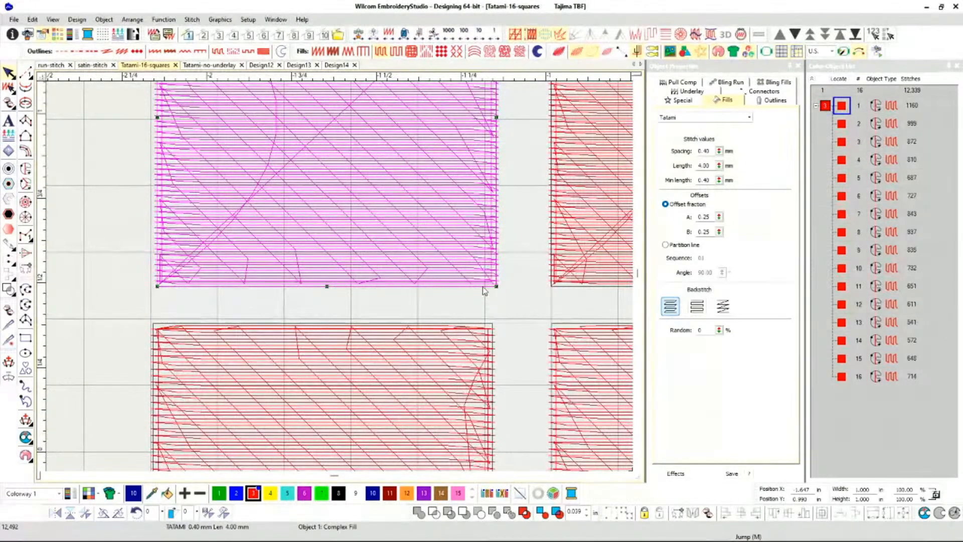
scroll(483, 286, up, 2)
scroll(339, 276, down, 2)
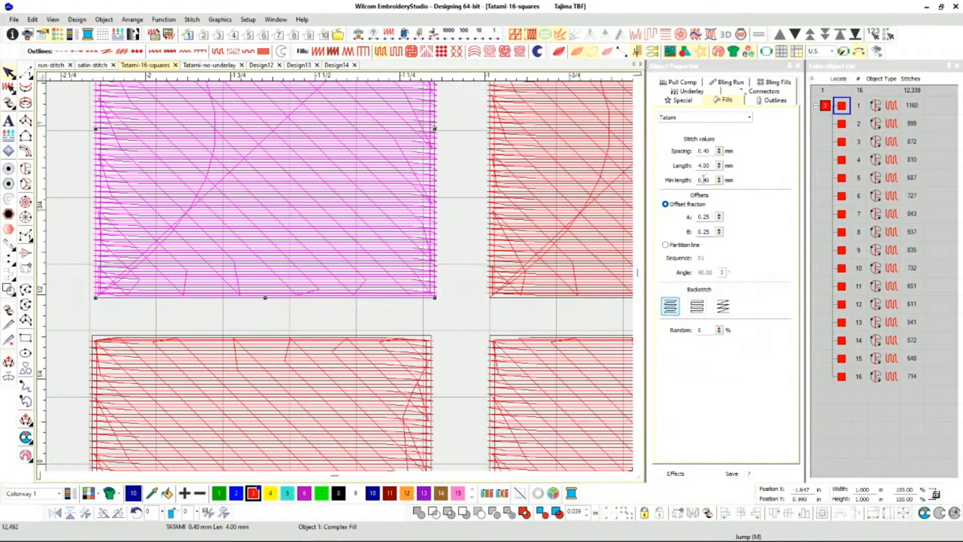
drag(701, 180, 710, 180)
click(713, 179)
scroll(296, 205, down, 2)
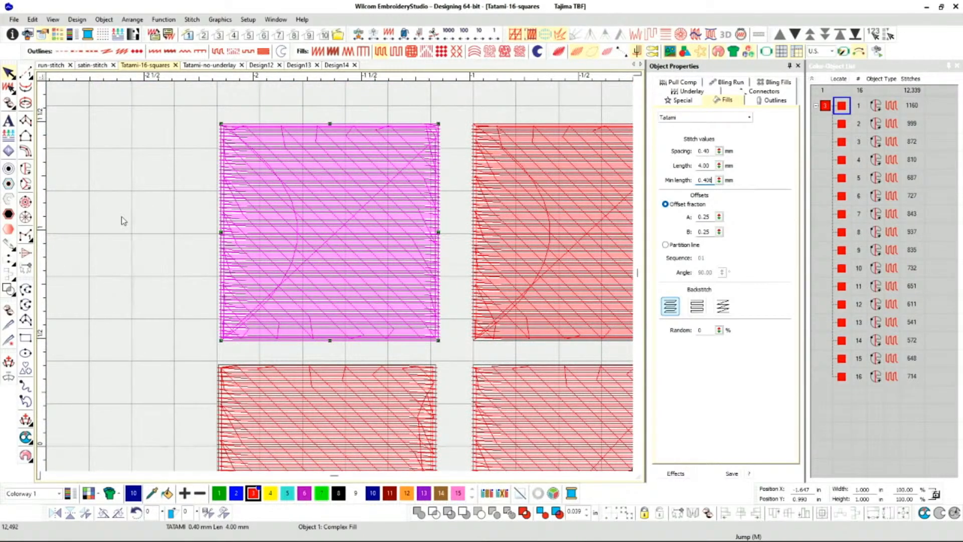
Show the squares in the realistic stitch view and set the first square's offset fractions A and B to 0.50.
click(147, 225)
key(t)
click(326, 229)
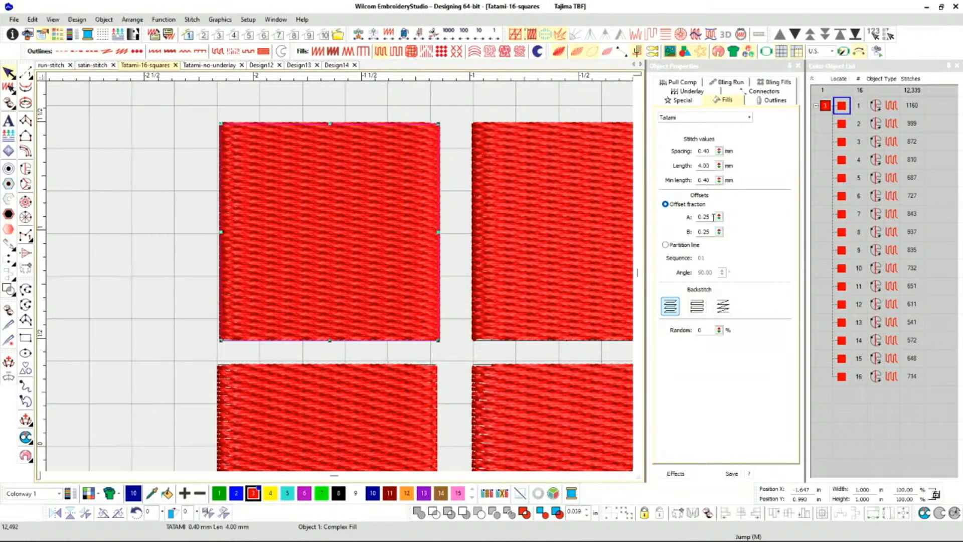
drag(712, 216, 692, 214)
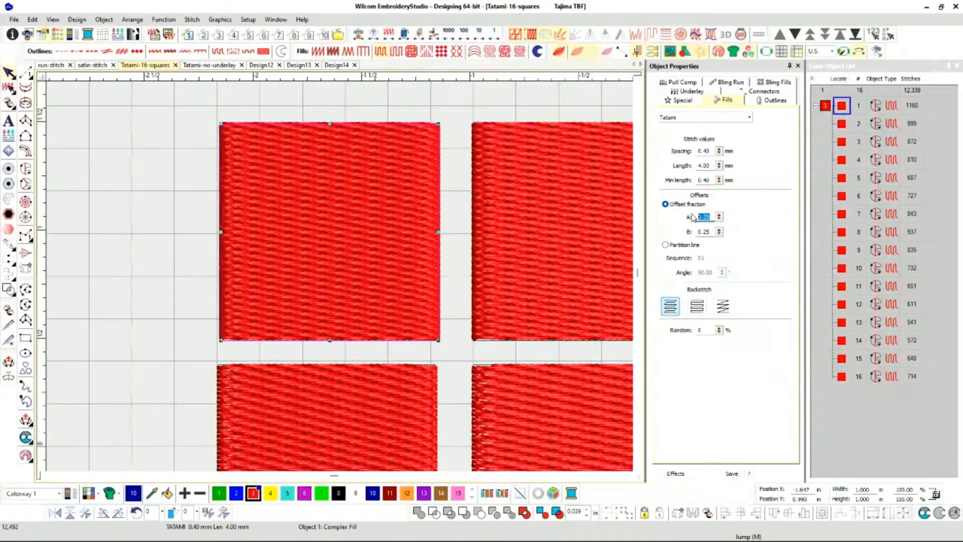
text(0.5)
key(Return)
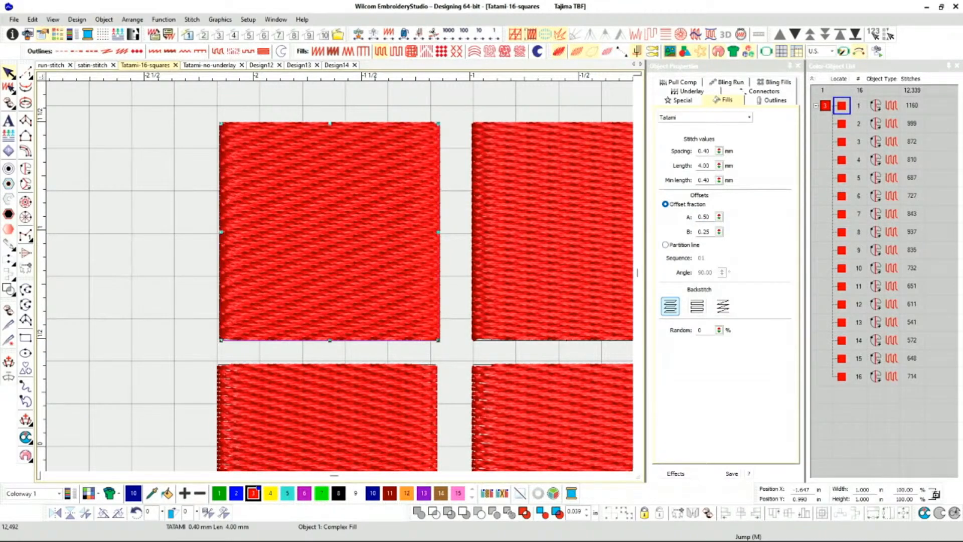
double_click(713, 231)
text(0.5)
key(Return)
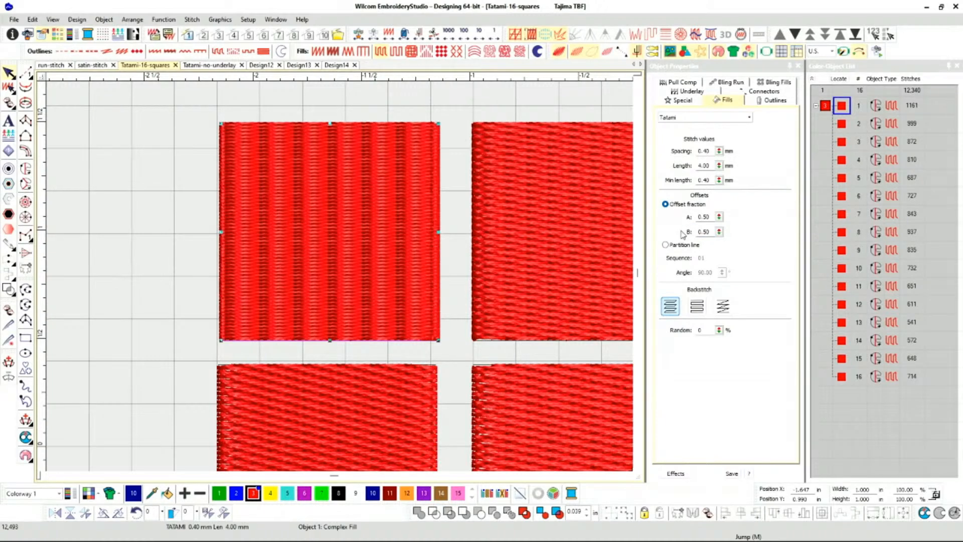
Recolour the first square dark blue with colour 10 and set its offset fraction A to 0.60.
click(373, 496)
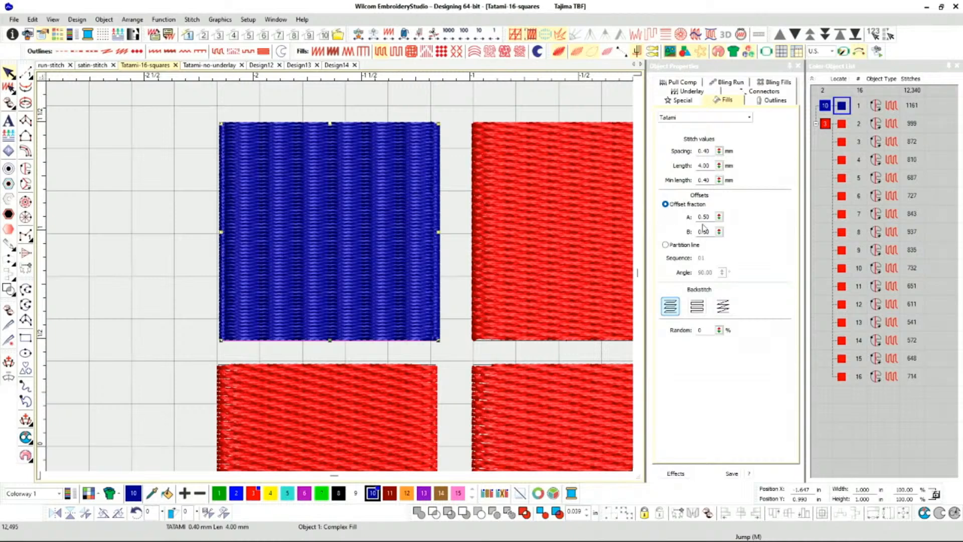
drag(712, 217, 694, 221)
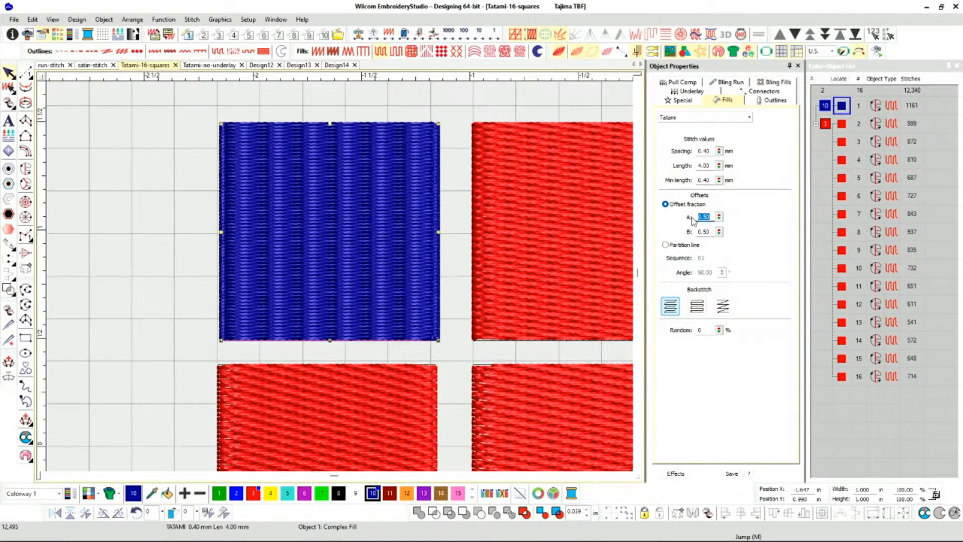
key(Return)
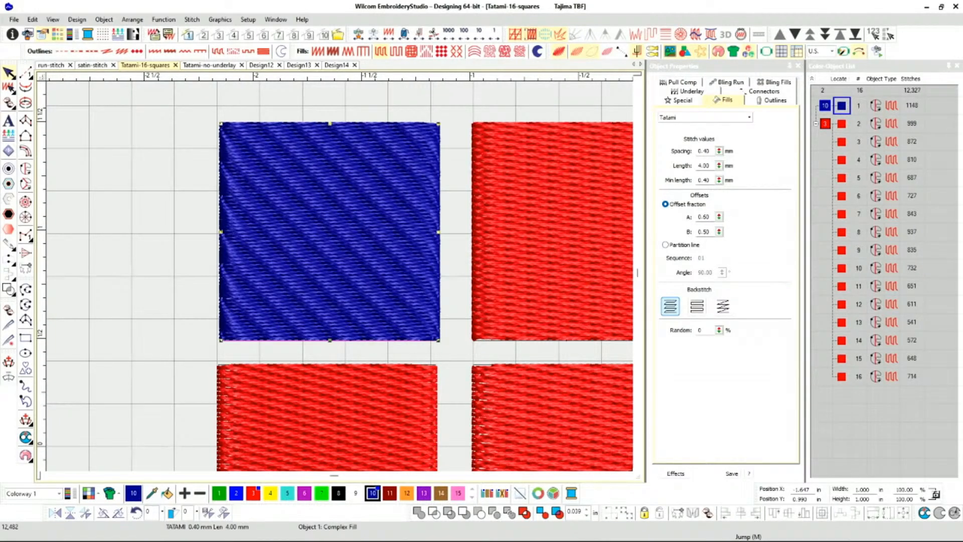
key(c)
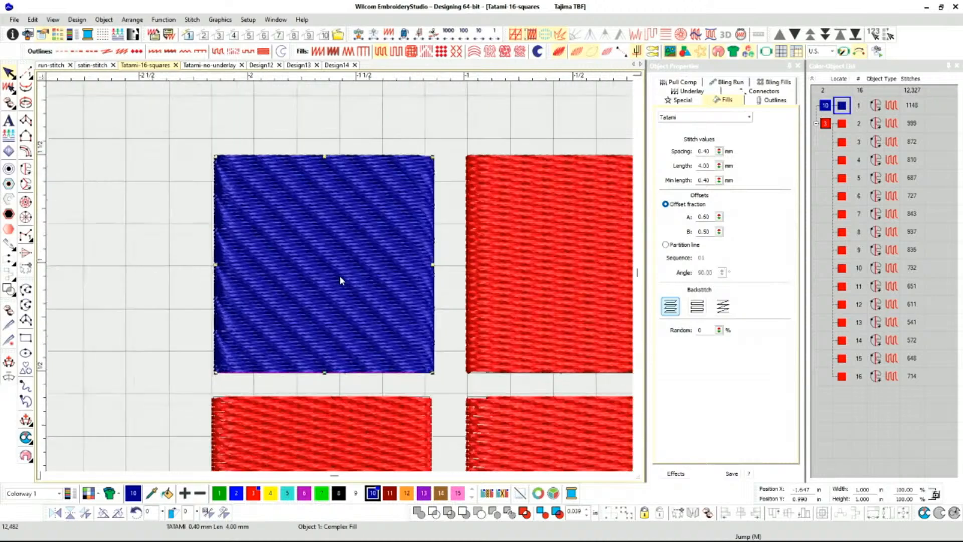
key(shift+z)
key(z)
Set the blue square's offset fraction B to 0.75 and its offset fraction A to 0.33.
double_click(711, 232)
key(BackSpace)
text(.75)
key(Return)
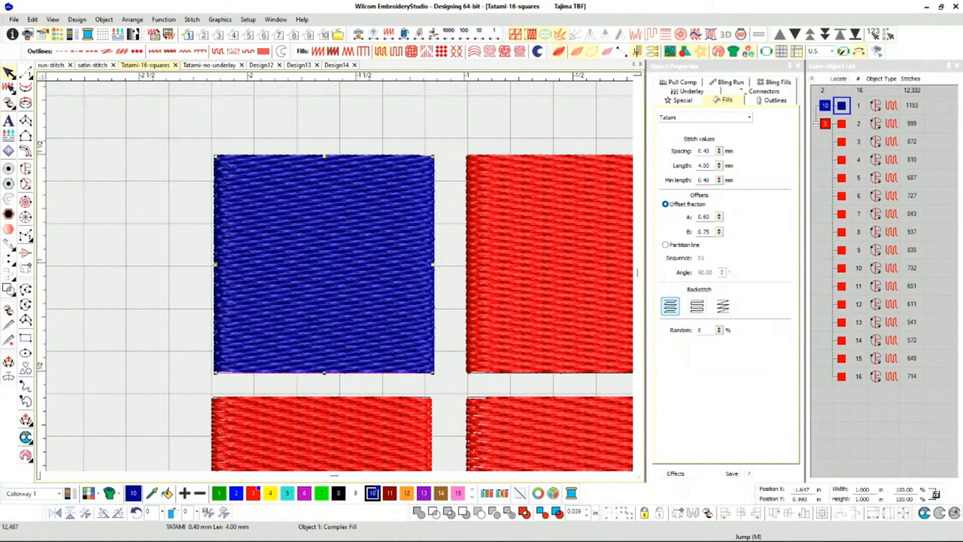
double_click(703, 217)
text(.33)
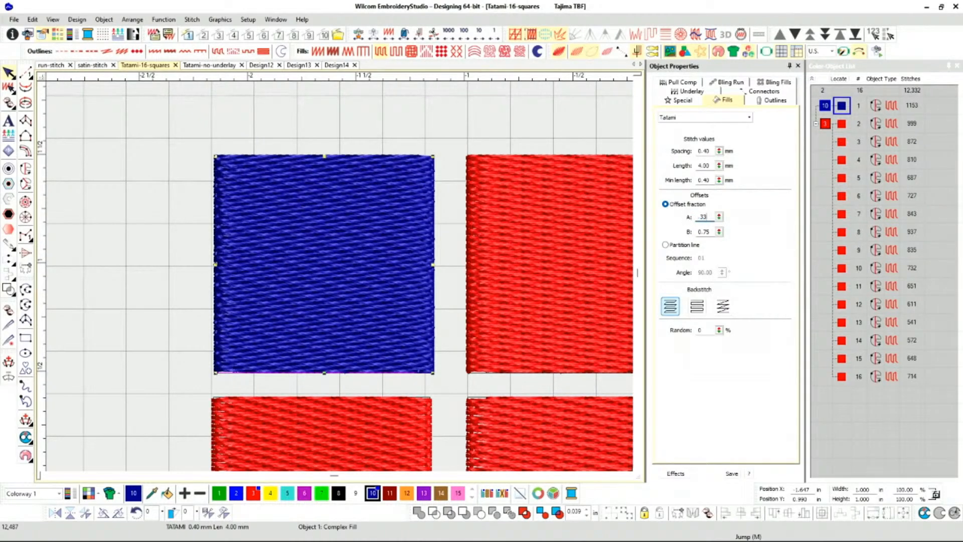
key(Return)
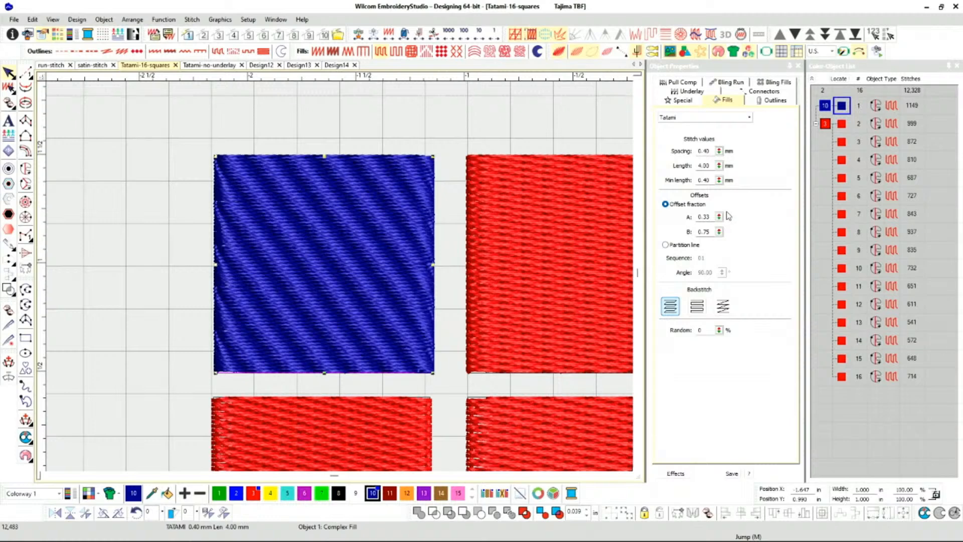
Undo the first square's dark blue recolouring and all of its offset fraction changes.
key(ctrl+z)
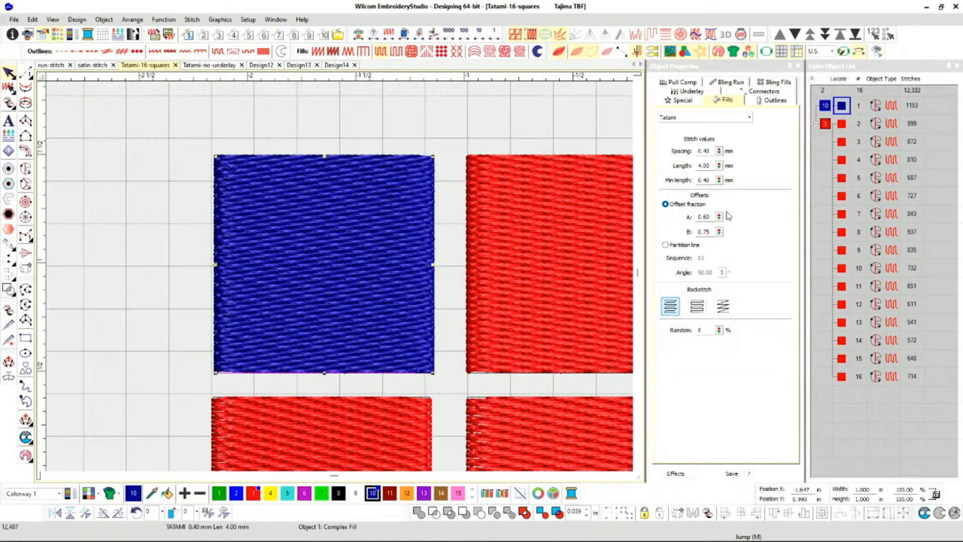
key(ctrl+z)
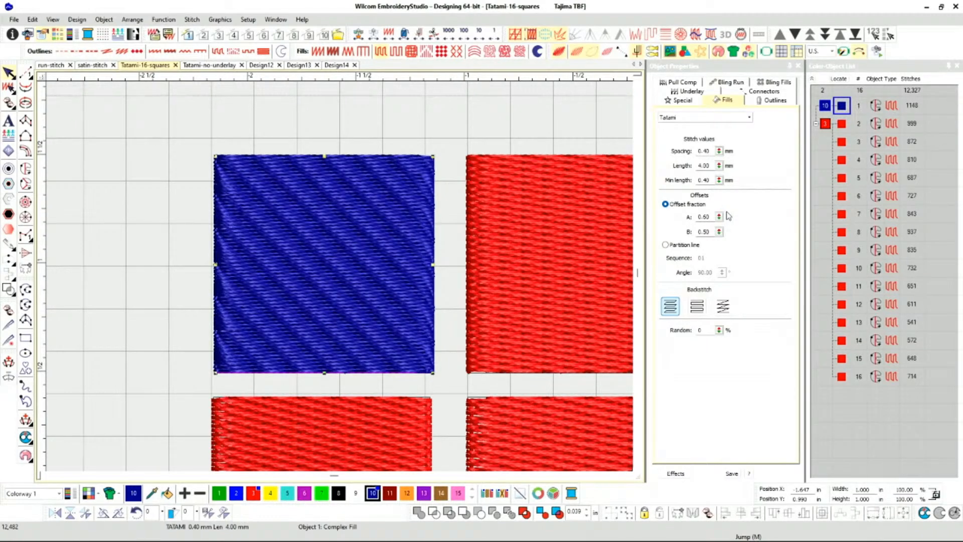
key(ctrl+z)
key(ctrl+z)
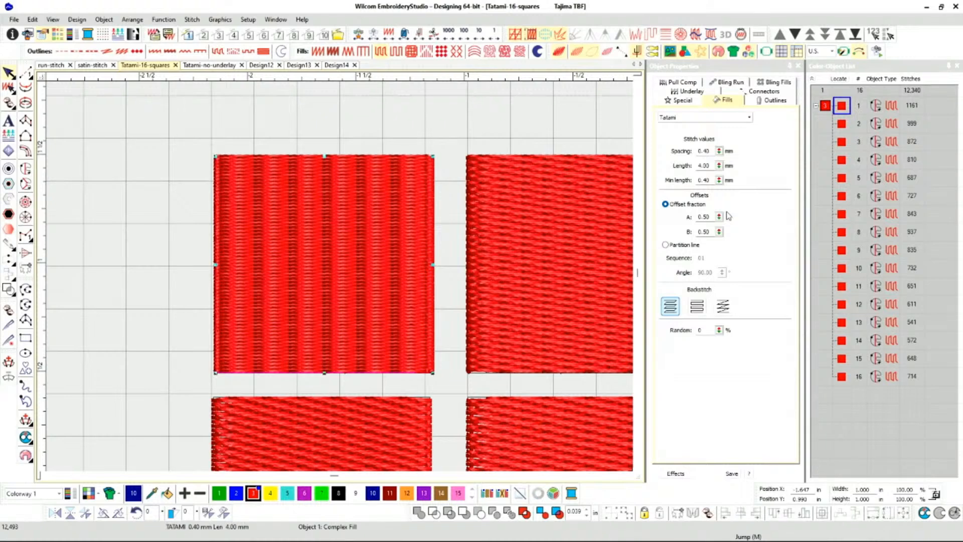
key(ctrl+z)
key(ctrl+z)
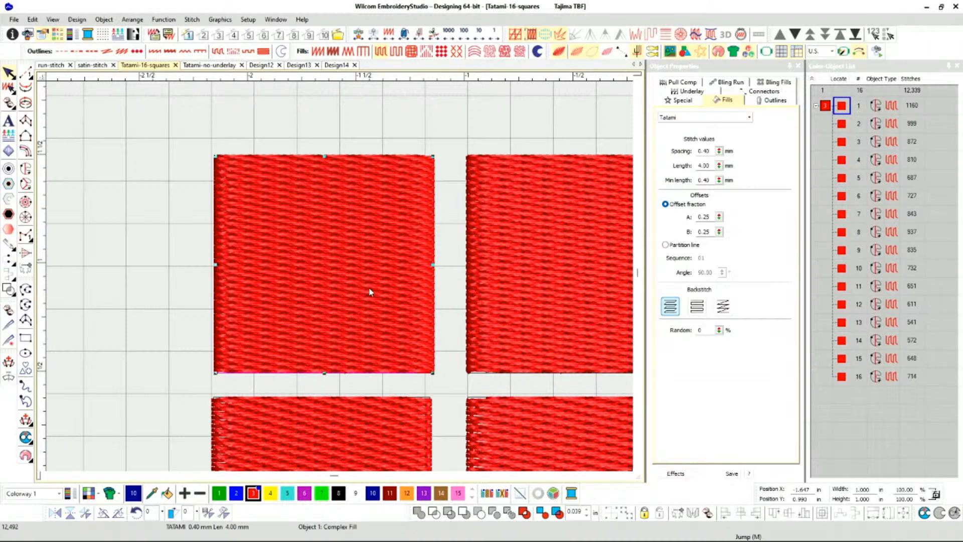
Show the squares as stitch lines and set the first square's backstitch to Borderline.
scroll(340, 280, down, 1)
scroll(340, 280, down, 1)
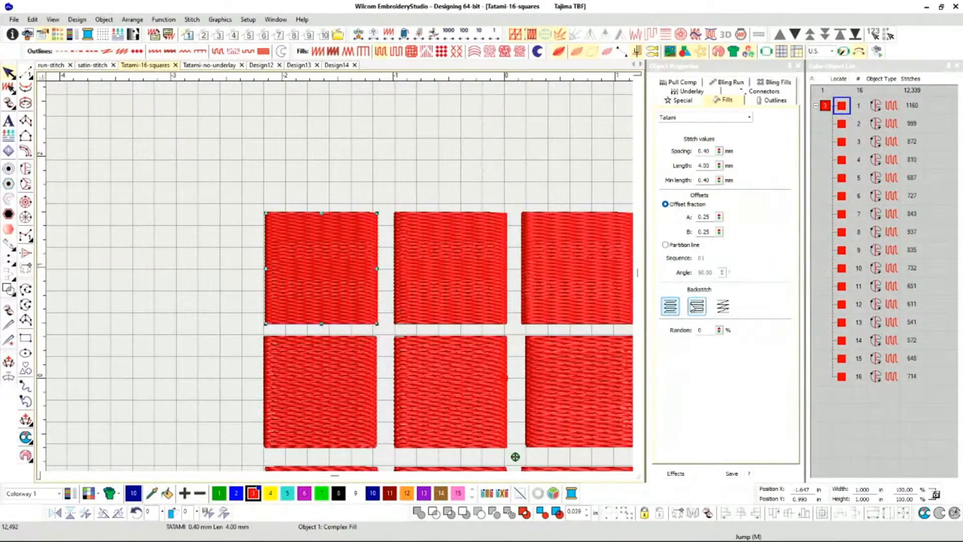
scroll(329, 280, up, 5)
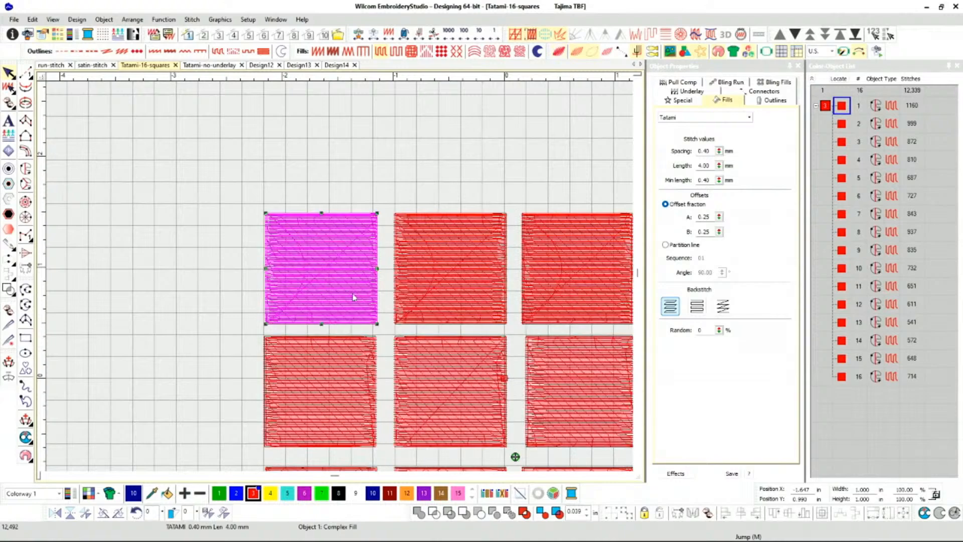
scroll(331, 261, up, 2)
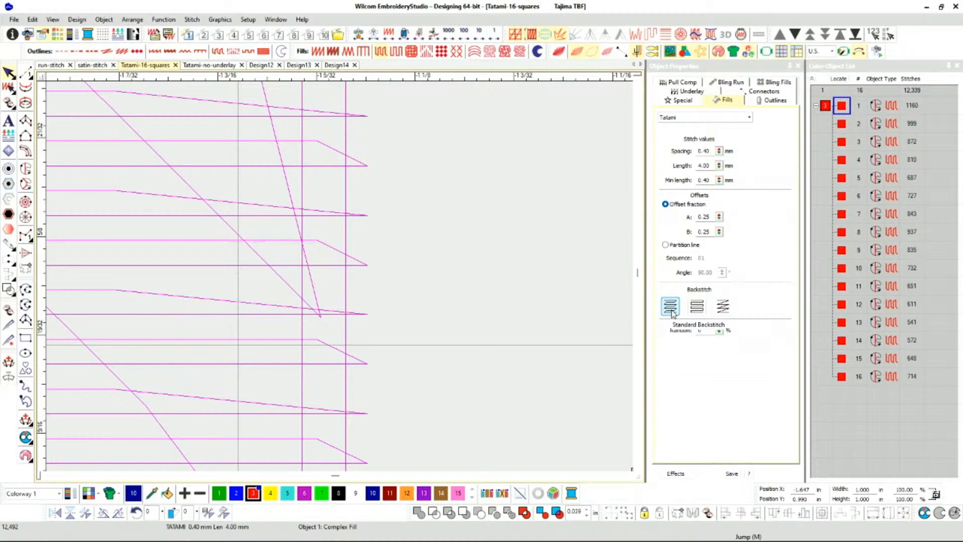
click(697, 306)
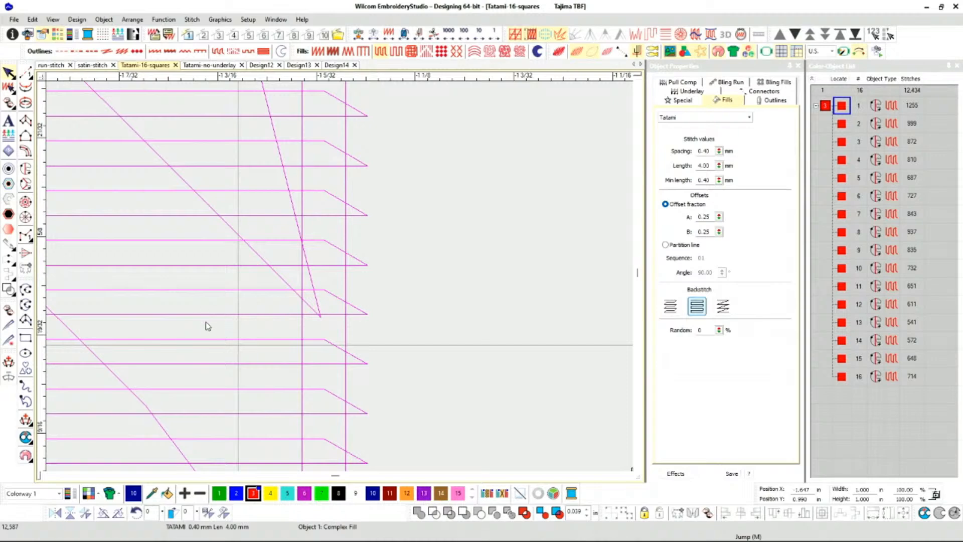
Examine how the Borderline backstitch forms the row ends along both side edges of the first square.
scroll(208, 320, down, 1)
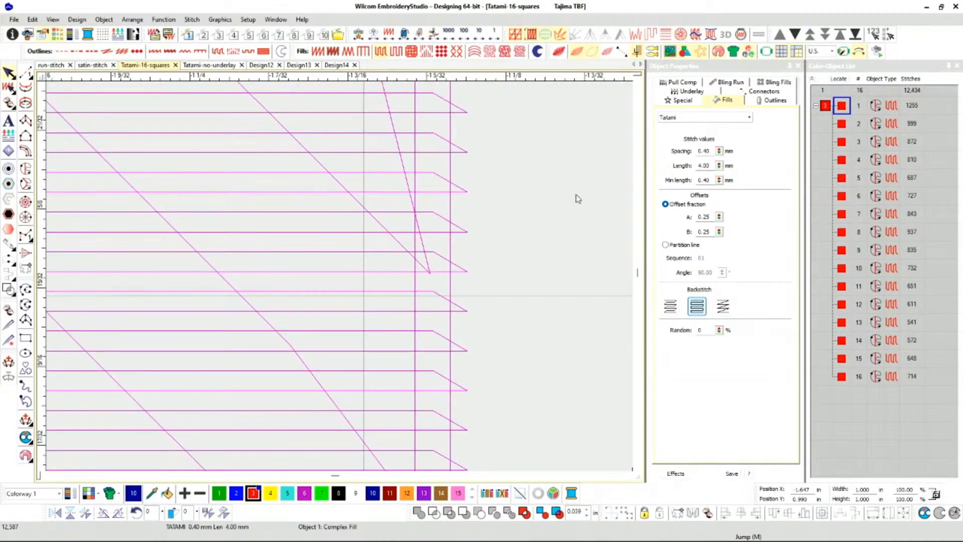
scroll(301, 287, down, 1)
scroll(211, 299, down, 2)
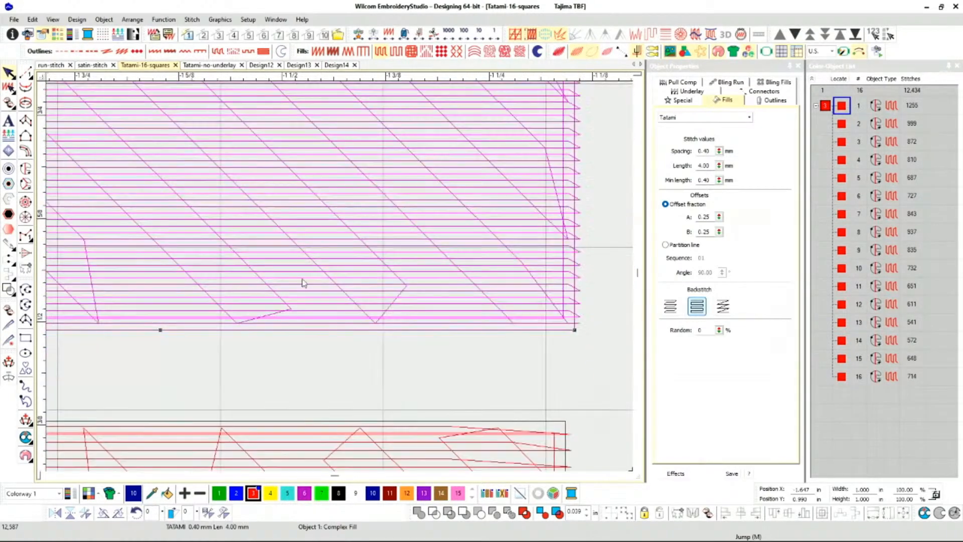
scroll(267, 282, down, 2)
scroll(103, 279, down, 1)
scroll(340, 280, up, 2)
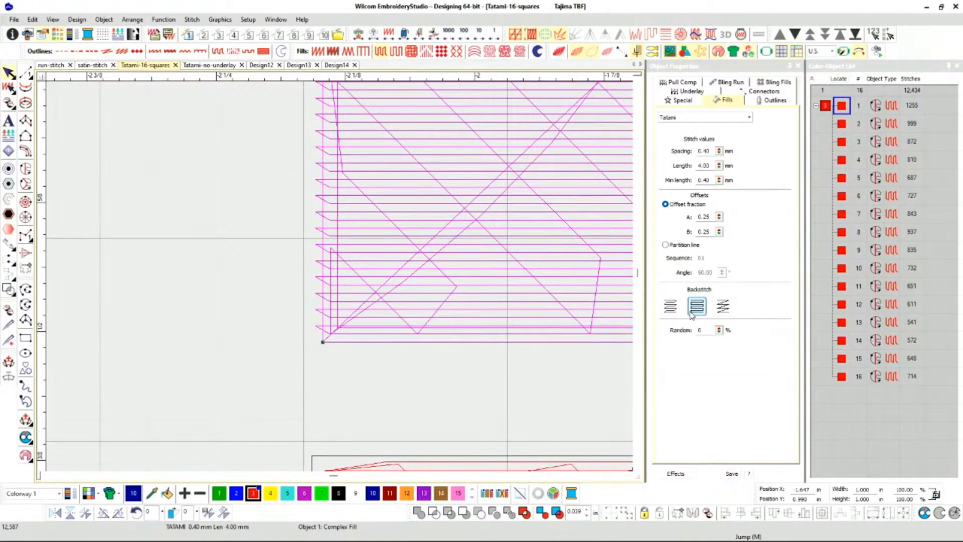
scroll(339, 276, down, 2)
scroll(340, 280, down, 2)
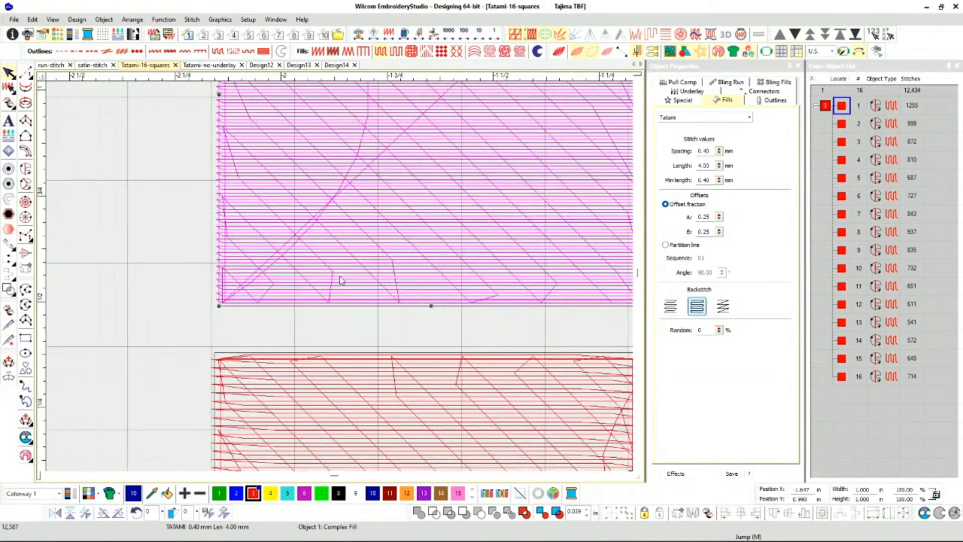
Compare Standard and Borderline backstitch at the first square's edge, leaving the backstitch set to Standard.
click(674, 308)
click(688, 309)
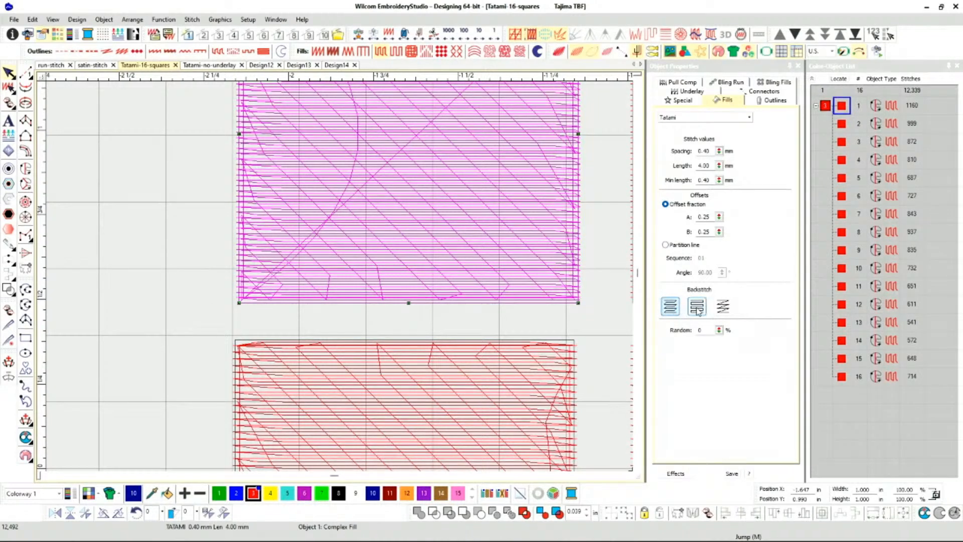
click(670, 306)
scroll(339, 276, up, 3)
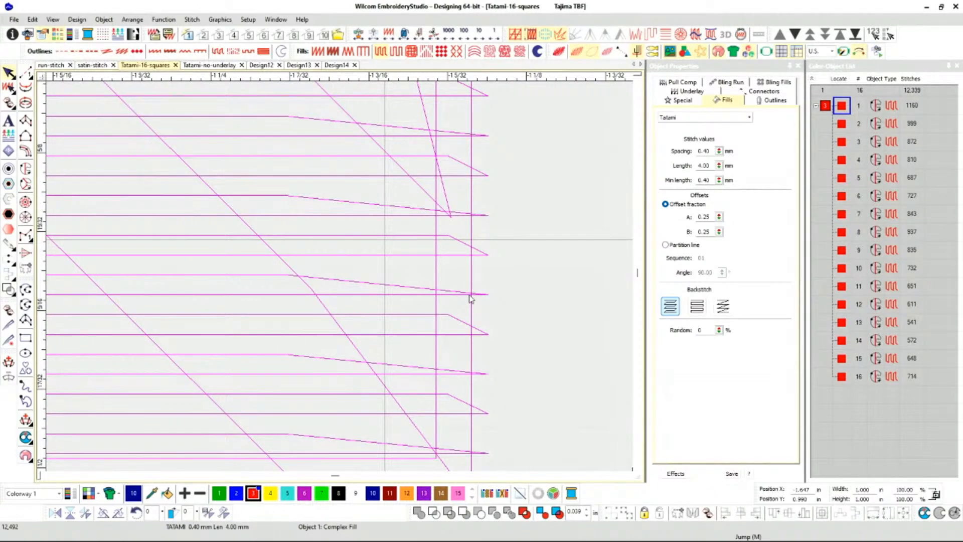
click(692, 315)
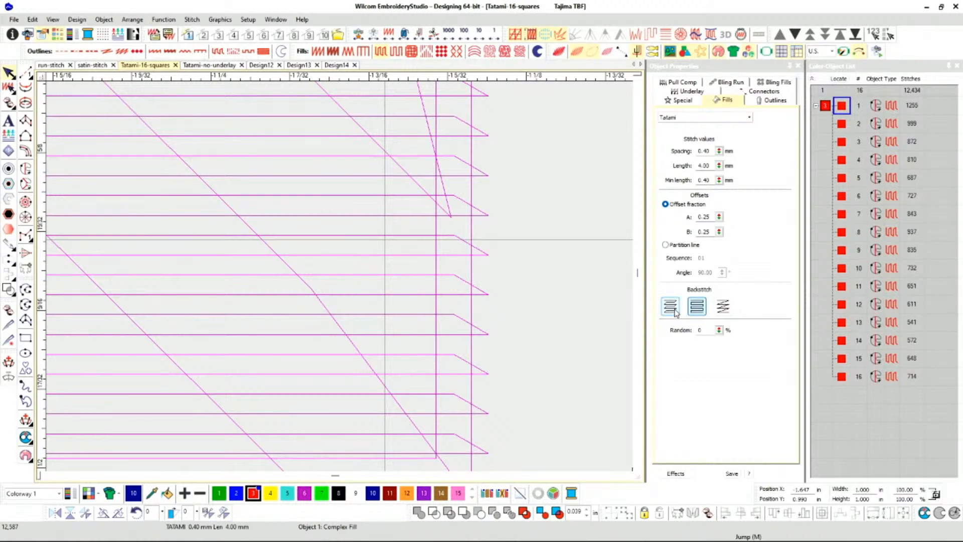
click(675, 311)
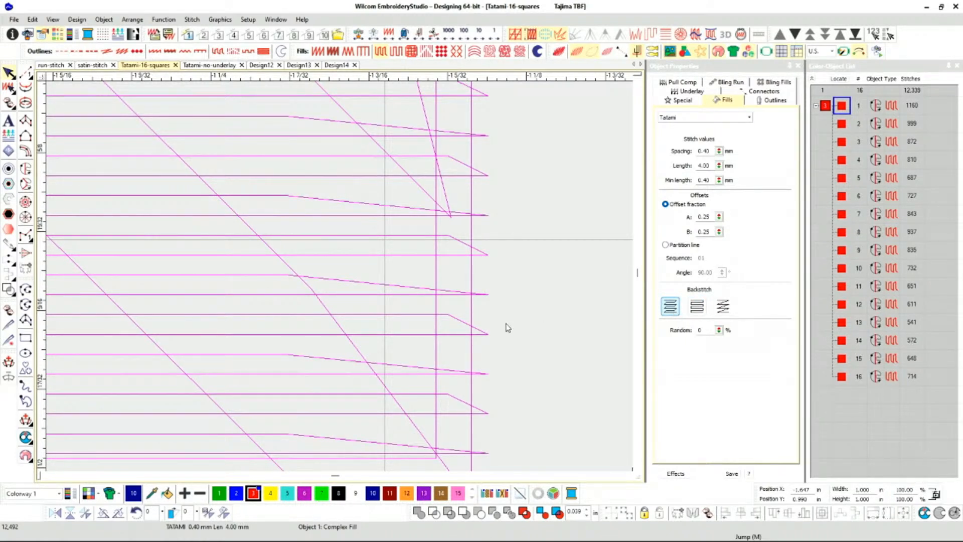
Try the Diagonal backstitch on the first square and return it to Standard.
scroll(339, 321, down, 2)
scroll(321, 278, down, 4)
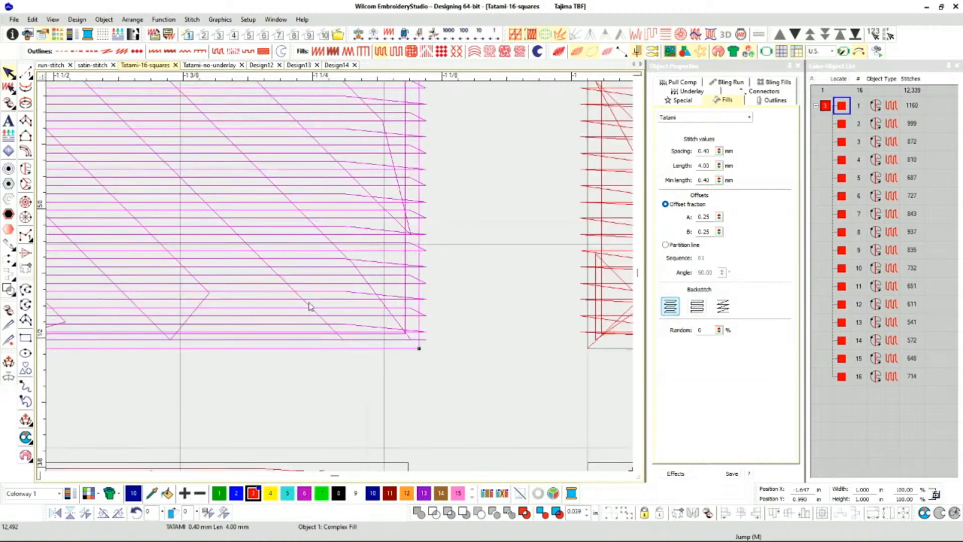
click(490, 312)
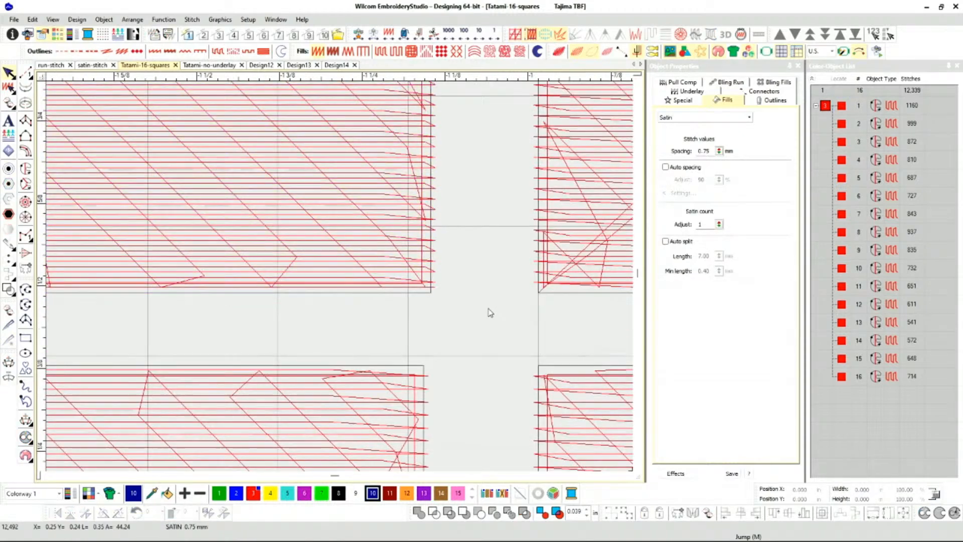
click(412, 253)
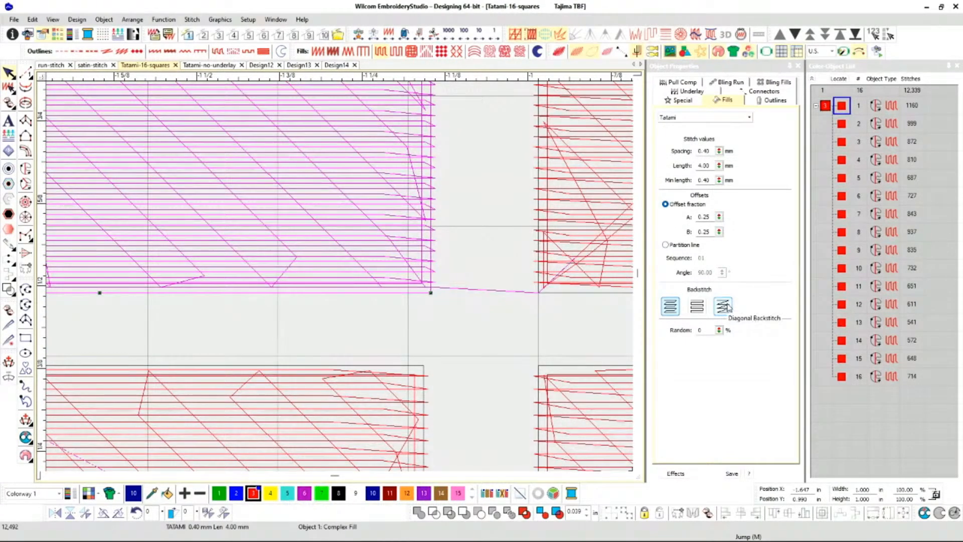
click(728, 307)
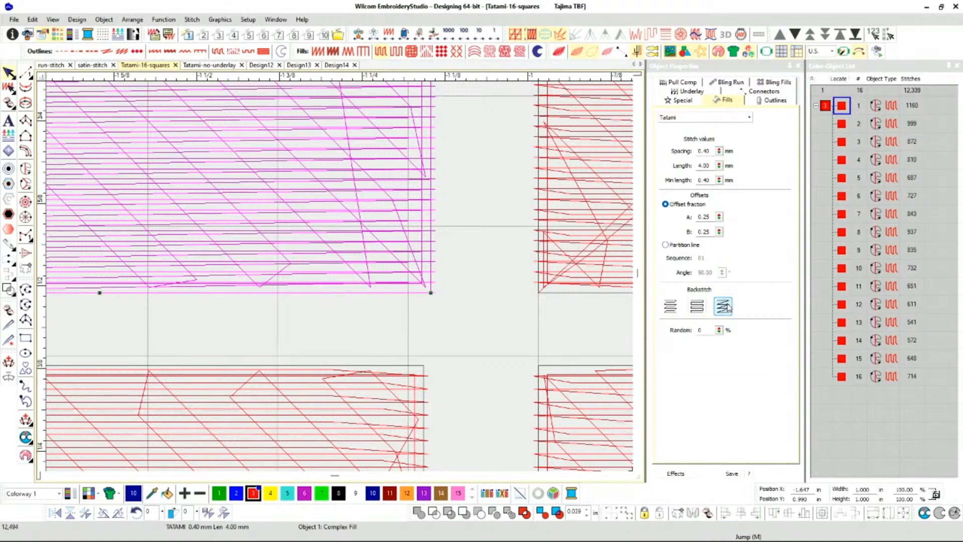
click(679, 310)
scroll(310, 209, down, 4)
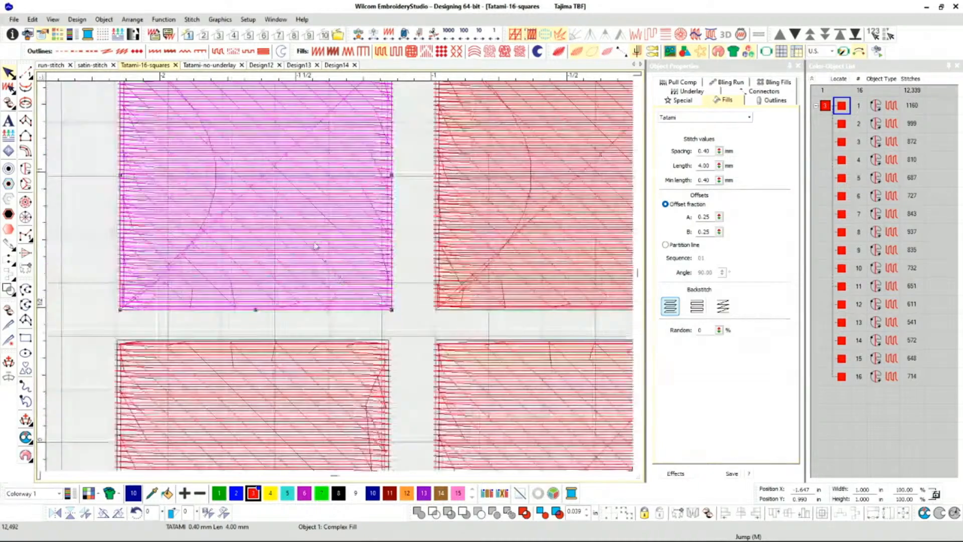
Reselect the first square and alternate its backstitch between Diagonal and Standard twice to compare the whole fill, ending on Standard.
click(319, 155)
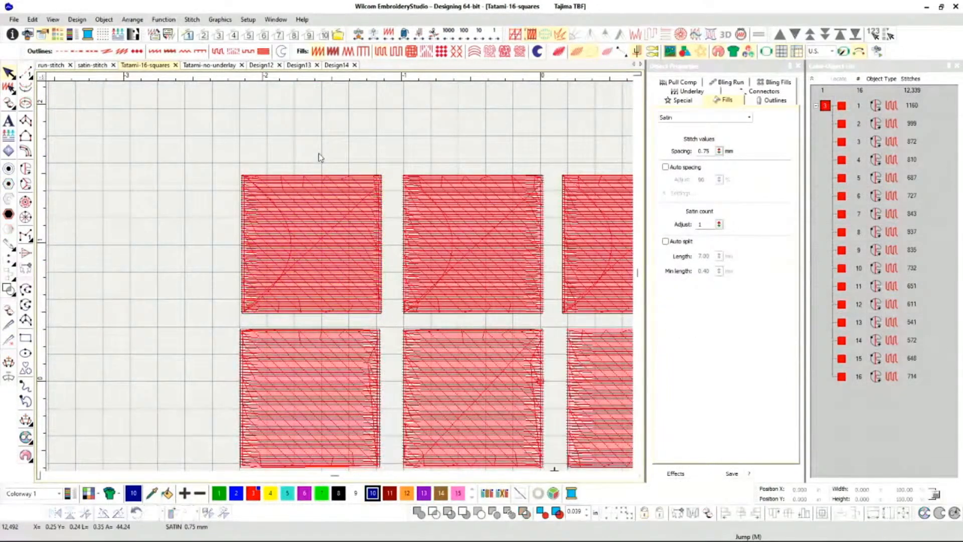
click(317, 224)
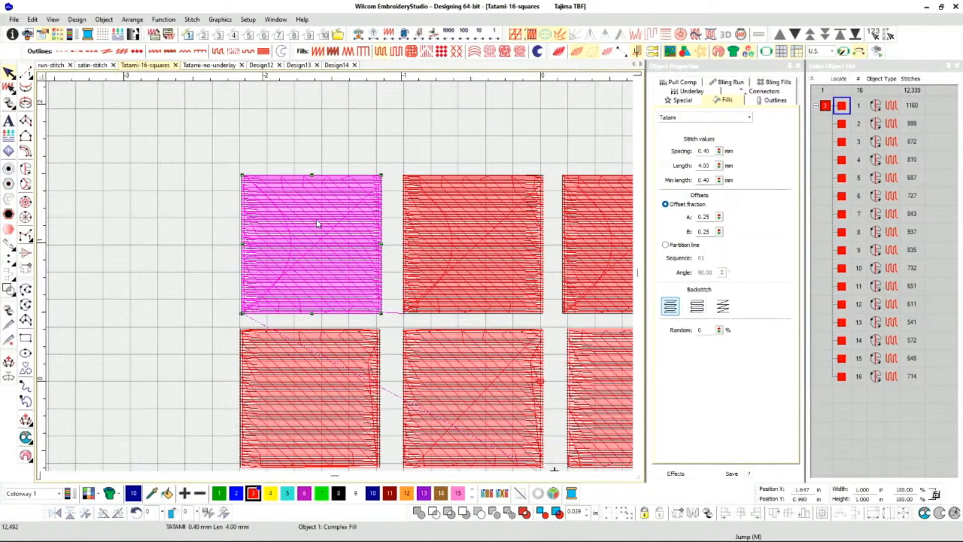
click(724, 310)
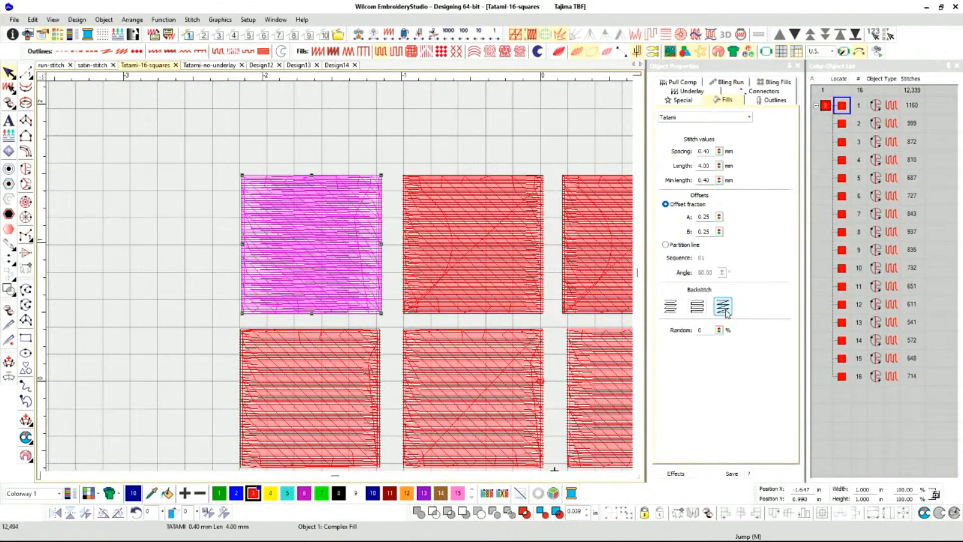
click(670, 311)
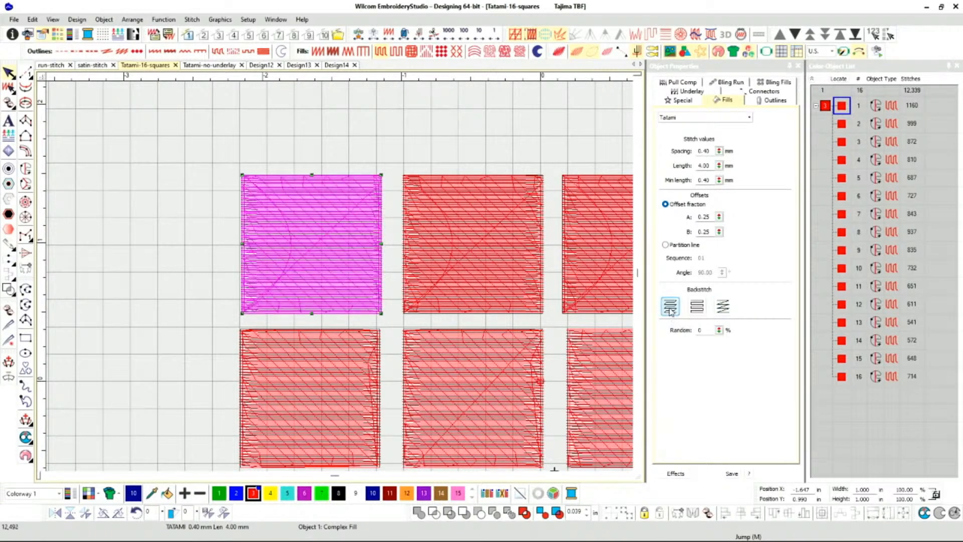
click(720, 309)
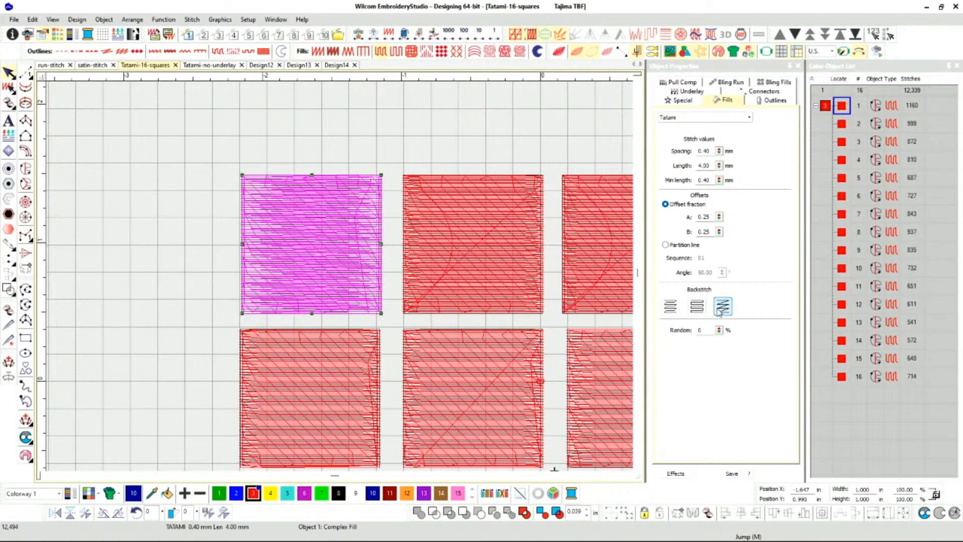
click(670, 309)
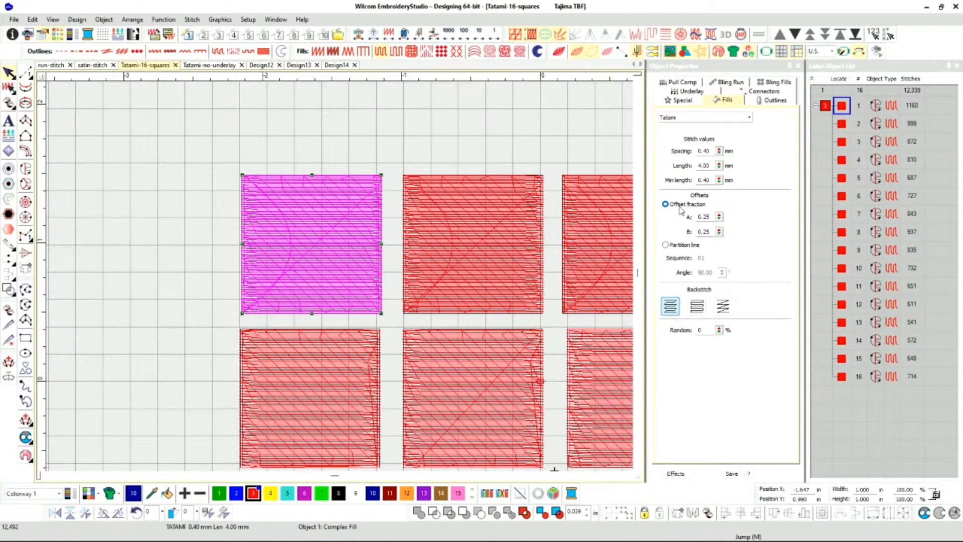
Set margin 1 of the first square's Edge run underlay to 1.43 mm.
click(697, 100)
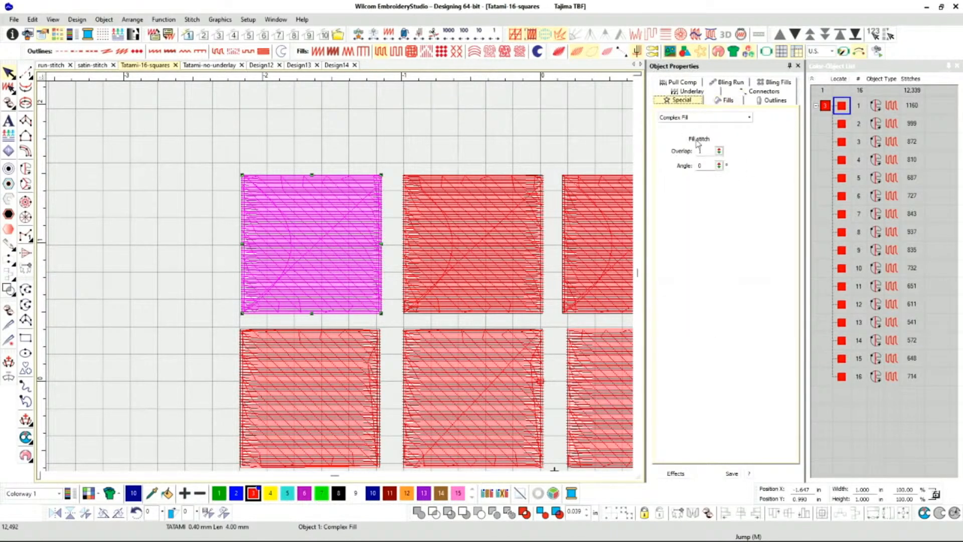
click(709, 91)
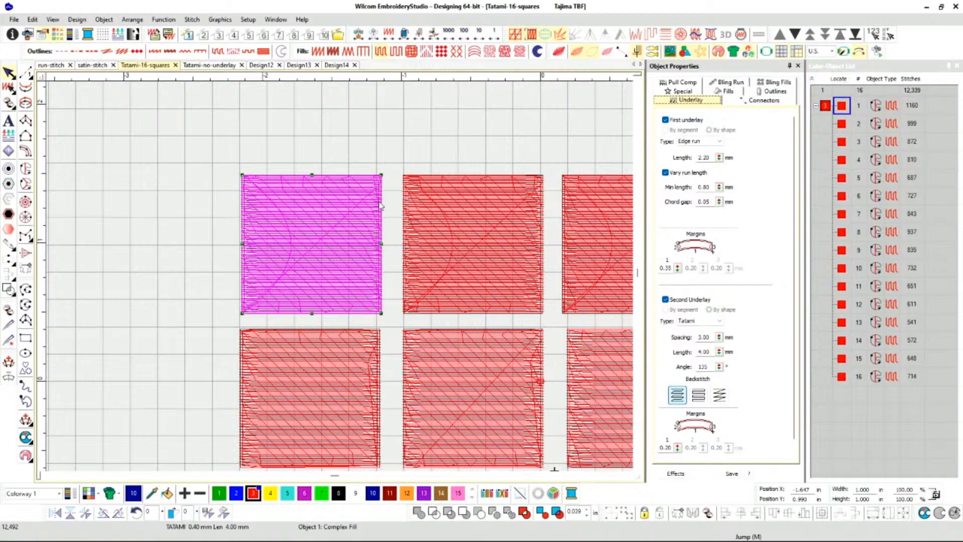
scroll(381, 205, up, 5)
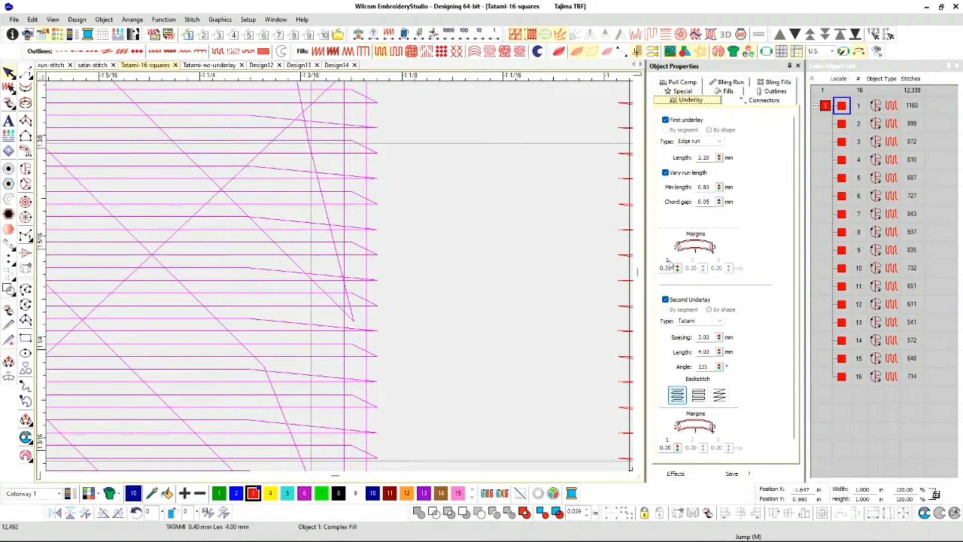
drag(679, 270, 633, 251)
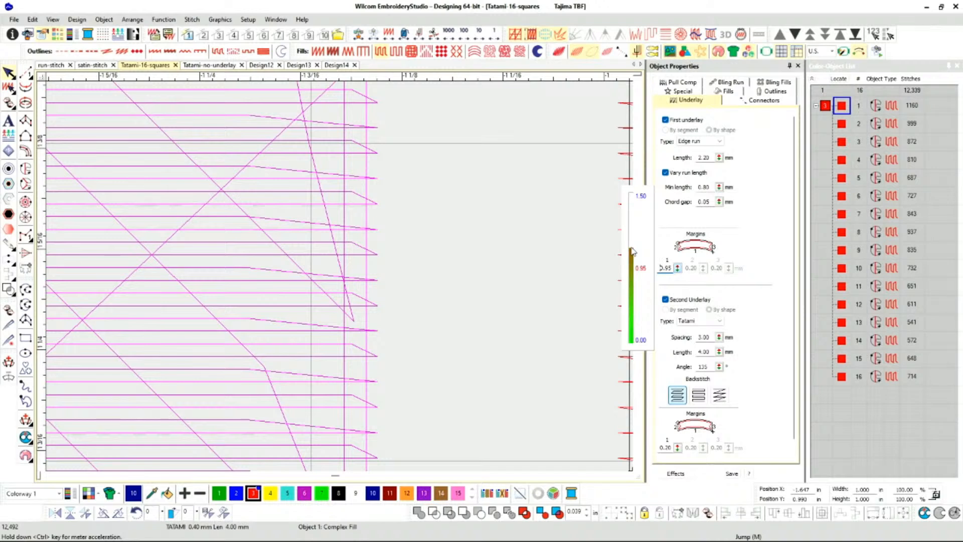
drag(631, 247, 633, 203)
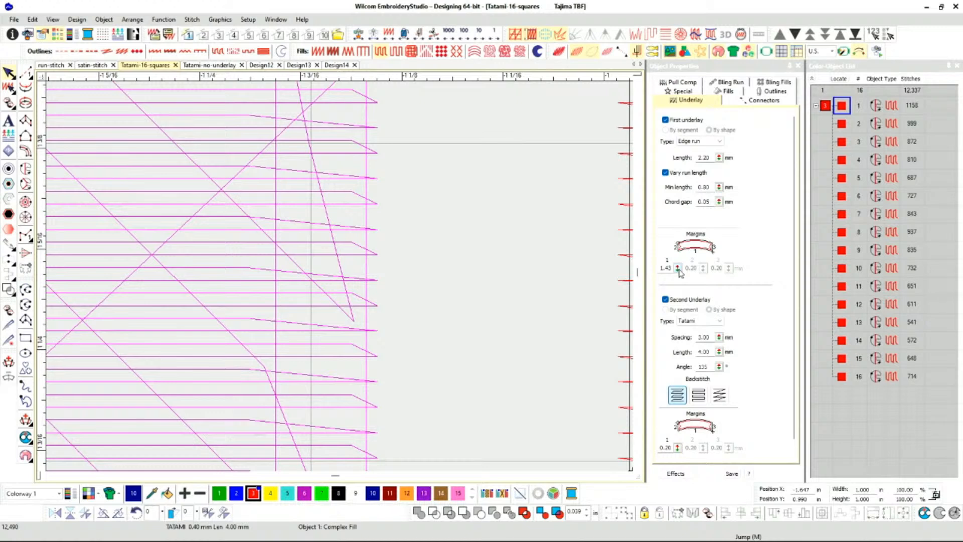
Set the Edge run underlay's margin 1 to 0.35 mm and look over the second underlay's Tatami settings.
click(678, 270)
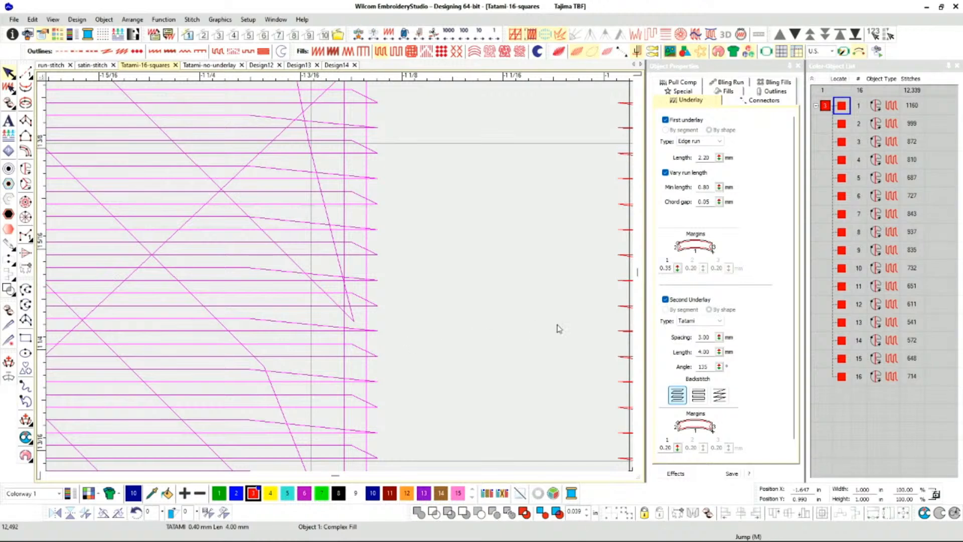
scroll(725, 336, down, 1)
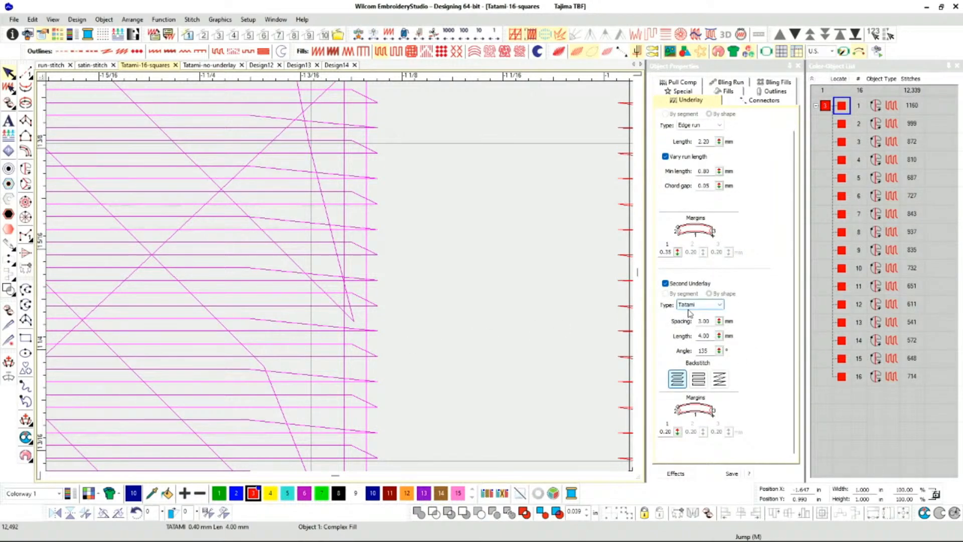
scroll(278, 318, down, 3)
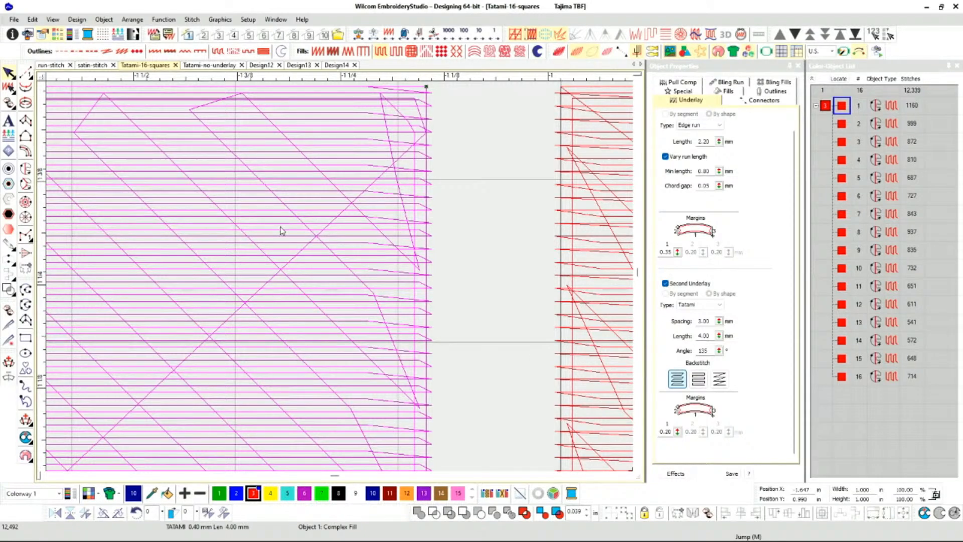
Turn on the TrueView rendering and look over the whole first square and its neighbours.
key(t)
scroll(245, 248, down, 1)
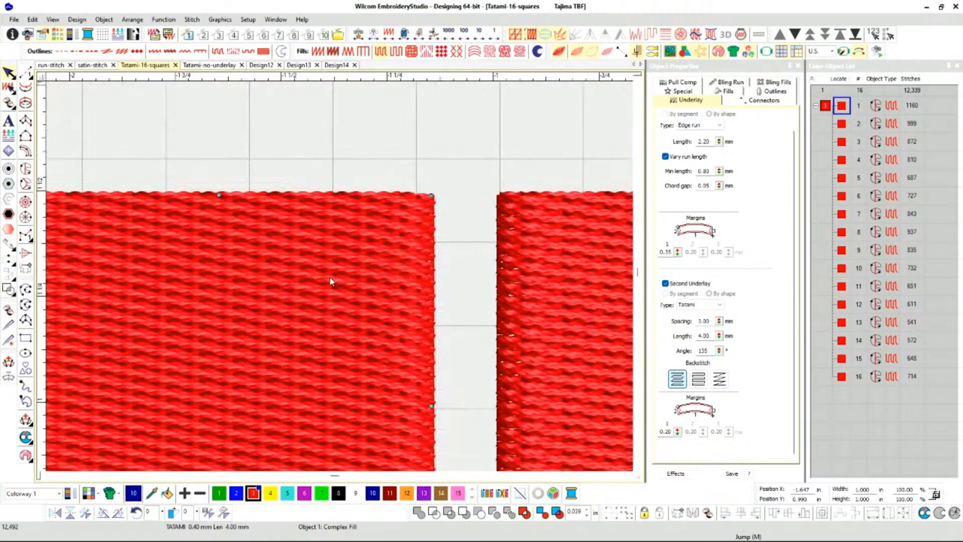
scroll(329, 281, down, 1)
scroll(329, 301, down, 1)
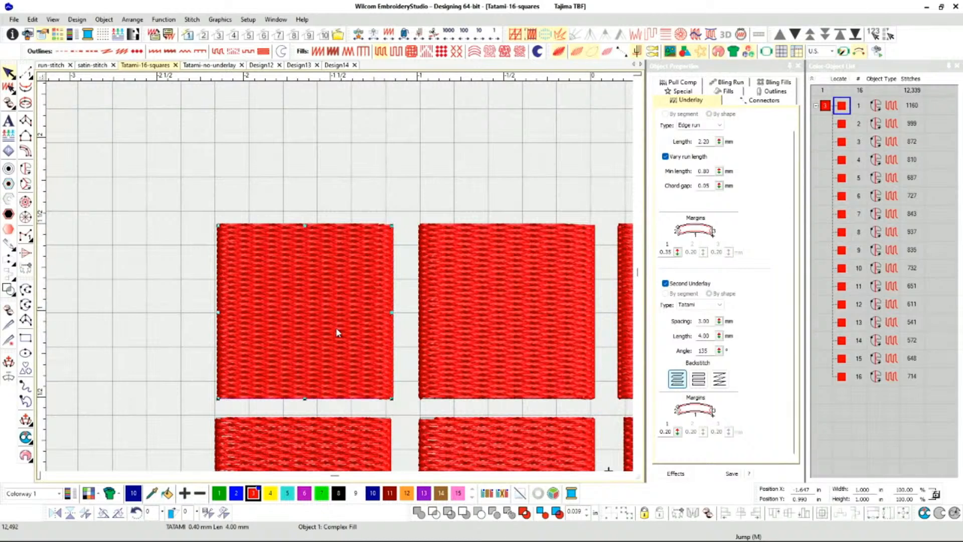
Shift the first square's outlying reshape handle slightly along the second square's lower edge and reselect the first square.
key(h)
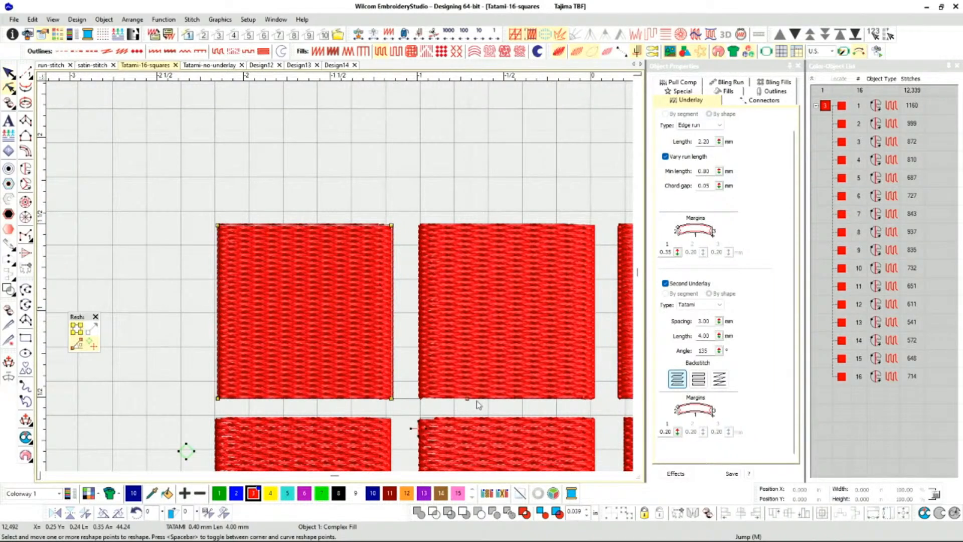
click(467, 398)
mouse_move(471, 396)
mouse_down()
mouse_move(436, 259)
mouse_move(431, 132)
mouse_move(459, 231)
mouse_move(481, 397)
mouse_up()
click(8, 73)
click(277, 310)
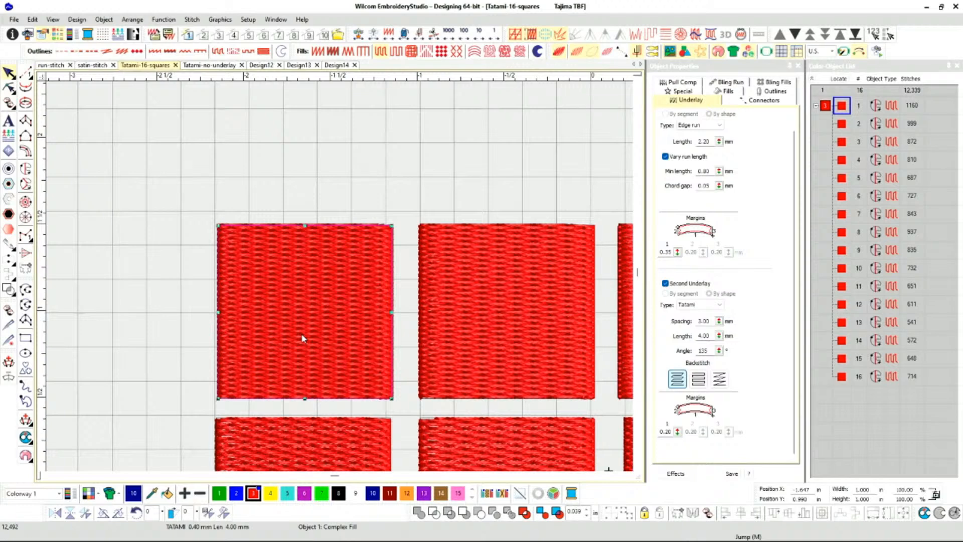
Display the first square's reshape points, turn TrueView off and examine its underlay stitches.
key(h)
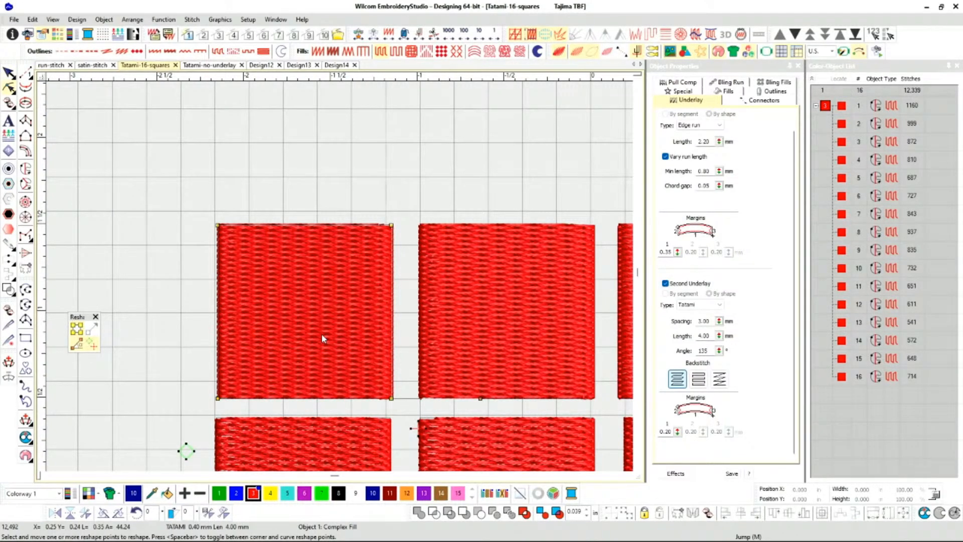
key(t)
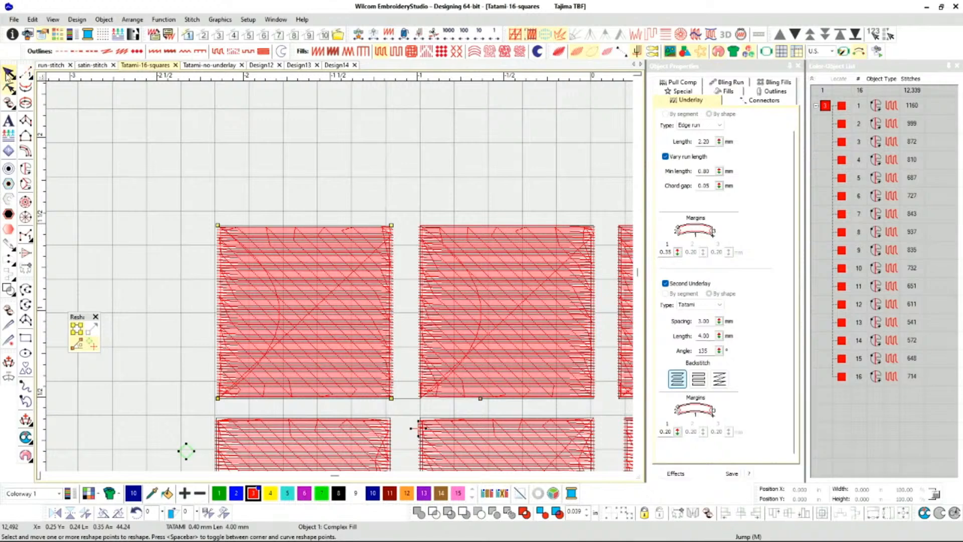
click(9, 74)
scroll(317, 346, up, 2)
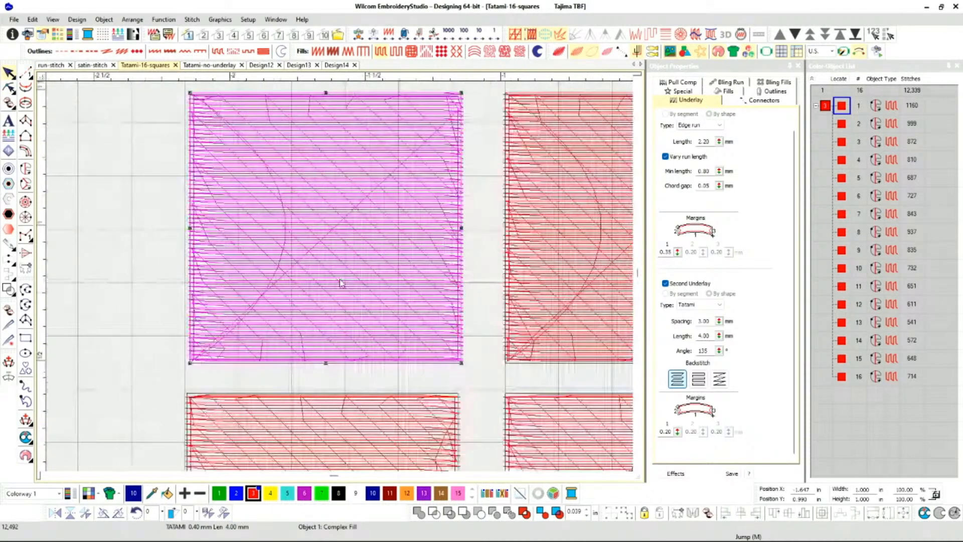
scroll(339, 276, down, 1)
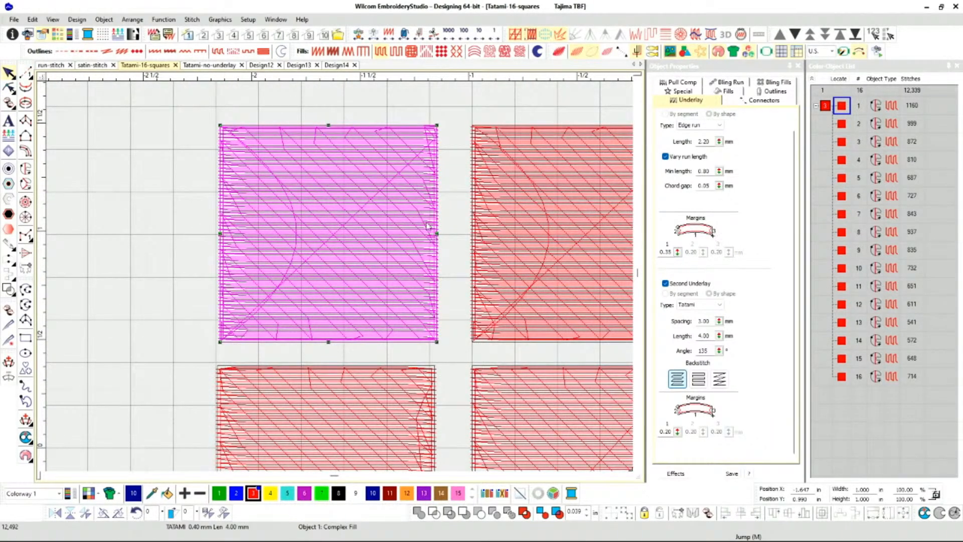
Try a 90° angle for the first square's second Tatami underlay and undo it.
double_click(709, 351)
text(90)
key(Return)
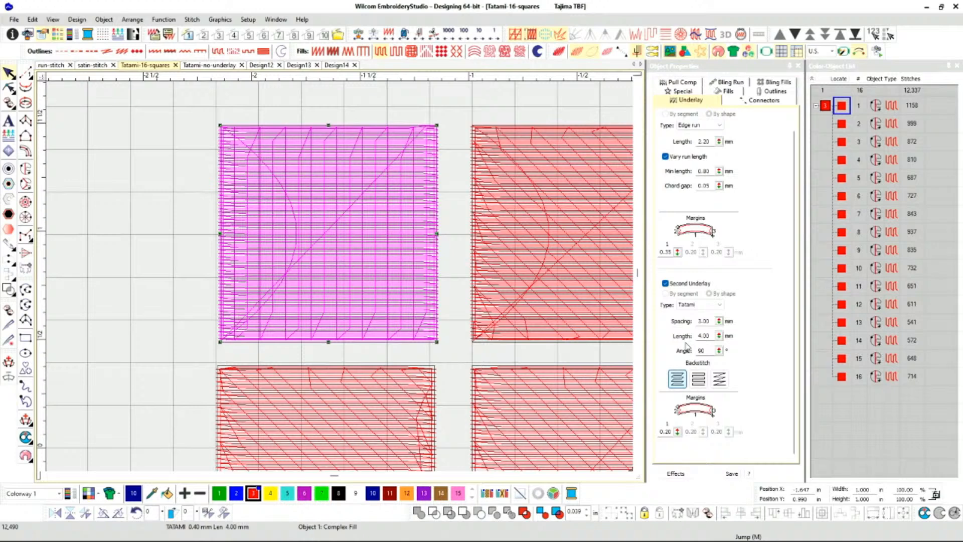
key(ctrl+z)
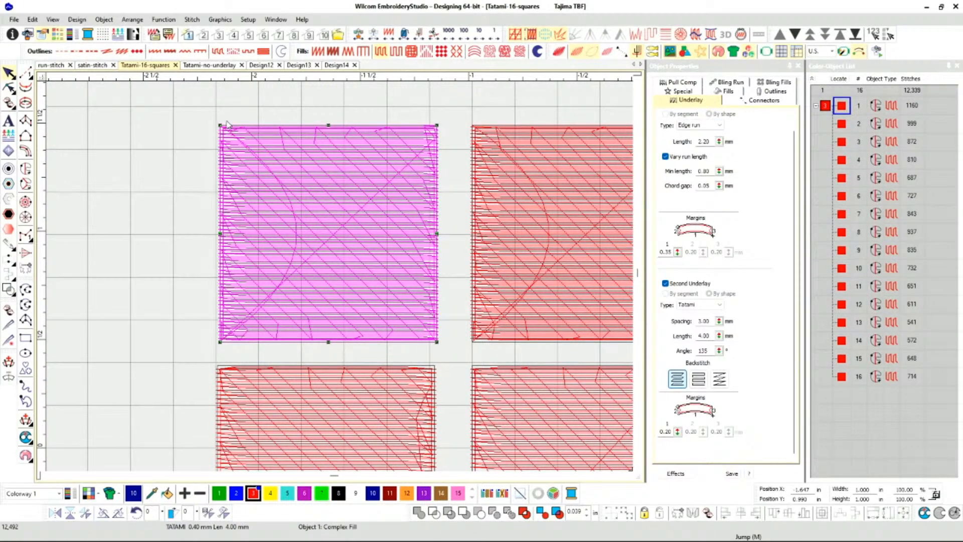
Show the first square's connector settings and look over the arrangement of the sample squares.
click(748, 102)
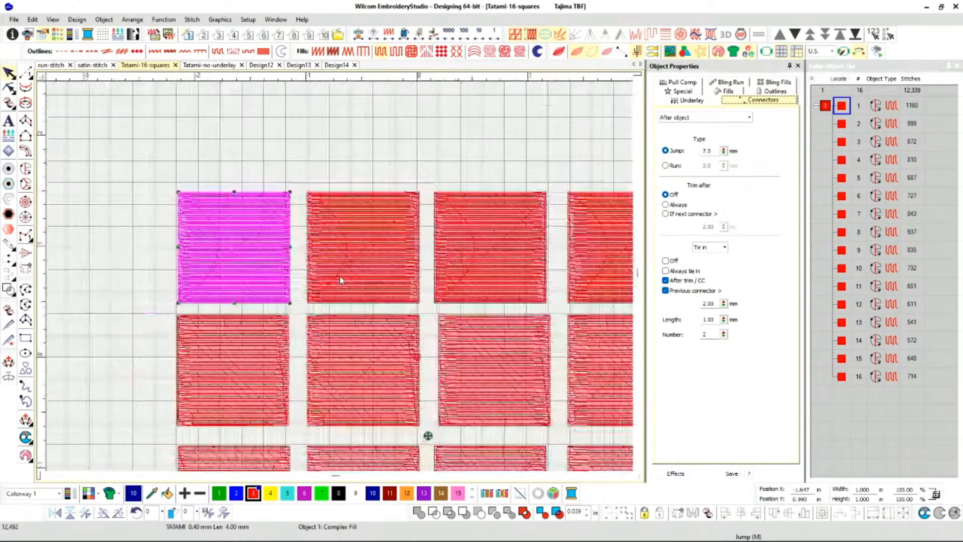
scroll(340, 283, down, 4)
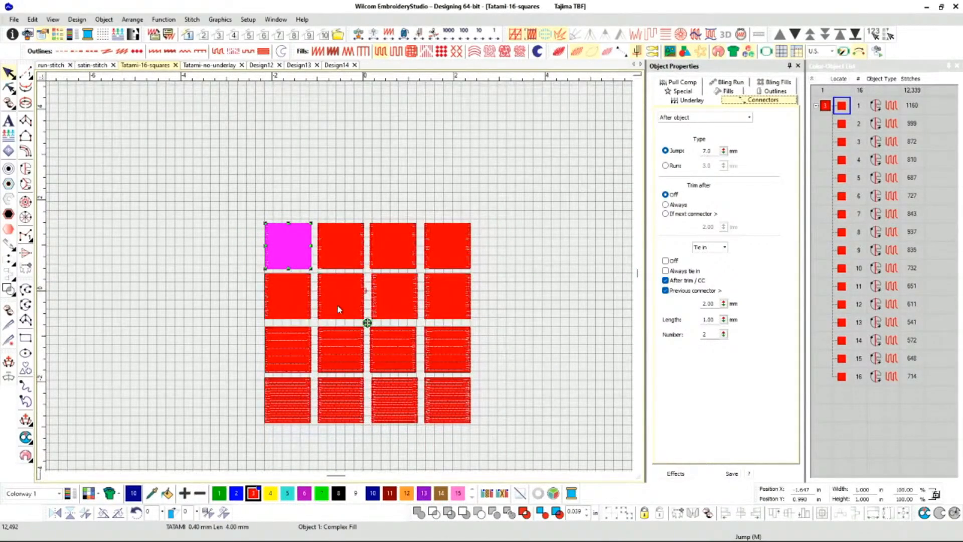
scroll(339, 278, up, 2)
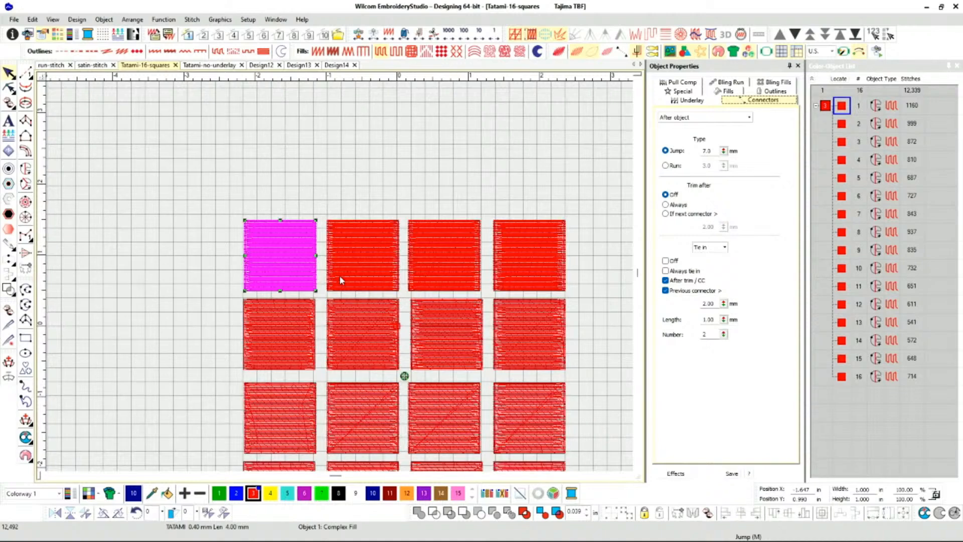
scroll(339, 276, up, 3)
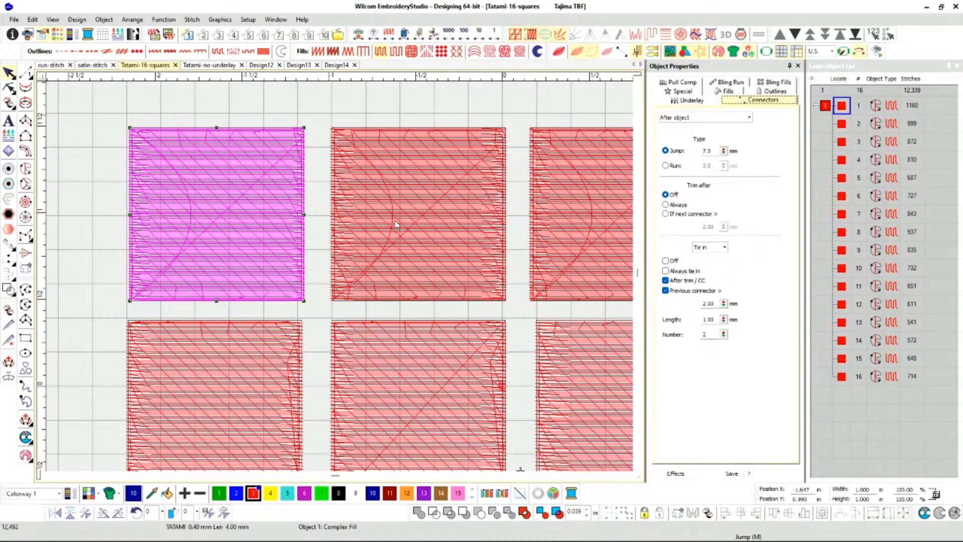
Turn TrueView on and check the first square's special Complex Fill settings.
key(t)
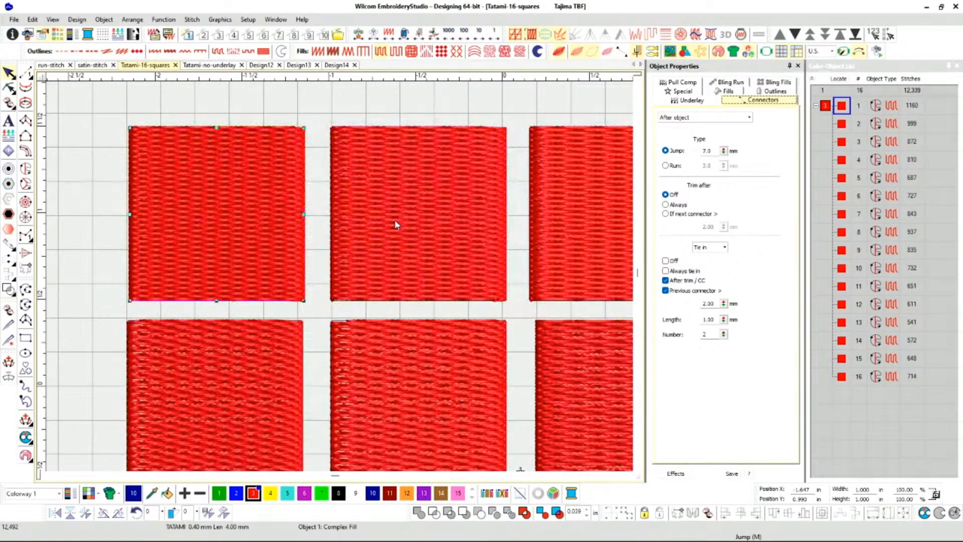
click(736, 93)
click(696, 100)
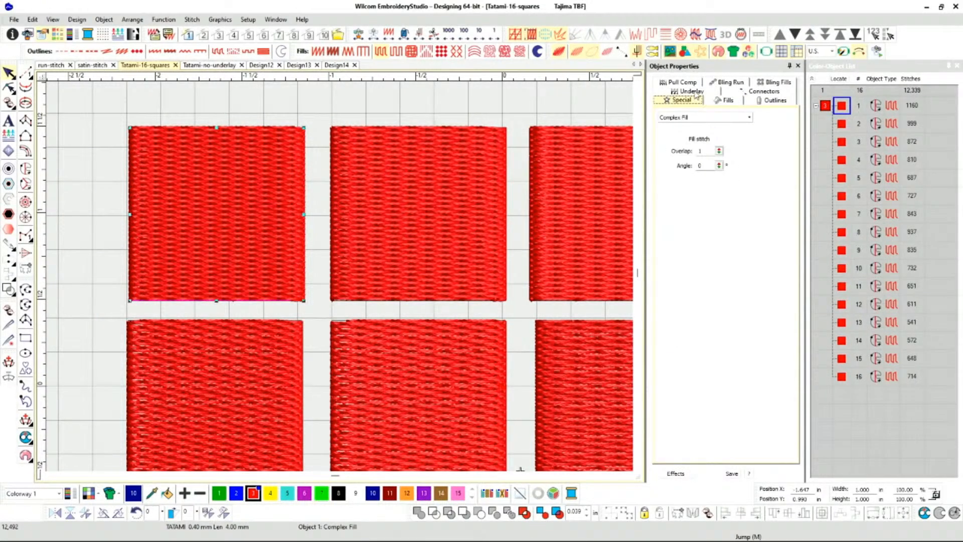
click(694, 92)
click(694, 98)
scroll(339, 276, down, 2)
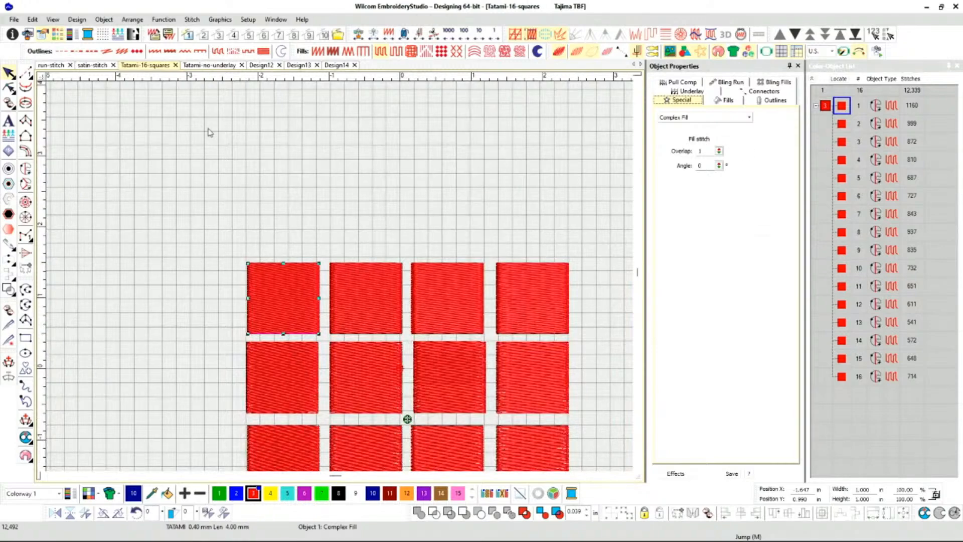
Show the design information, look over all the squares and clear the selection.
click(27, 35)
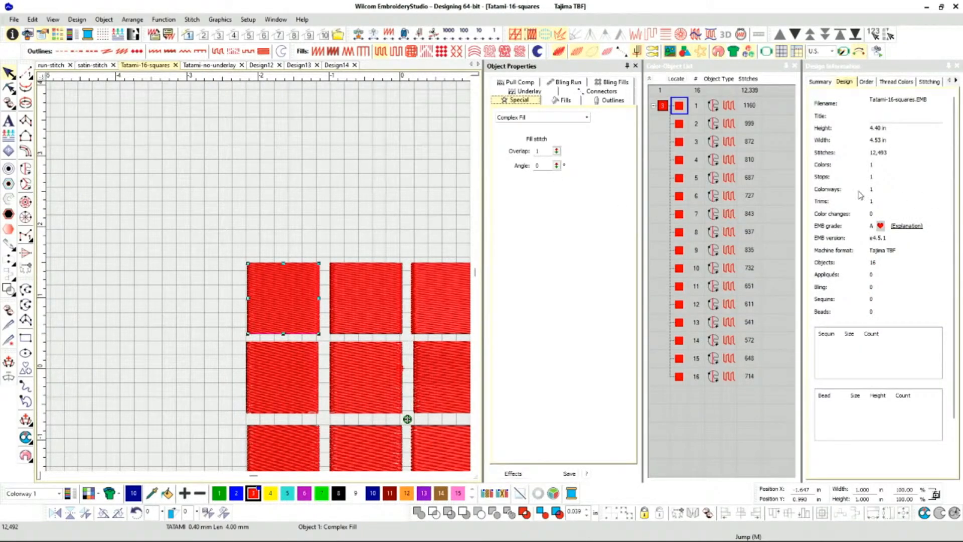
scroll(258, 272, down, 3)
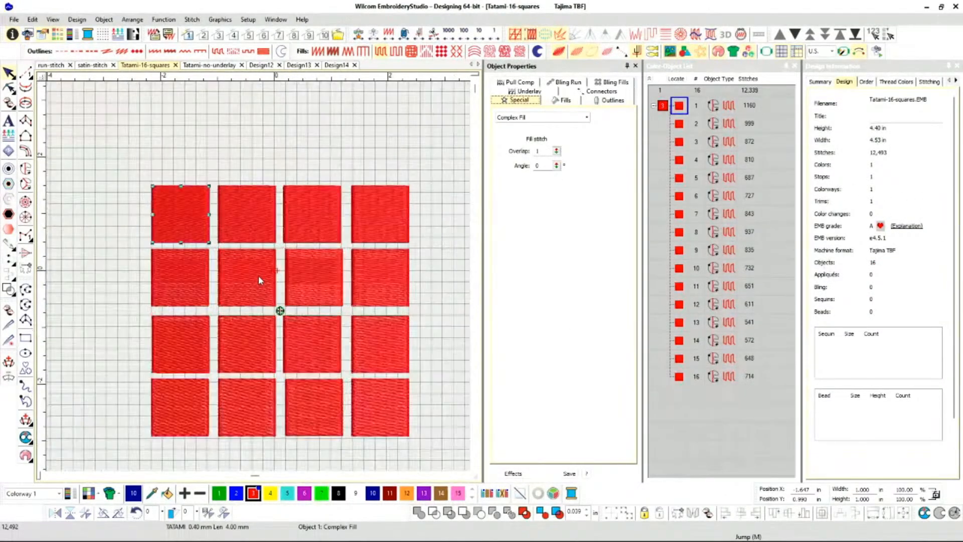
scroll(261, 280, up, 1)
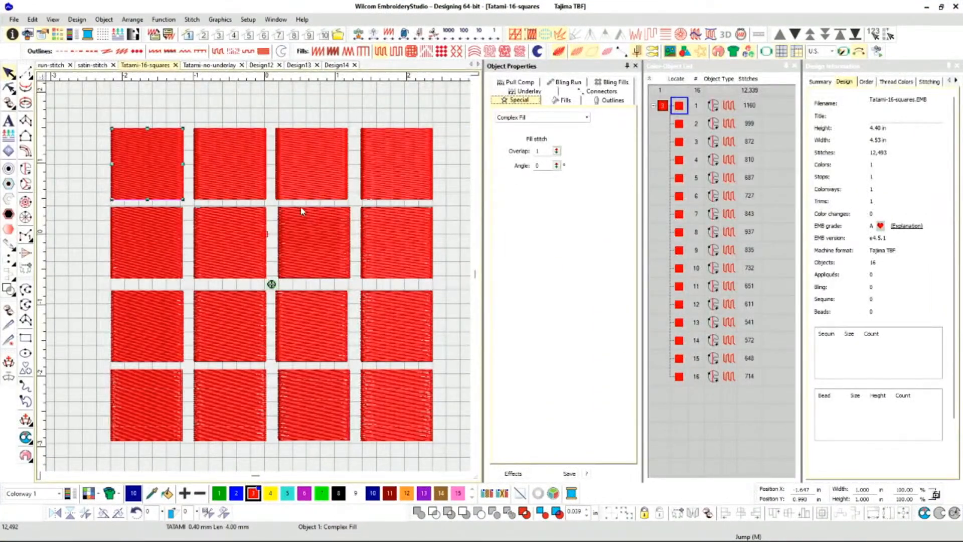
click(288, 109)
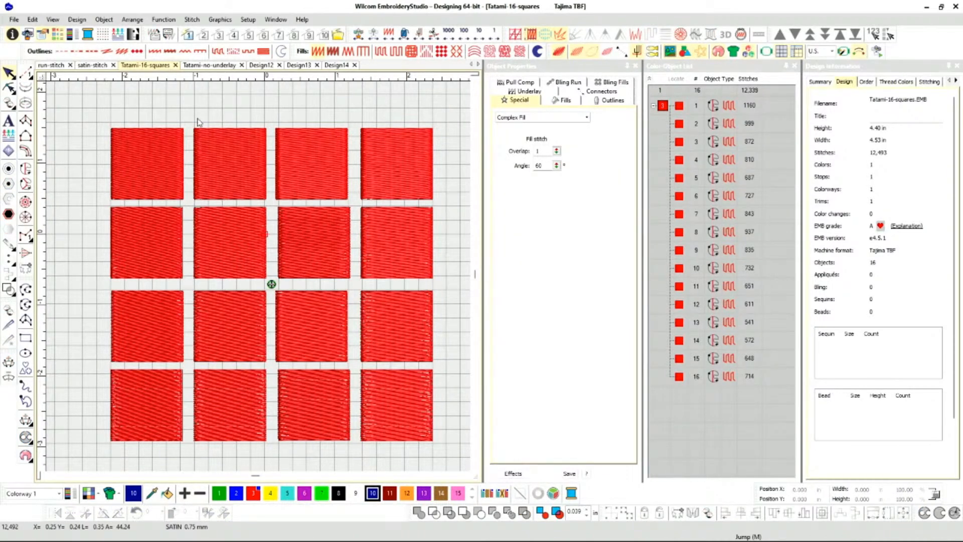
Open the print preview of the squares and change the page orientation to portrait.
click(14, 19)
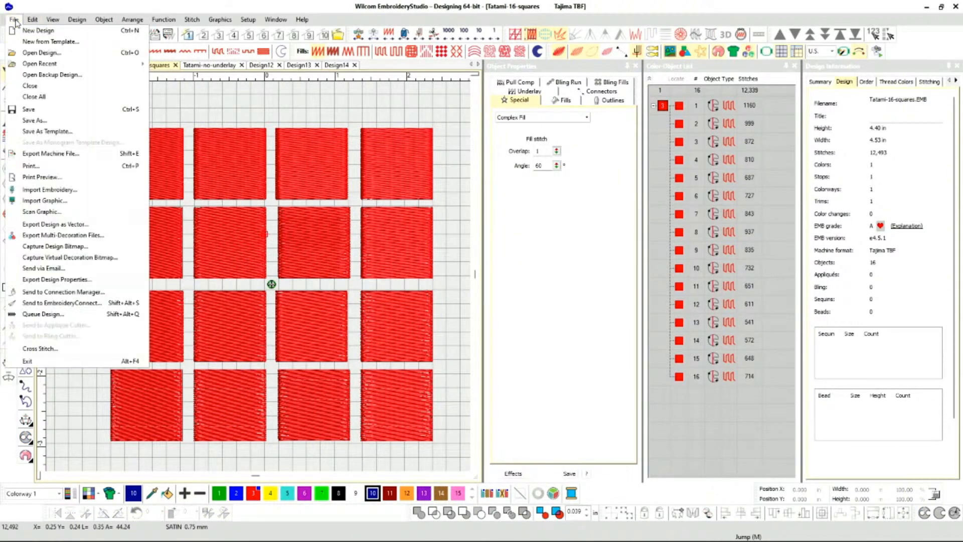
click(43, 178)
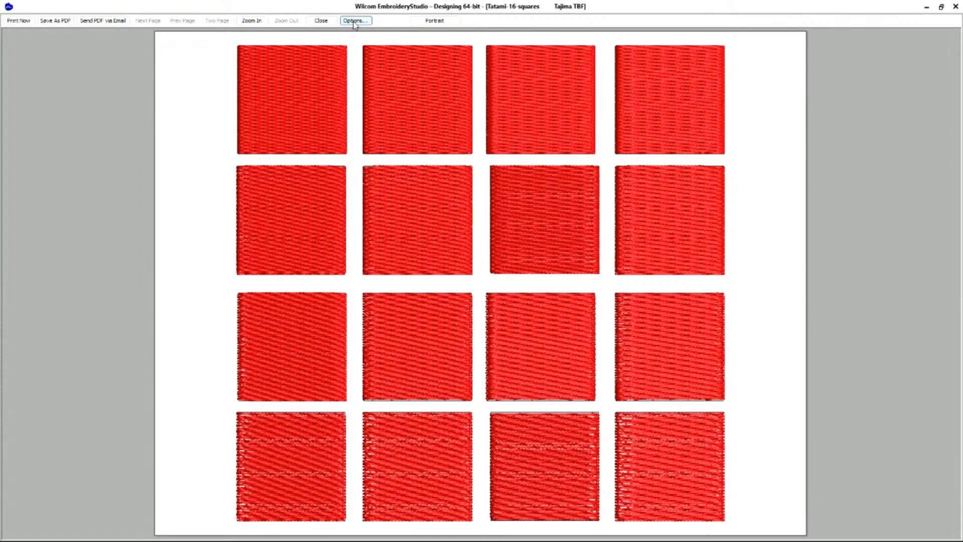
click(444, 21)
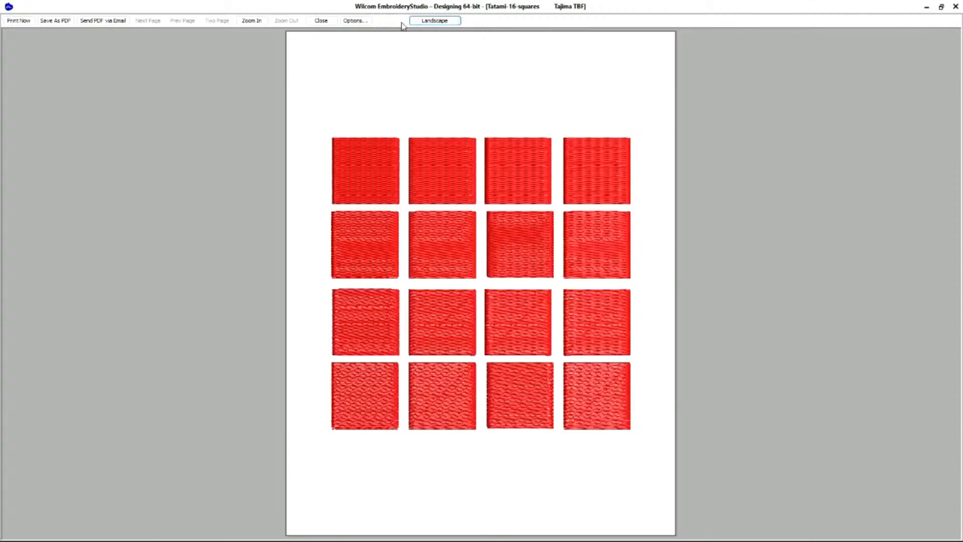
In the print options for the Approval Sheet, enable Outlines and disable Stitches, Vectors, Appliqué fabric and Bling.
click(360, 23)
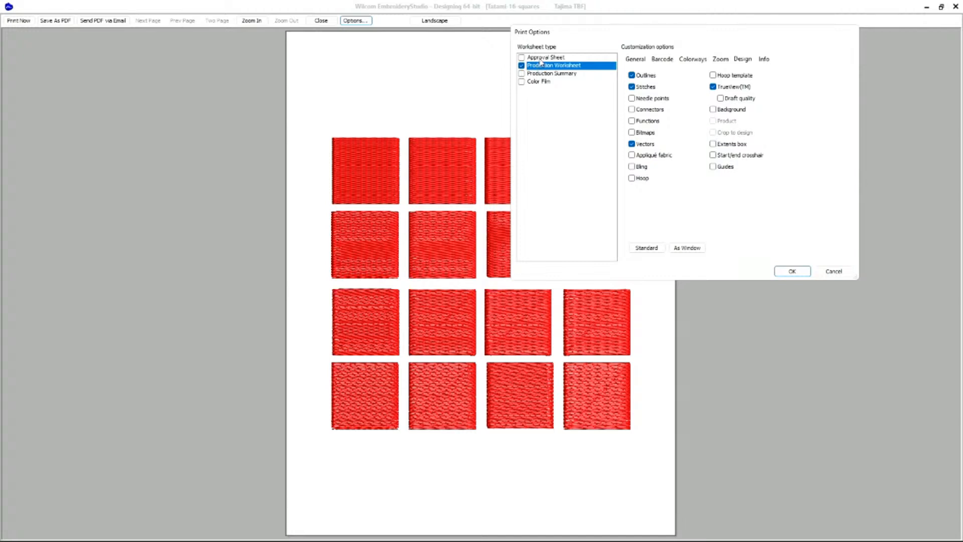
click(522, 58)
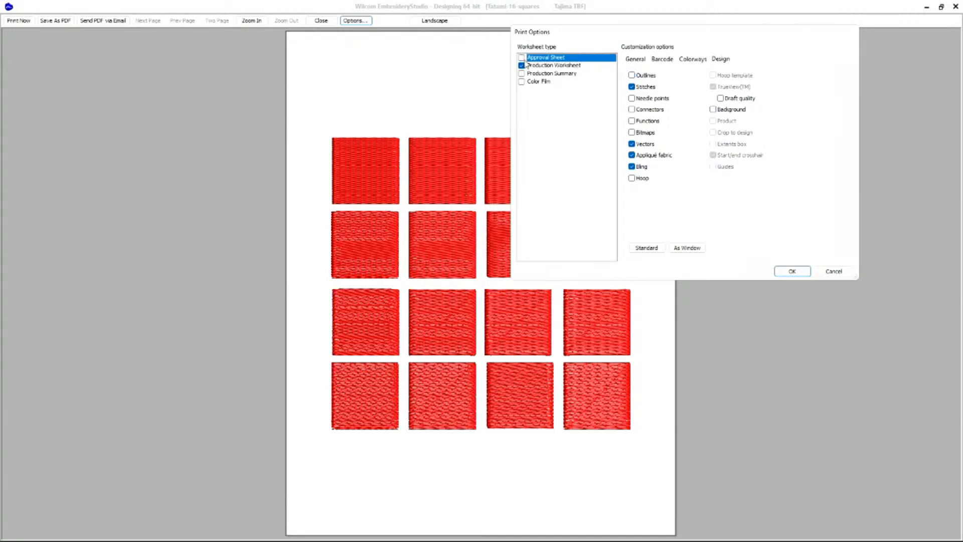
click(522, 58)
click(631, 75)
click(632, 87)
click(633, 144)
click(632, 155)
click(631, 166)
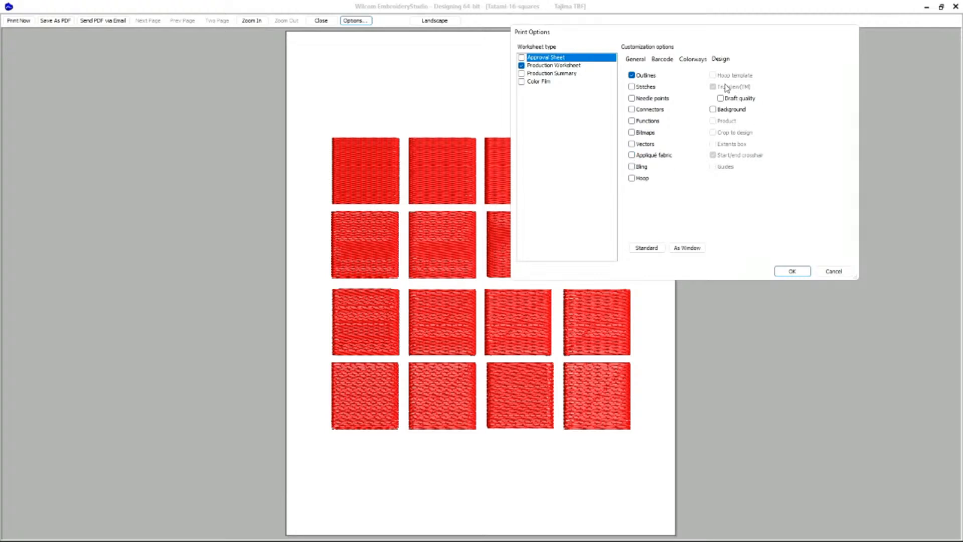
Turn Stitches and Vectors back on for the Approval Sheet and apply the print options.
click(634, 89)
click(632, 144)
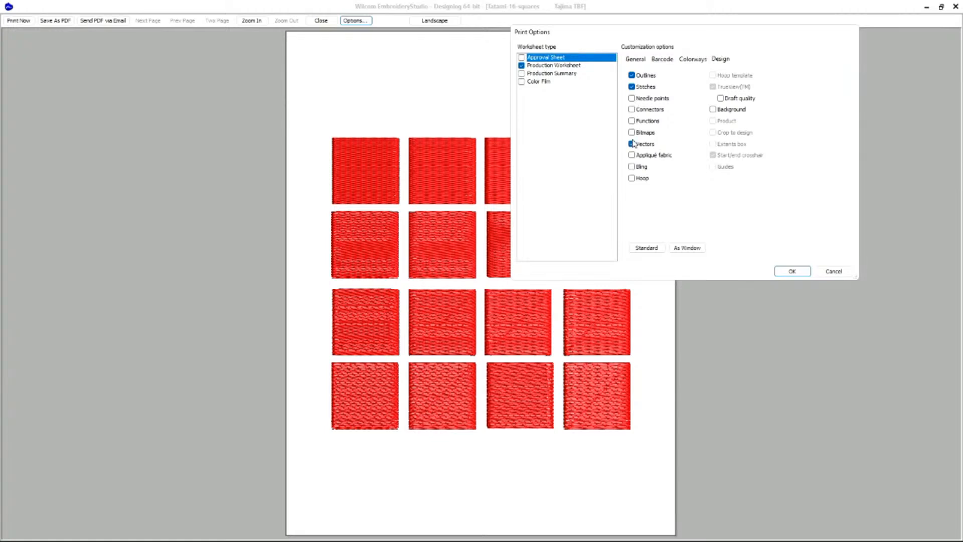
click(633, 87)
click(632, 87)
click(787, 272)
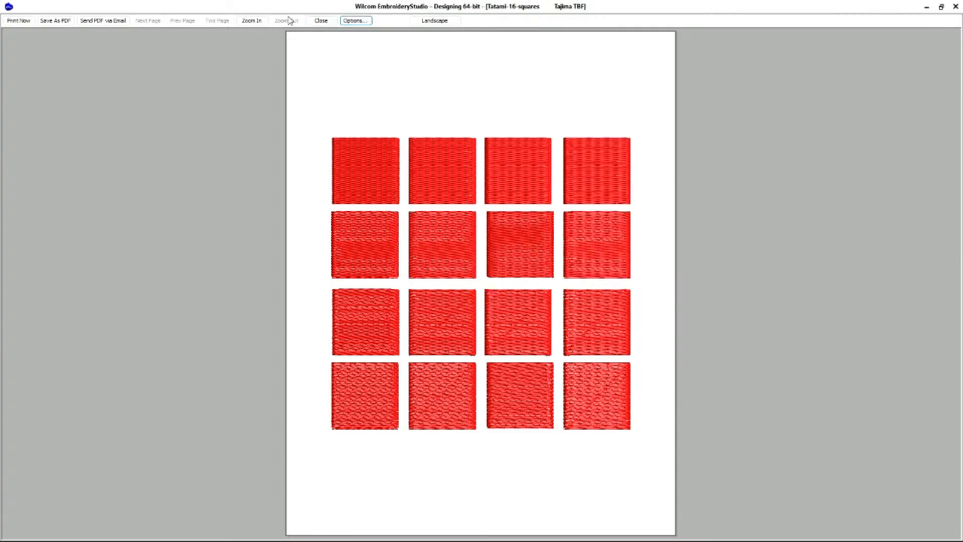
Disable TrueView for the Production Worksheet, check its zoom options and apply the print options.
click(353, 21)
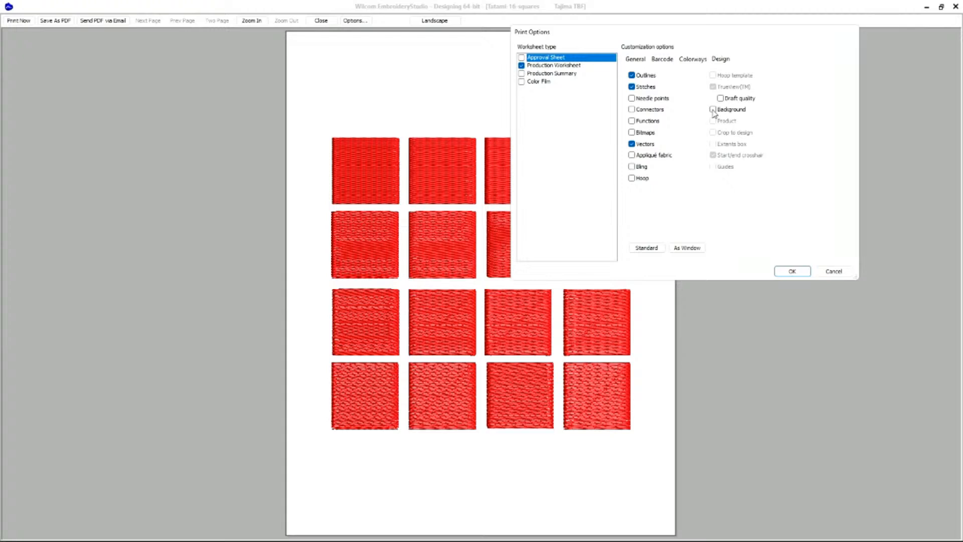
click(521, 66)
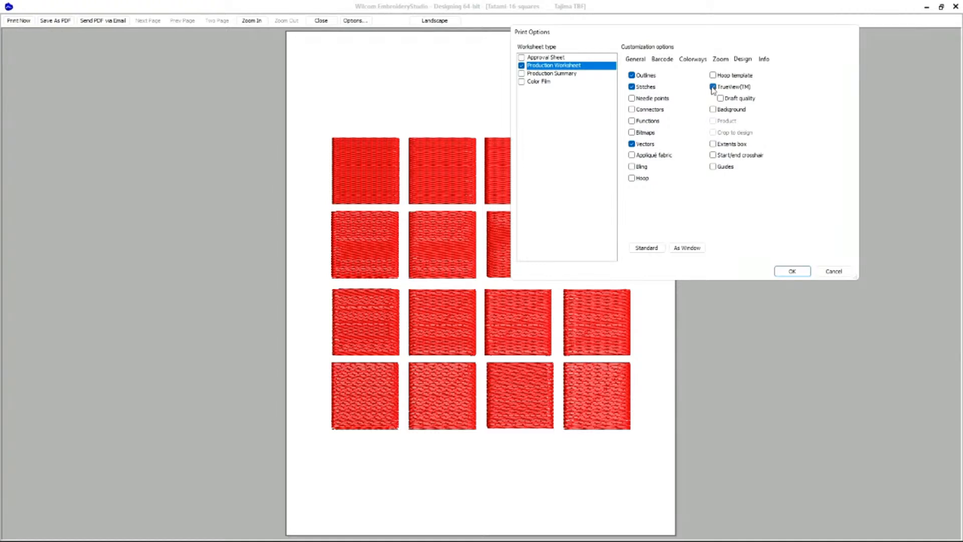
click(712, 87)
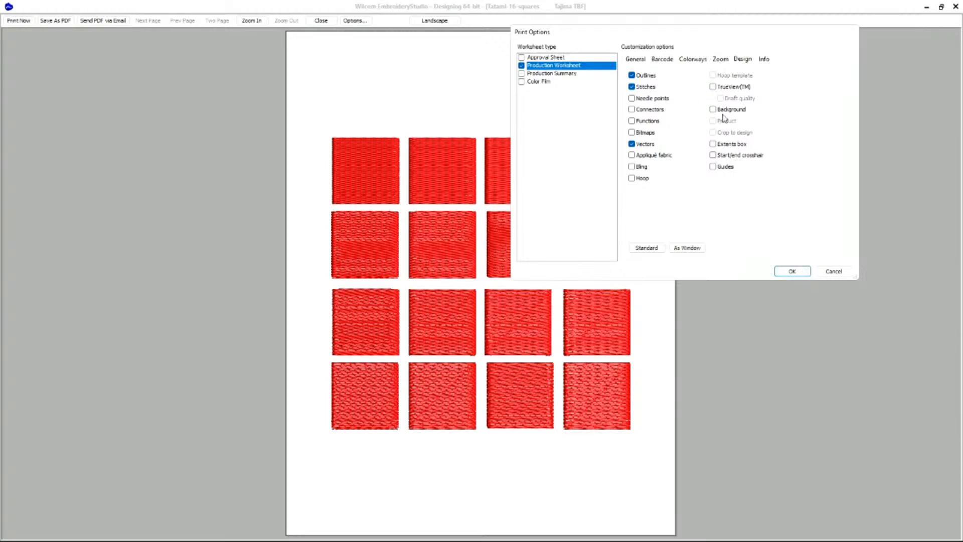
click(720, 60)
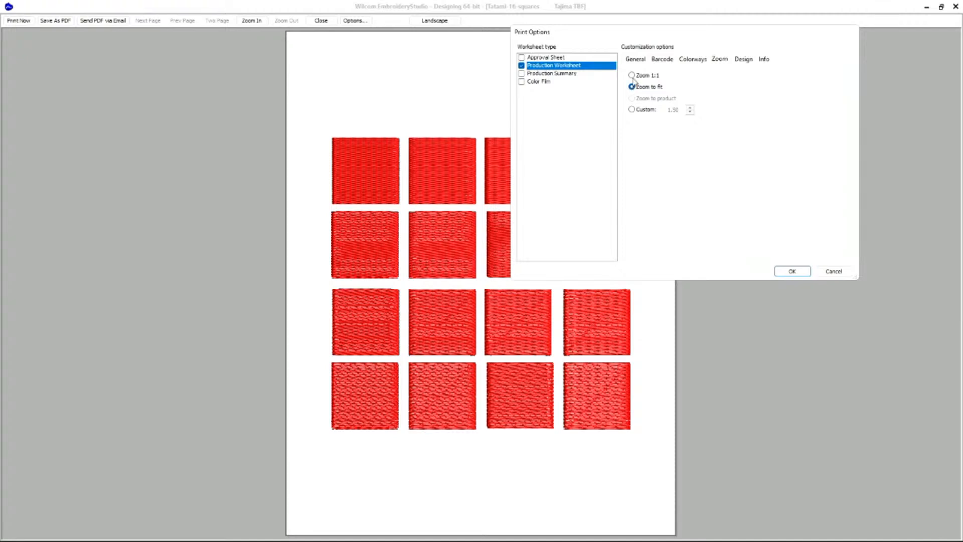
click(787, 272)
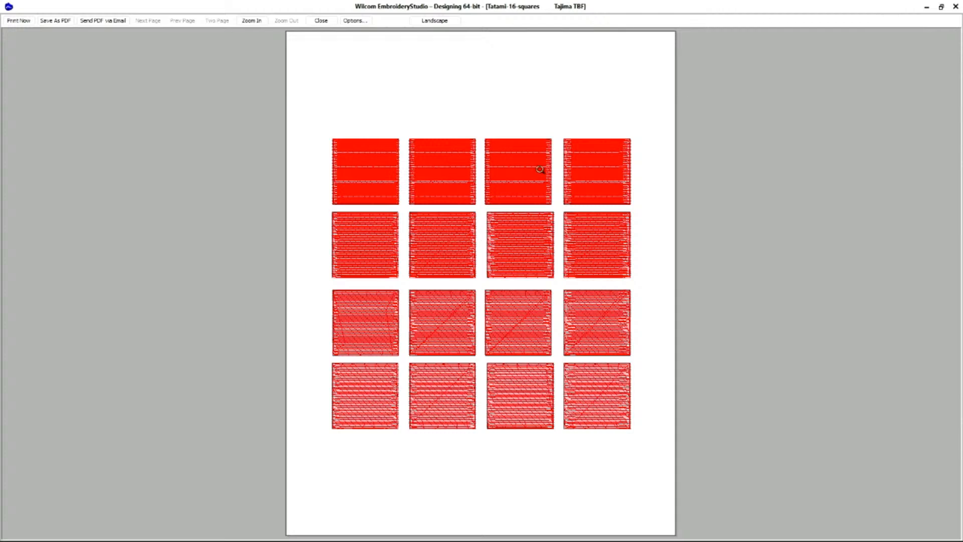
Disable Stitches in the Production Worksheet's design options and apply the print options.
click(356, 21)
click(743, 59)
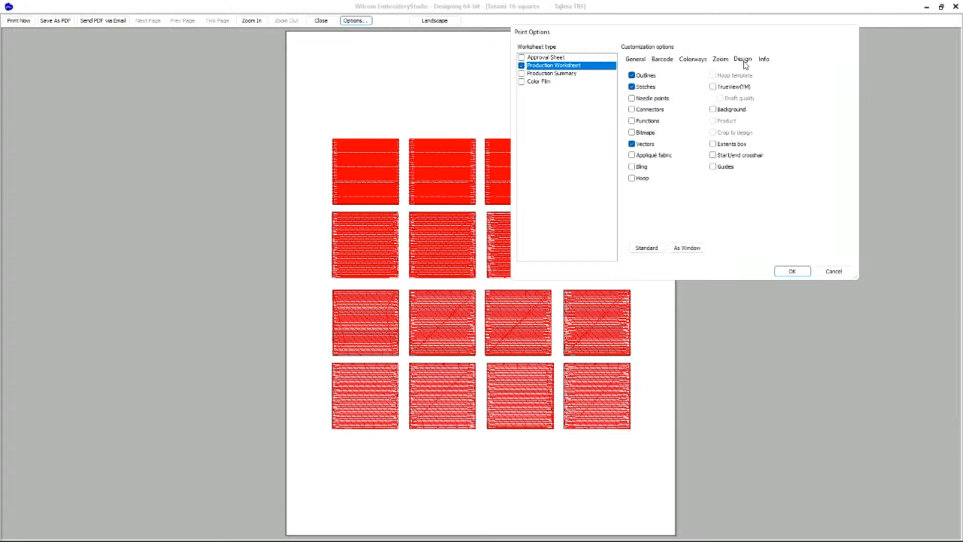
click(637, 88)
click(792, 271)
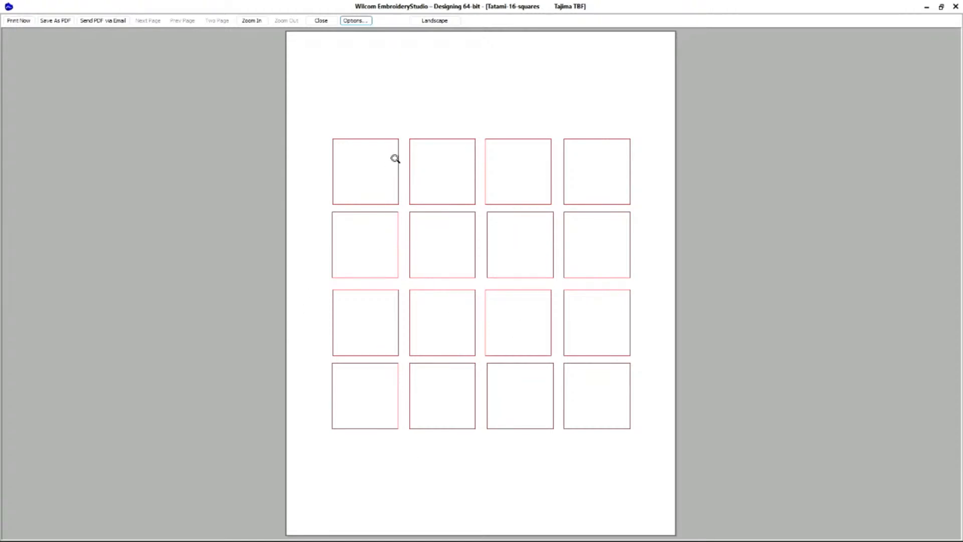
For the Production Worksheet, enable TrueView, set the zoom to 1:1 and the info to Full, and apply the print options.
click(358, 22)
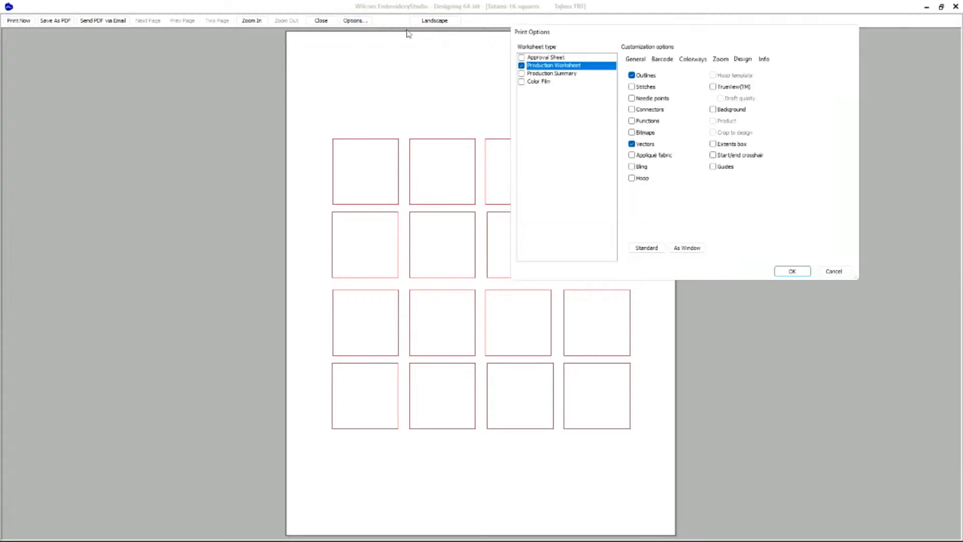
click(713, 87)
click(717, 61)
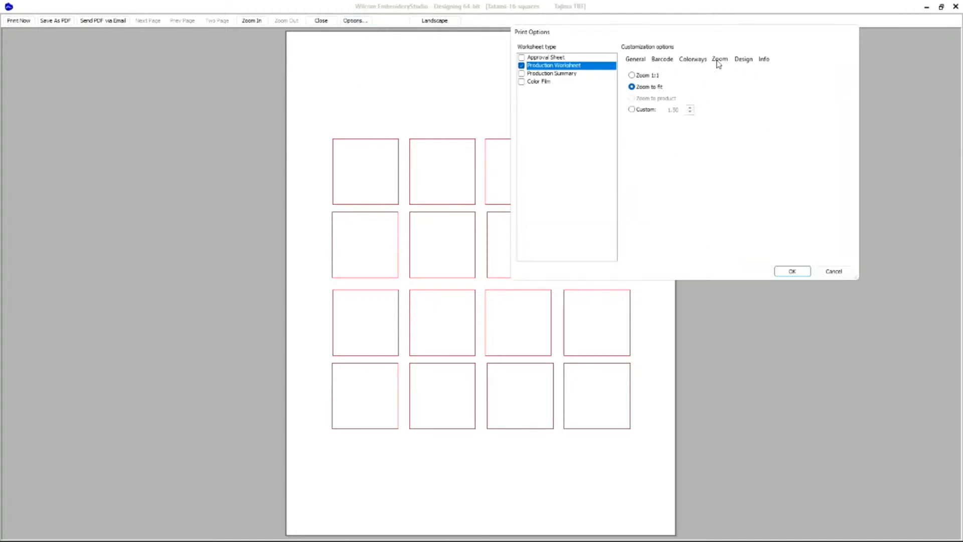
click(632, 75)
click(762, 61)
click(631, 77)
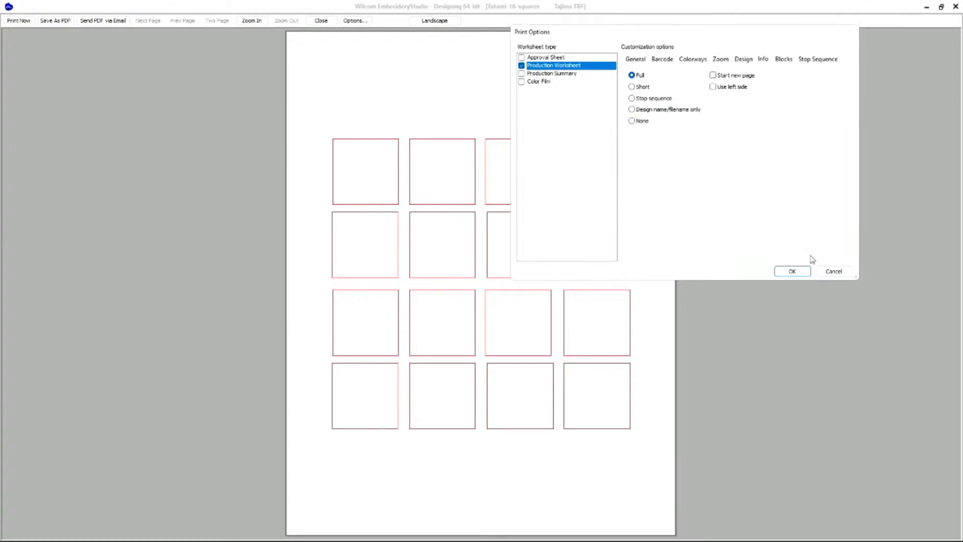
click(804, 272)
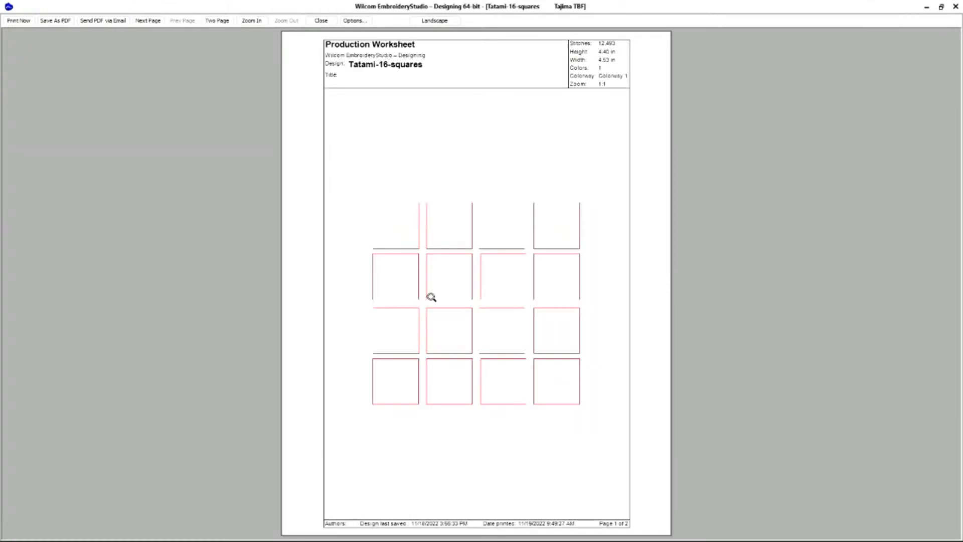
Switch the Production Worksheet to Zoom to fit, apply the print options and close the print preview.
click(355, 21)
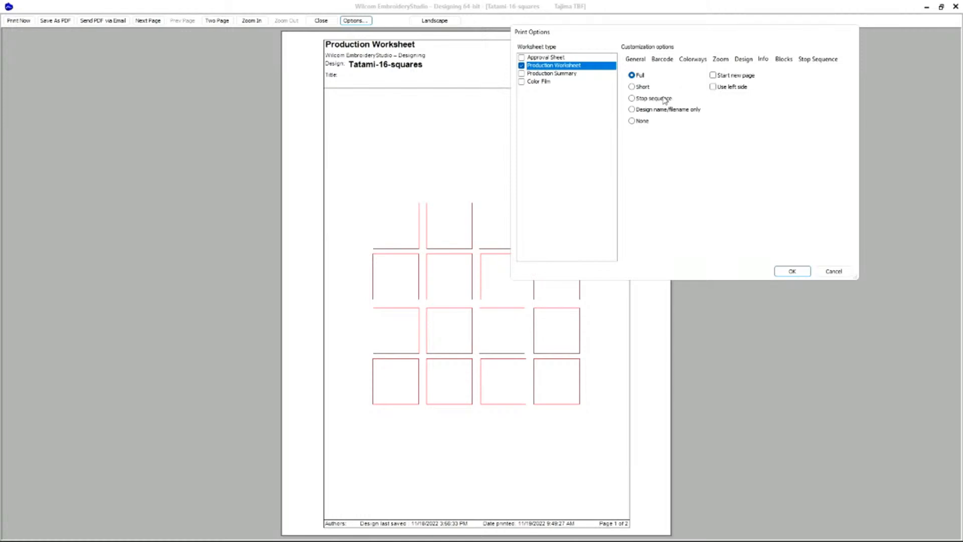
click(745, 62)
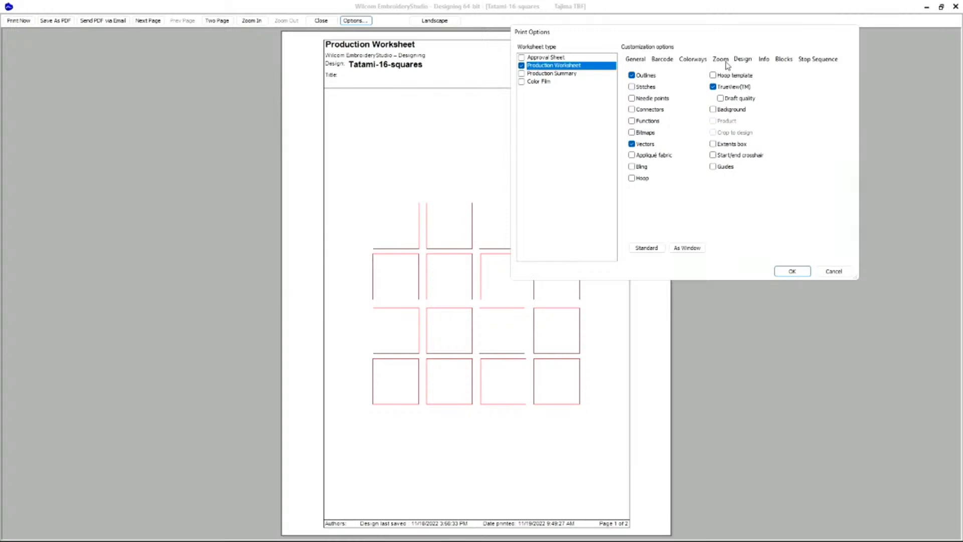
click(724, 62)
click(631, 87)
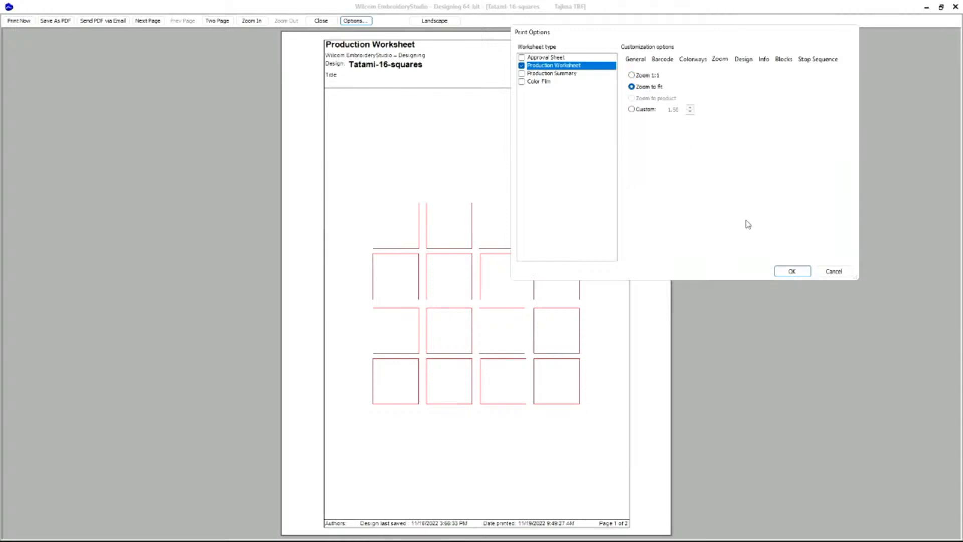
click(783, 271)
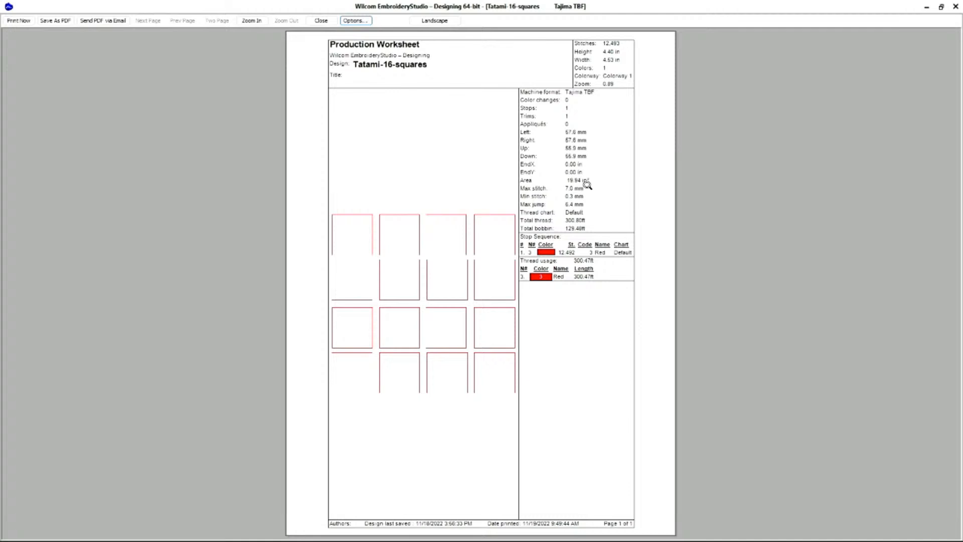
click(331, 21)
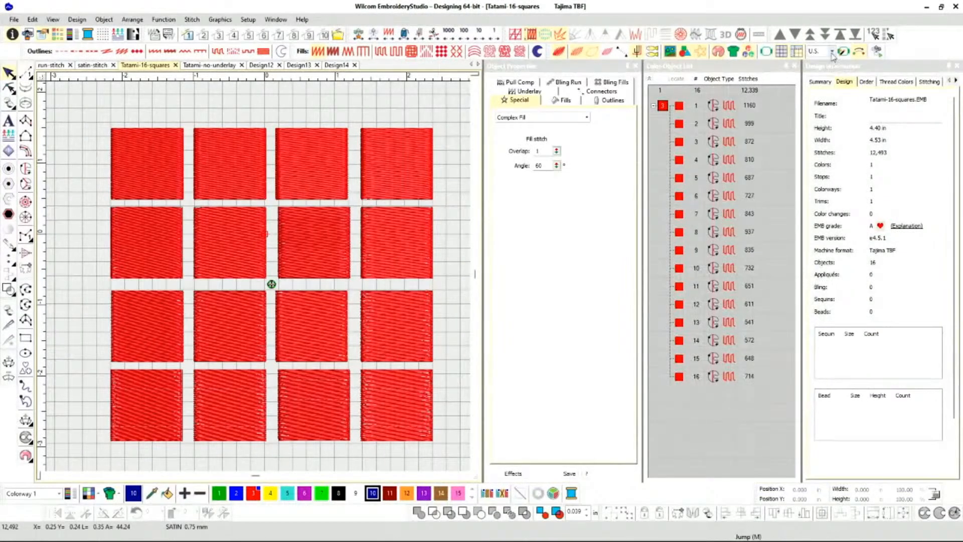
click(832, 51)
click(833, 55)
click(832, 55)
click(833, 55)
Reopen the print preview to review the Production Worksheet and its PDF export option, and return to the design.
click(16, 19)
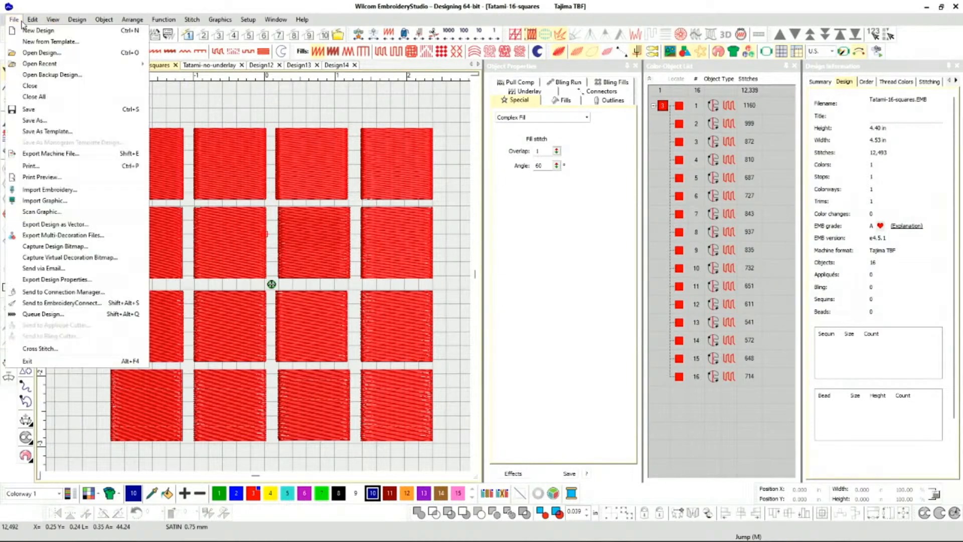
click(41, 177)
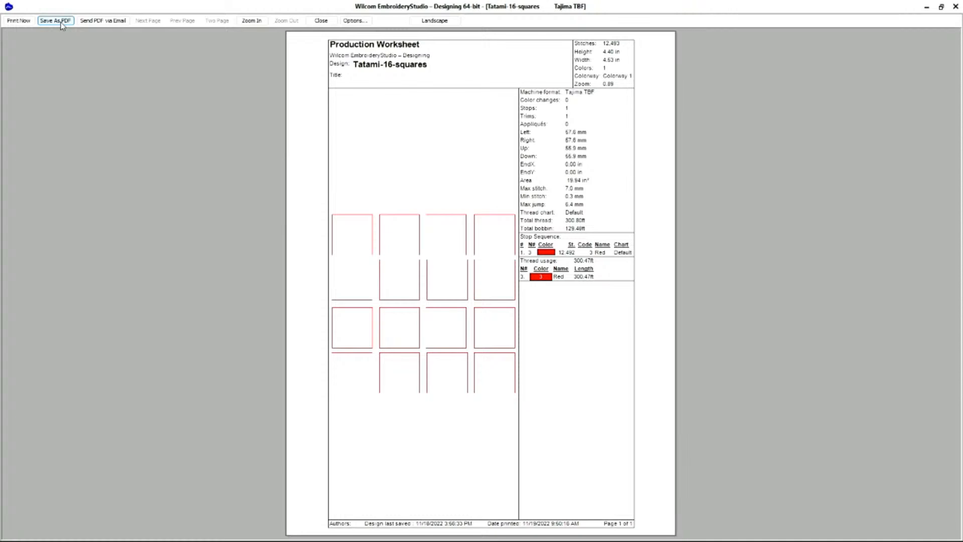
click(322, 21)
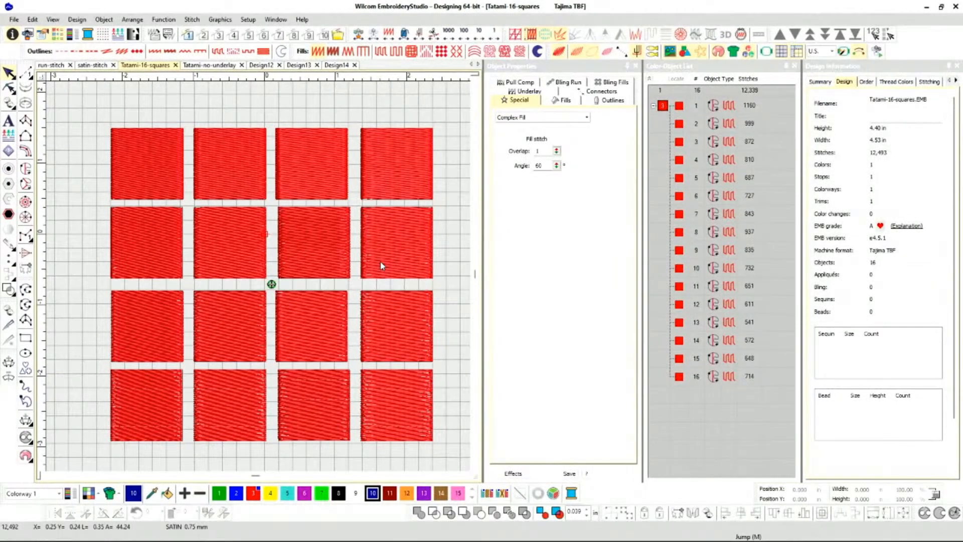